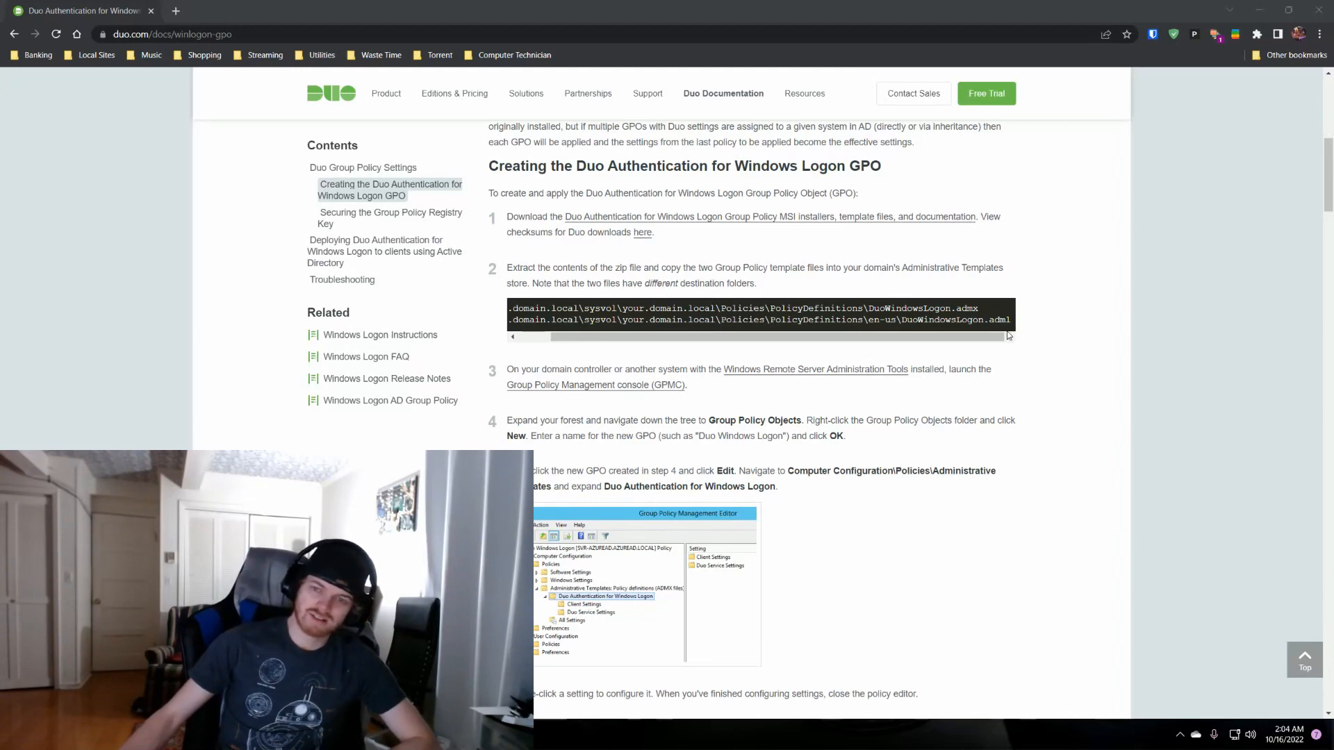
{"action": "left_click_drag", "start_coordinate": [981, 340], "coordinate": [947, 341]}
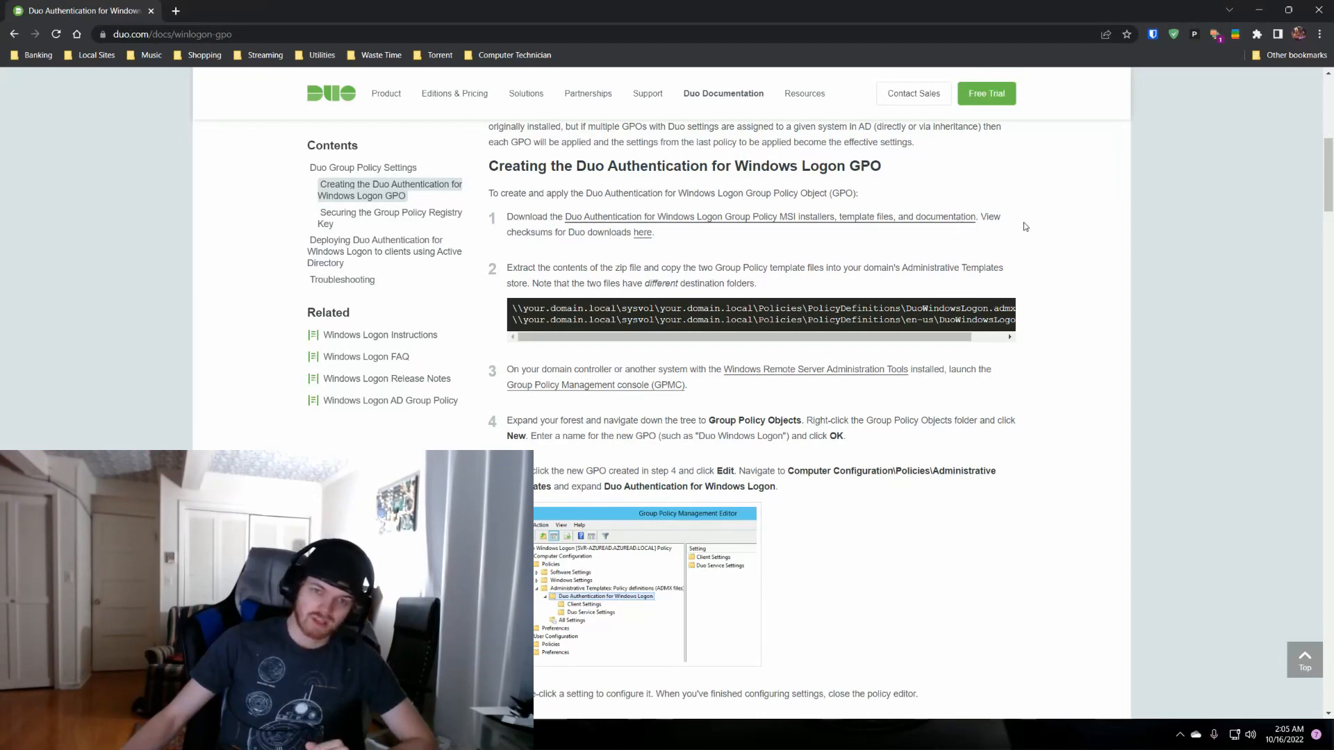
{"action": "left_click", "coordinate": [811, 223]}
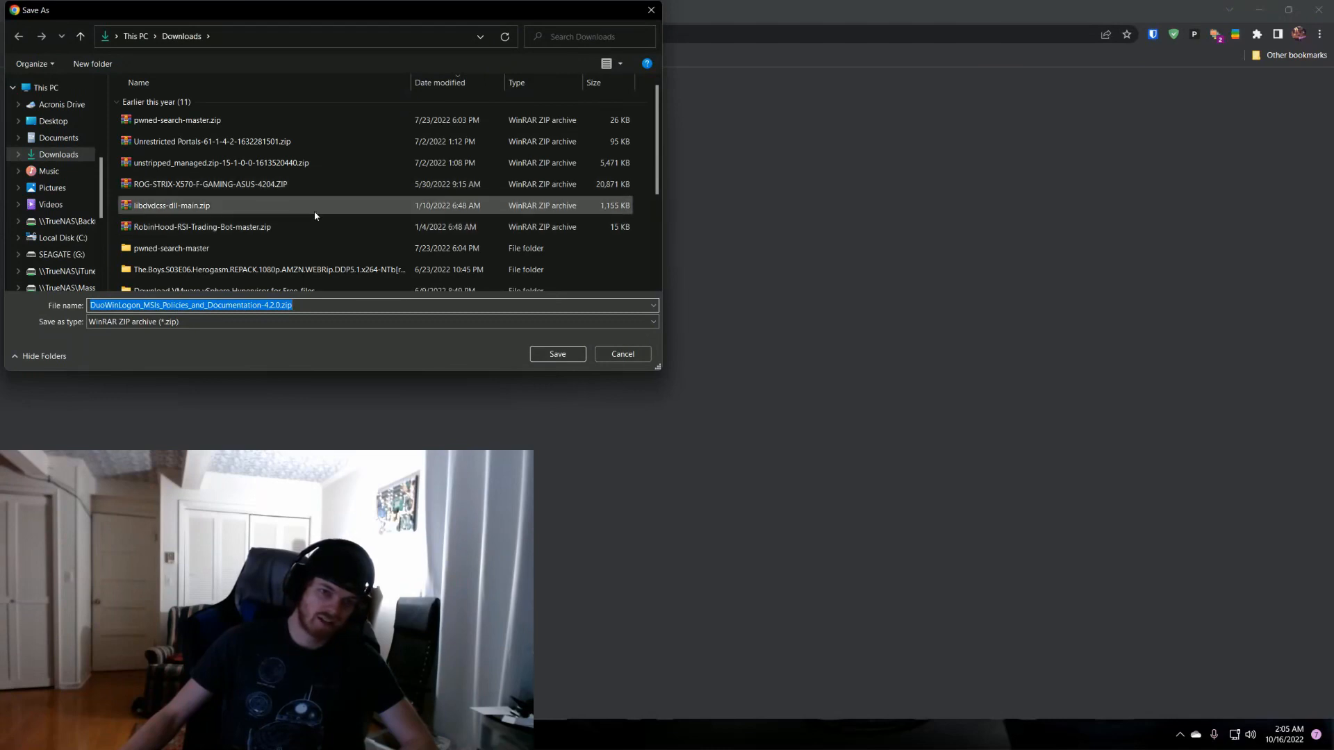
{"action": "left_click", "coordinate": [618, 356]}
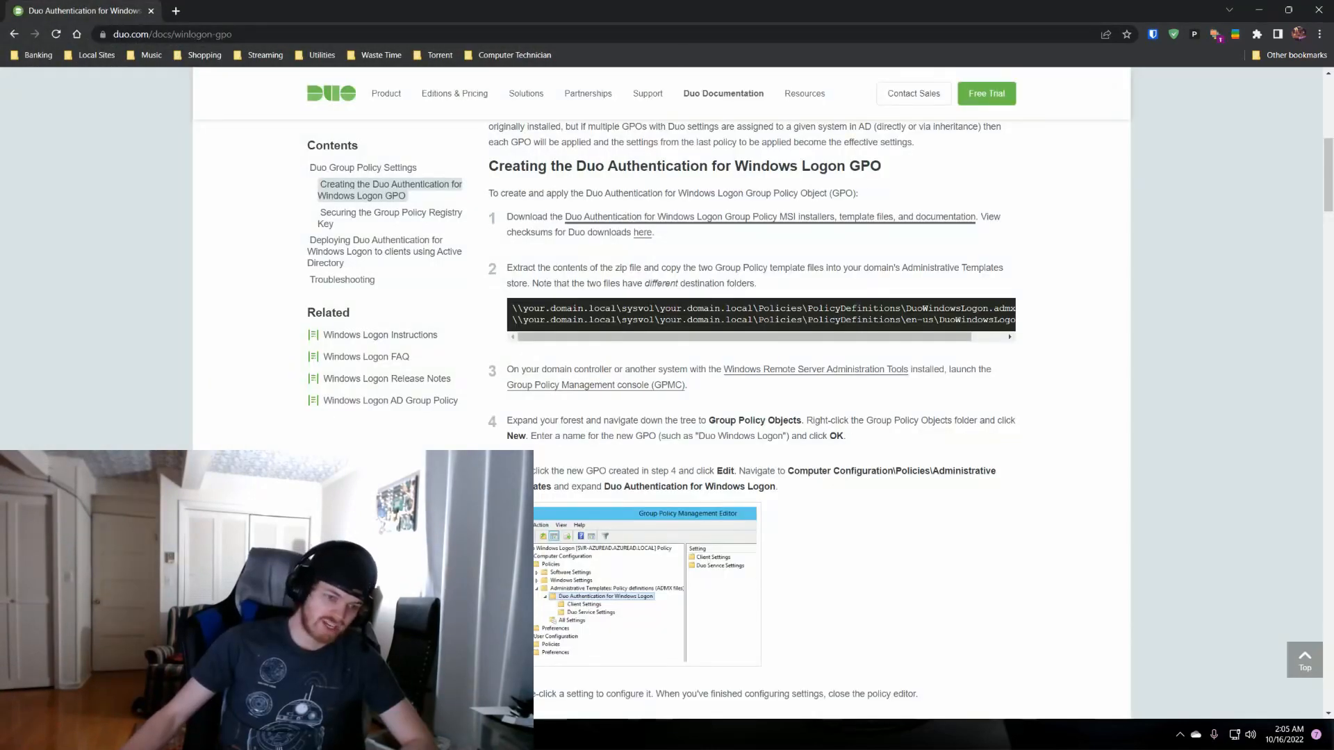
Step: Switch to File Explorer, open the AdminGPOTemplates folder on the Server-0 (O:) drive, and enlarge its window
{"action": "key", "text": "alt+Tab"}
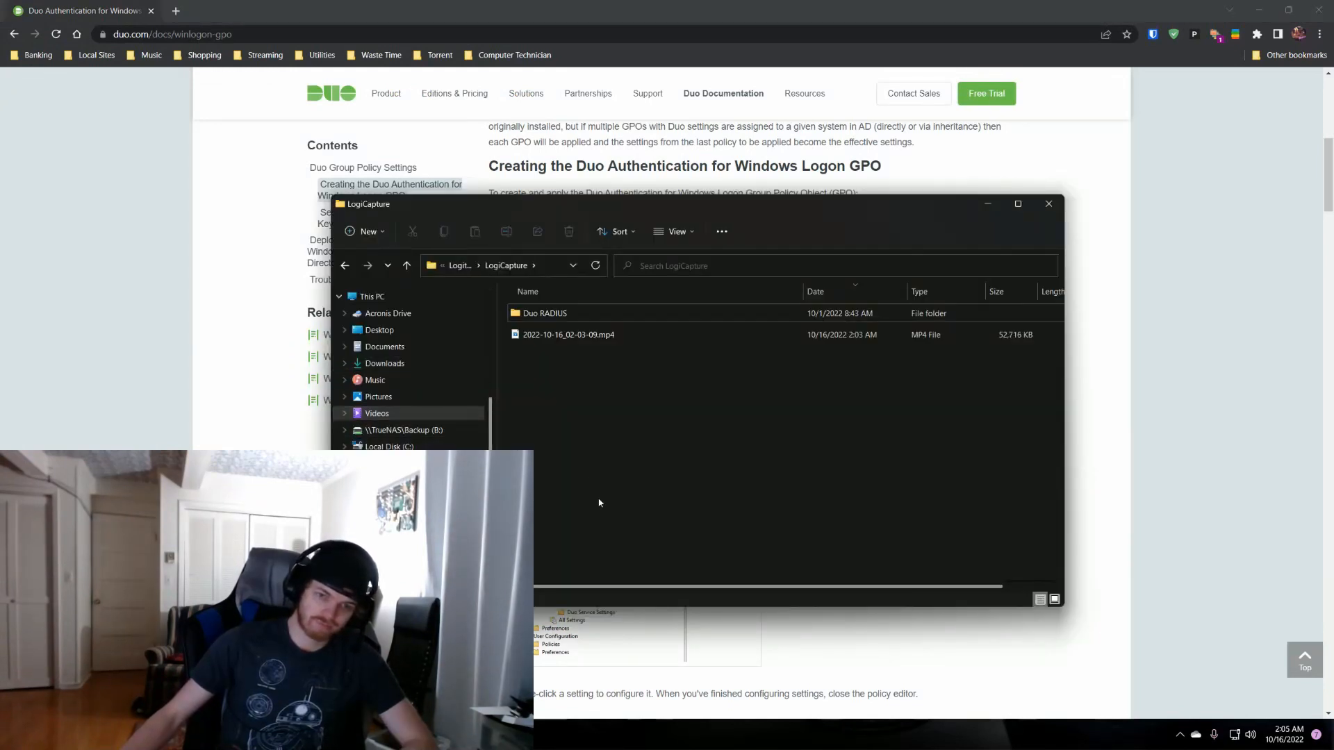
{"action": "left_click_drag", "start_coordinate": [650, 610], "coordinate": [616, 492]}
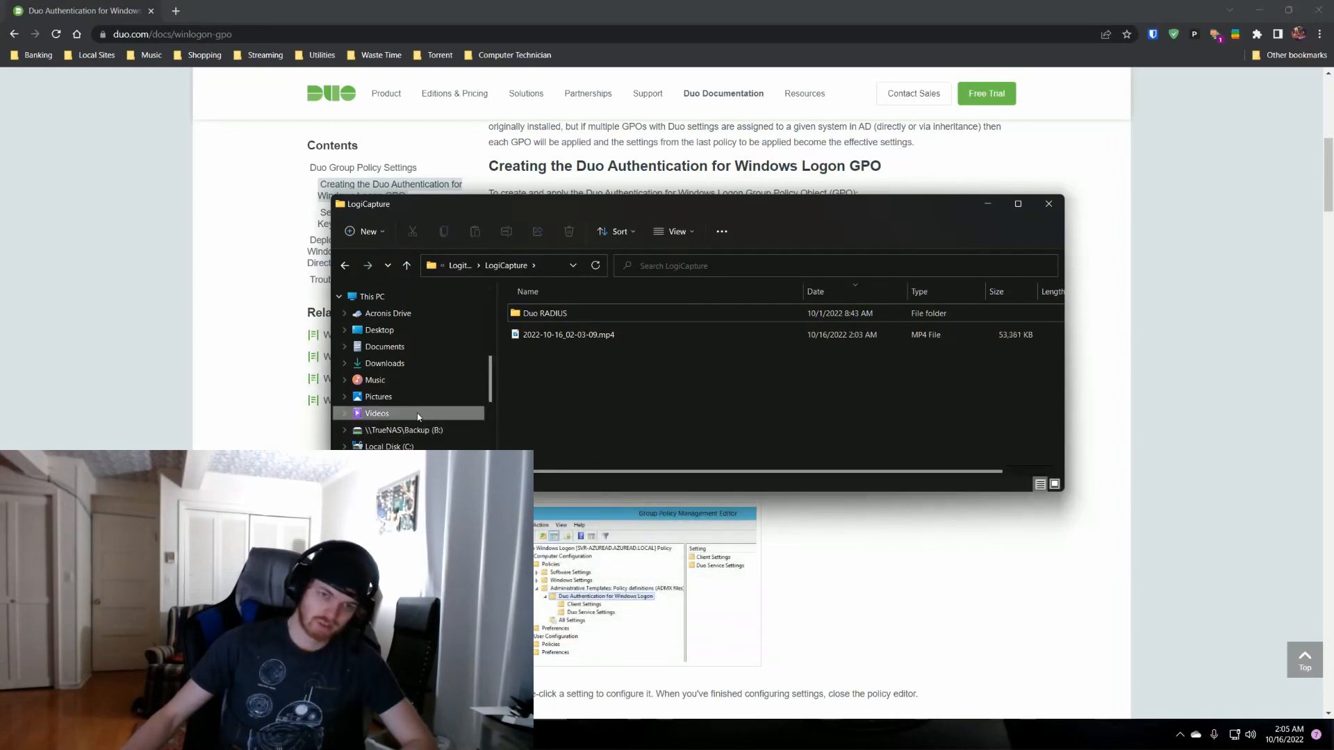
{"action": "left_click", "coordinate": [401, 368]}
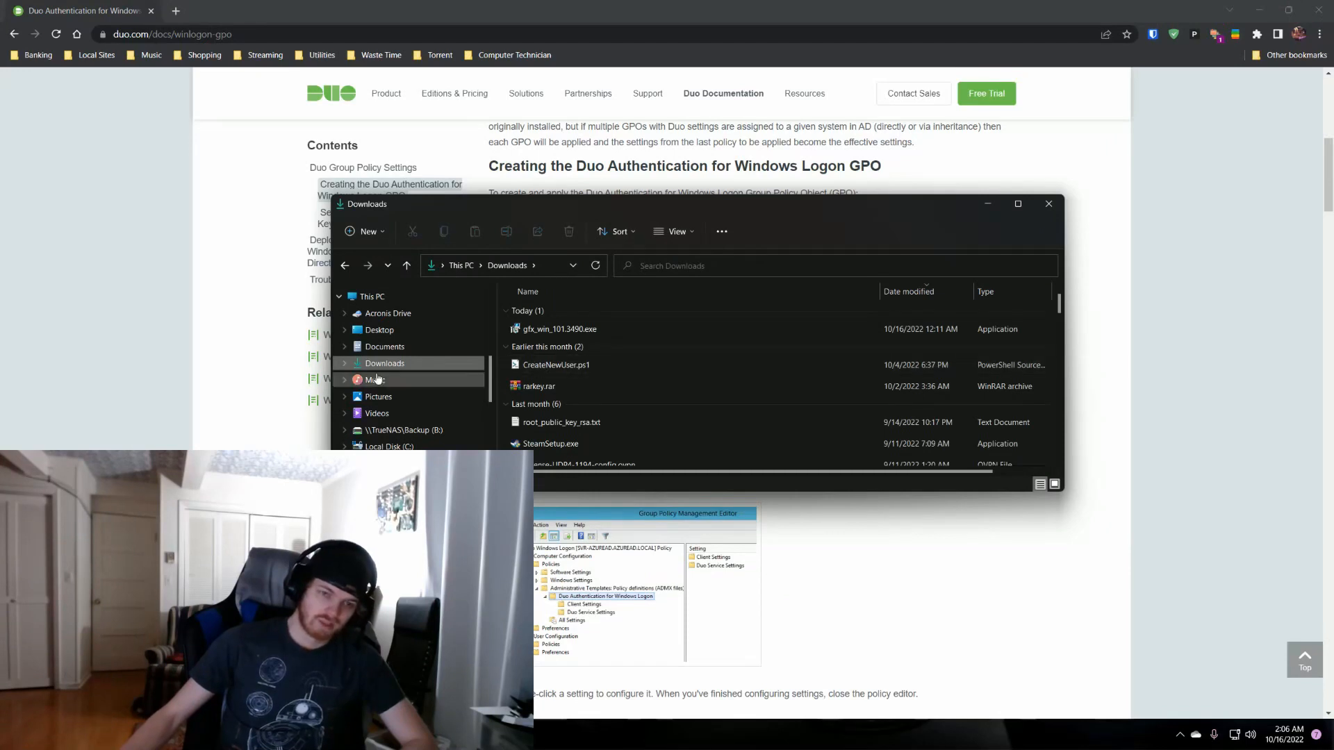
{"action": "scroll", "coordinate": [392, 429], "scroll_direction": "down", "scroll_amount": 3}
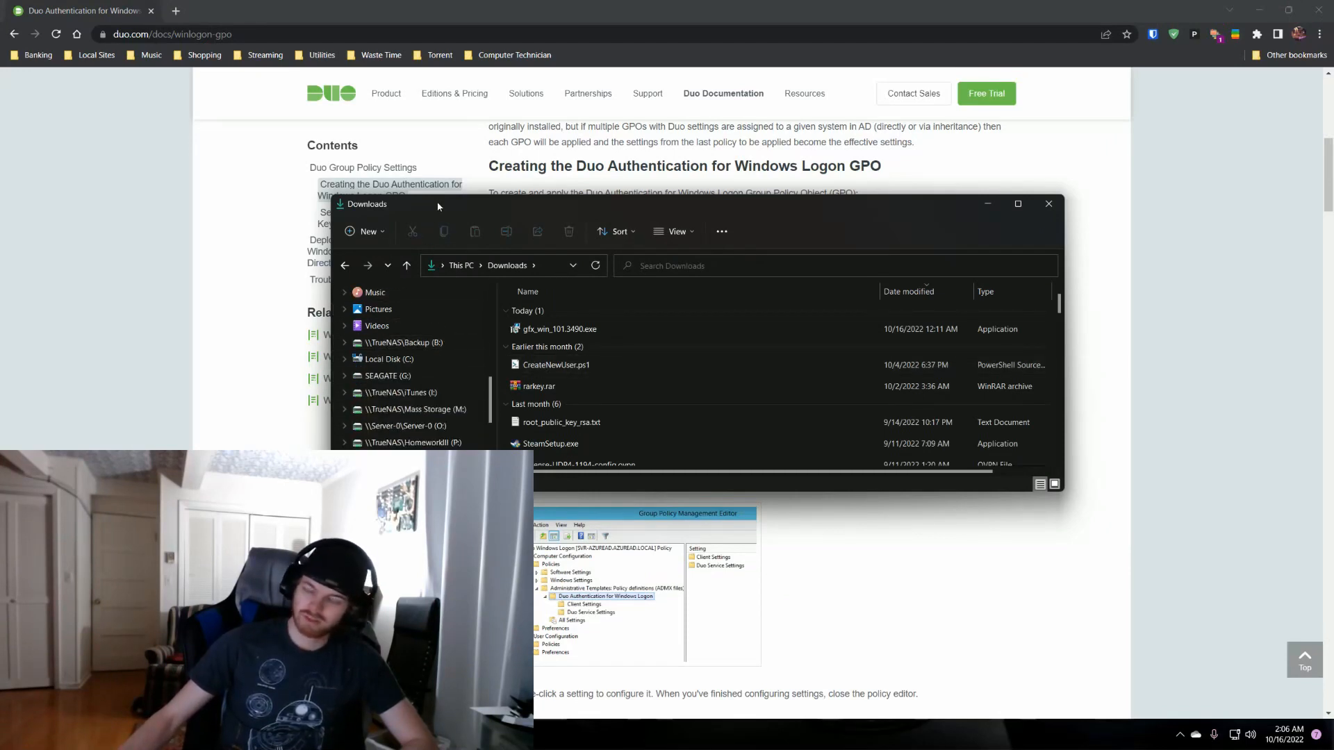
{"action": "left_click_drag", "start_coordinate": [436, 202], "coordinate": [1333, 200]}
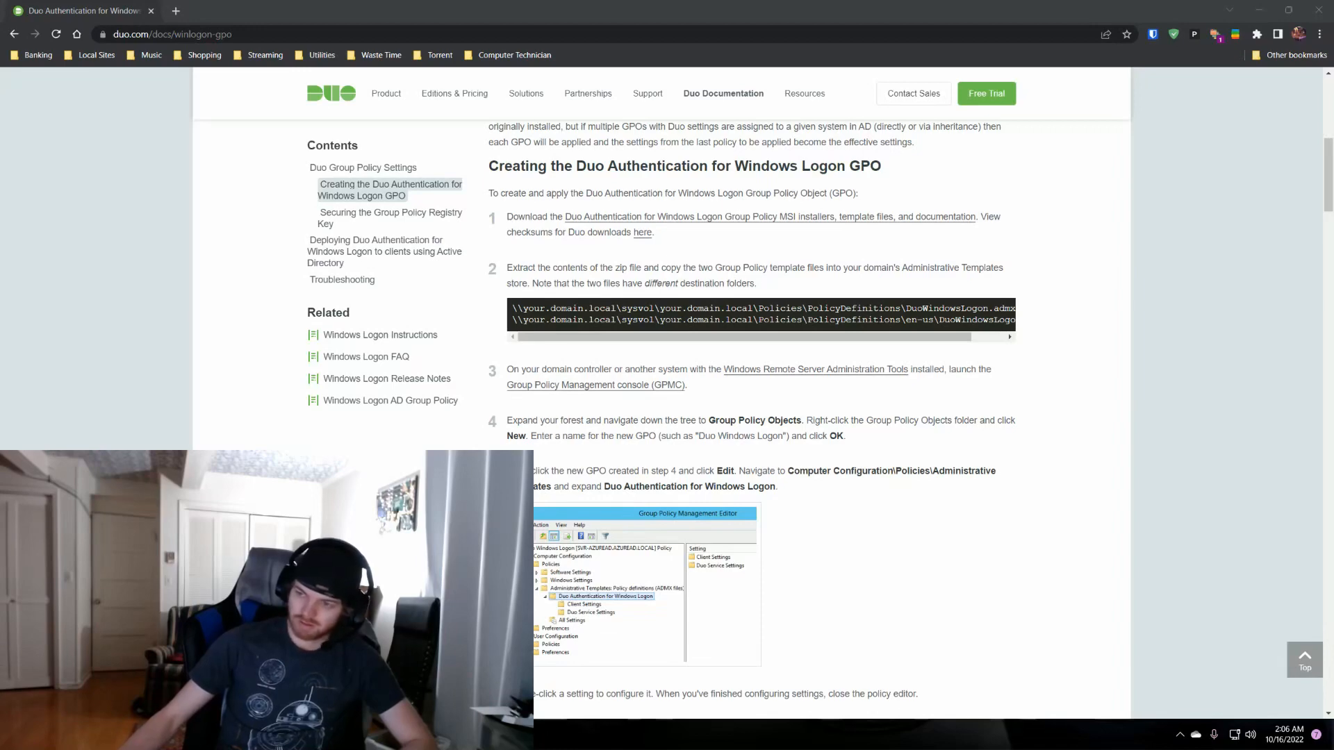
{"action": "left_click_drag", "start_coordinate": [1333, 334], "coordinate": [423, 231]}
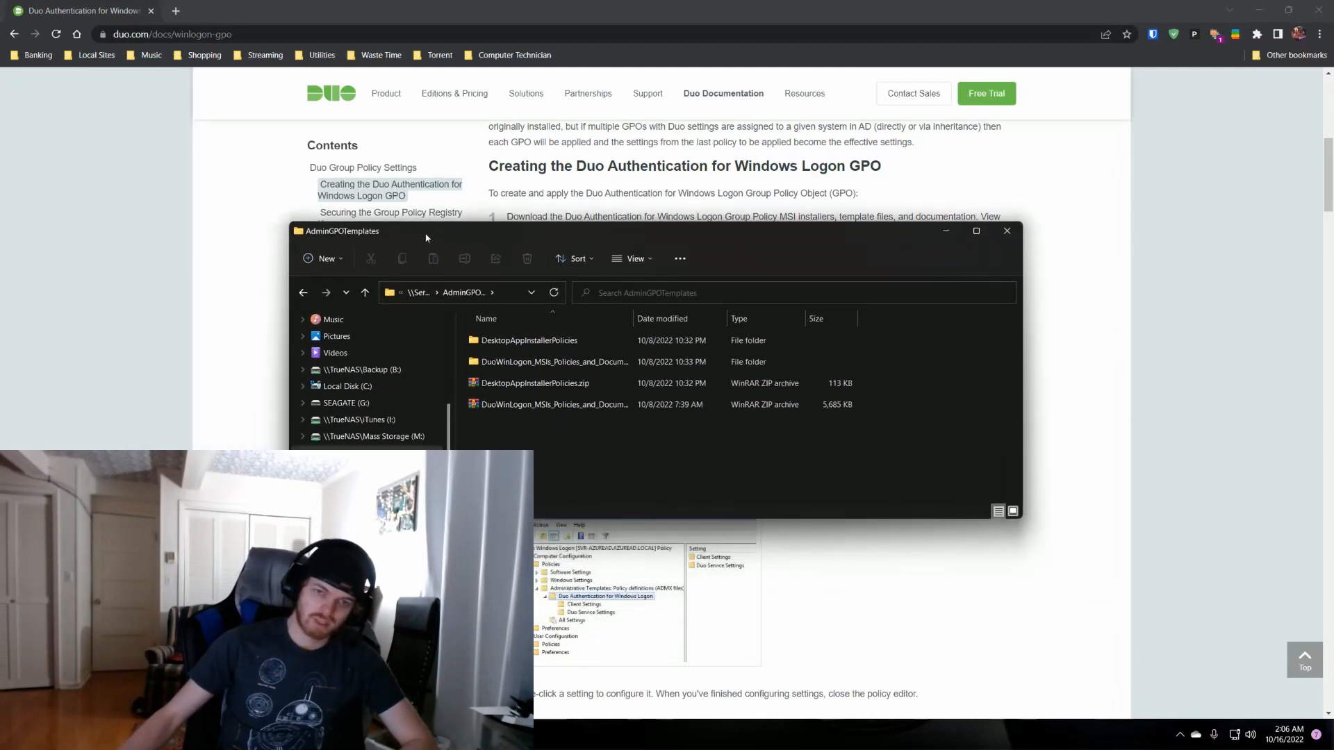
{"action": "left_click_drag", "start_coordinate": [1020, 521], "coordinate": [1118, 622]}
{"action": "left_click_drag", "start_coordinate": [853, 240], "coordinate": [702, 169]}
{"action": "scroll", "coordinate": [168, 258], "scroll_direction": "up", "scroll_amount": 10}
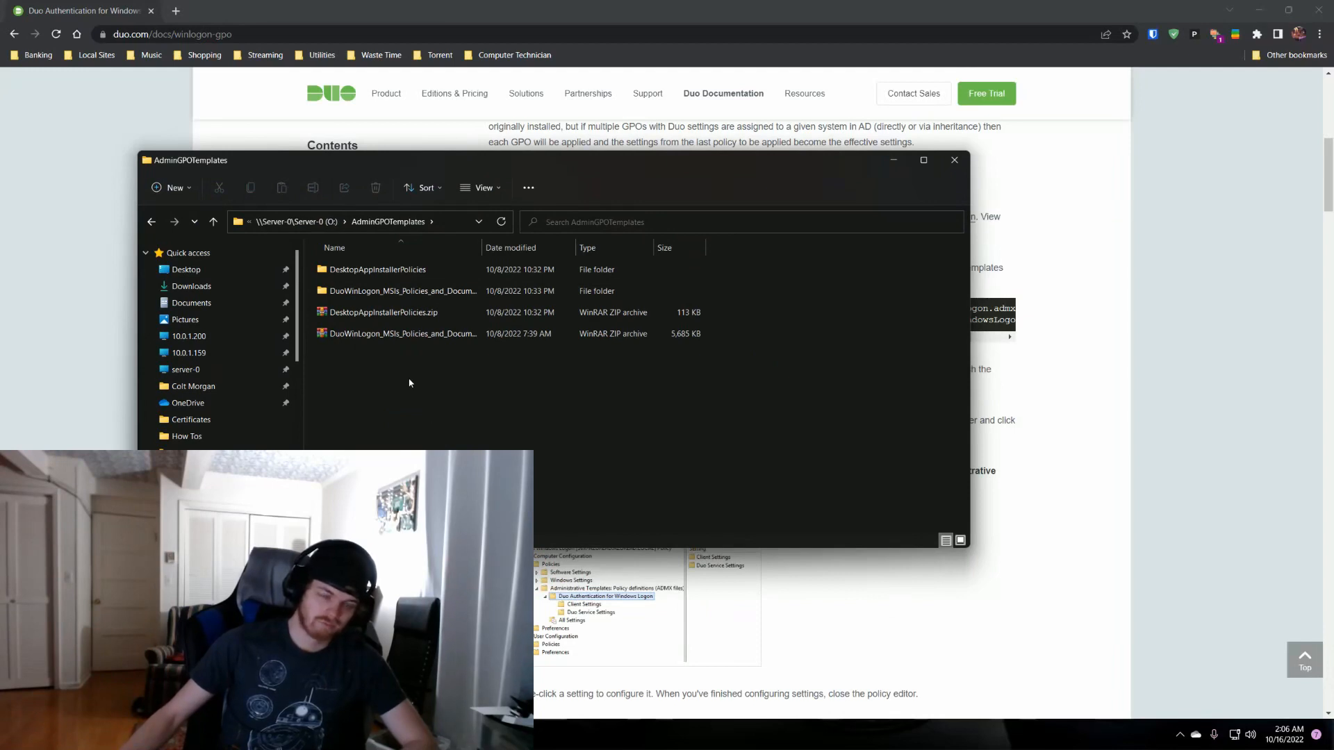
Step: Examine the contents of the extracted DuoWinLogon_MSIs_Policies_and_Documentation-4.2.0 folder with full file names shown, and move the window aside
{"action": "left_click_drag", "start_coordinate": [481, 248], "coordinate": [565, 250]}
{"action": "left_click", "coordinate": [465, 339]}
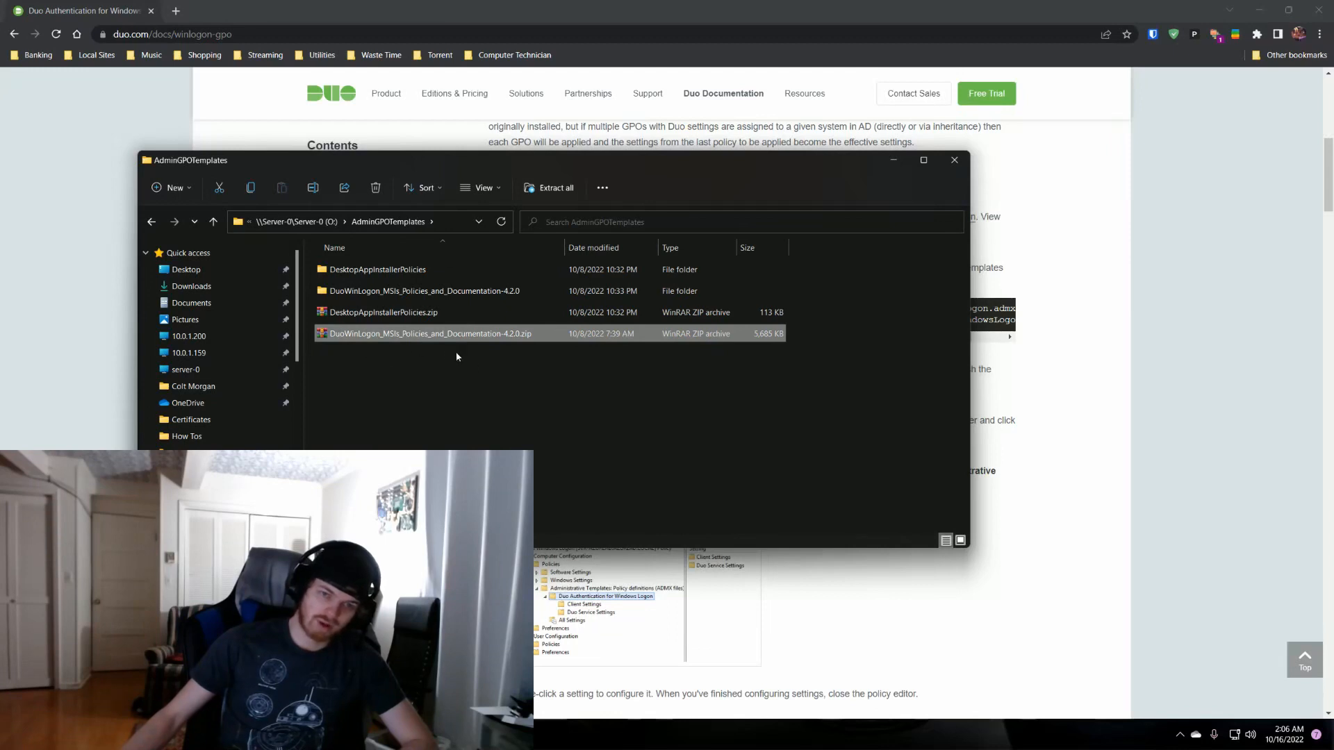
{"action": "left_click", "coordinate": [374, 294]}
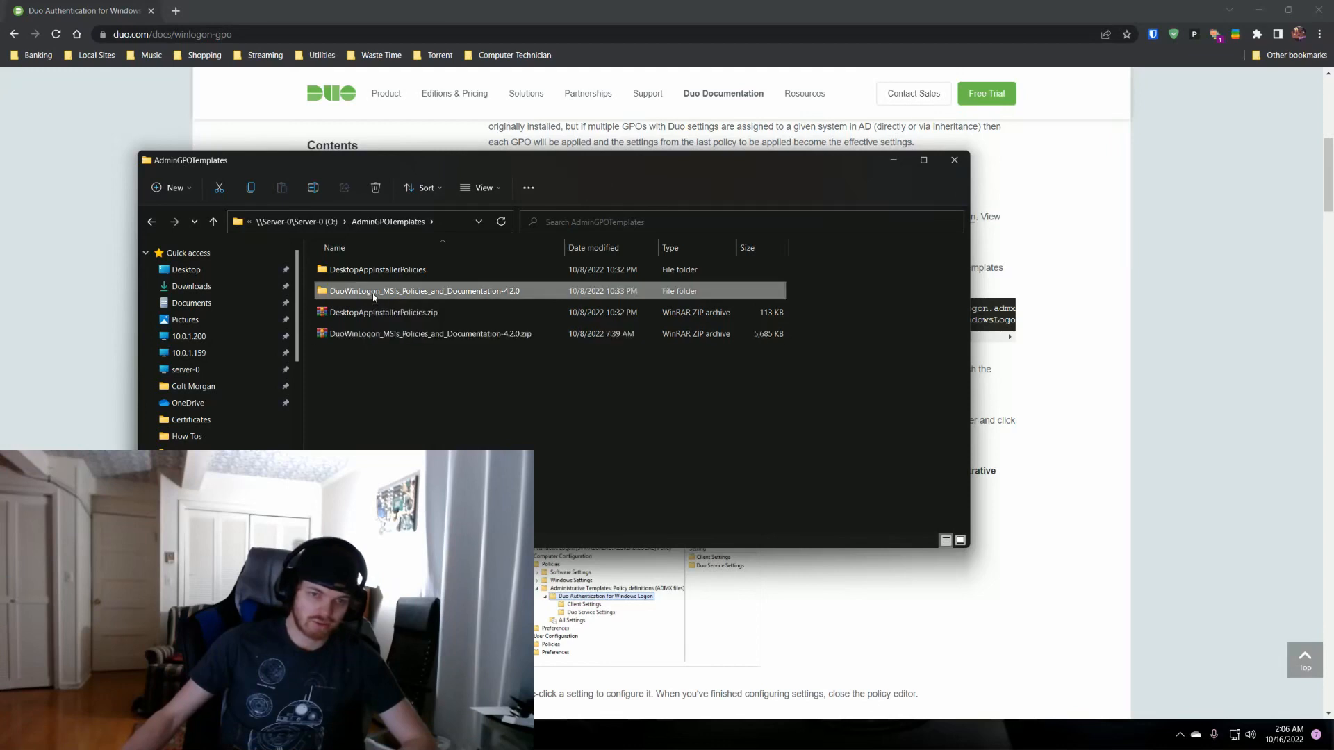
{"action": "mouse_move", "coordinate": [437, 294]}
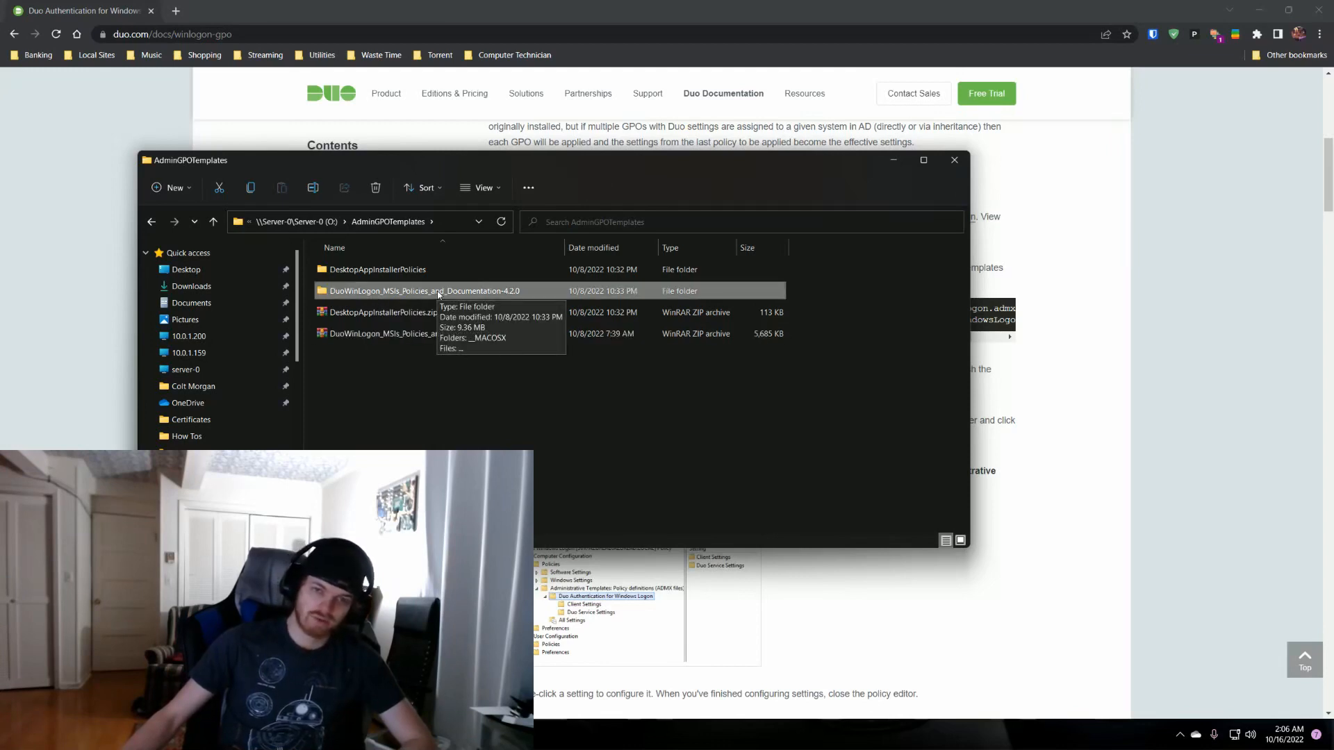
{"action": "double_click", "coordinate": [437, 294]}
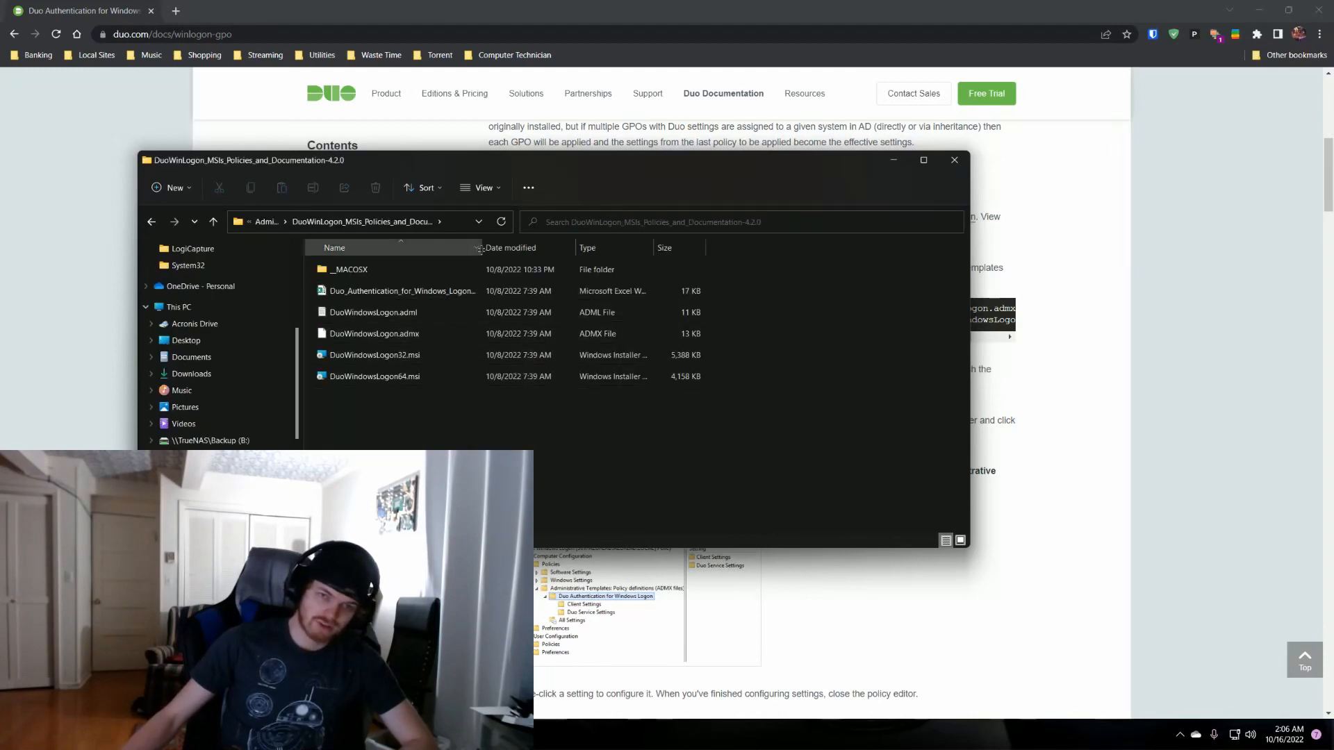
{"action": "left_click_drag", "start_coordinate": [482, 249], "coordinate": [602, 249]}
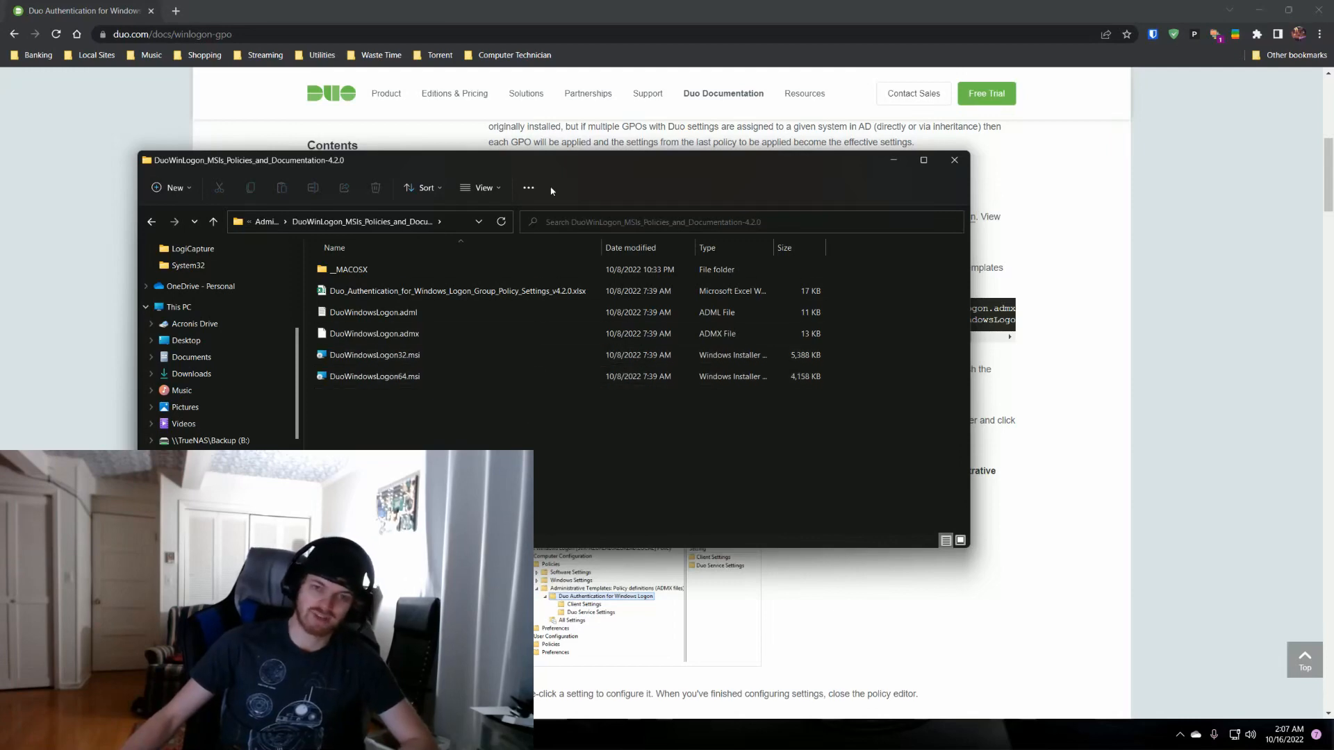
{"action": "left_click_drag", "start_coordinate": [618, 179], "coordinate": [1333, 236]}
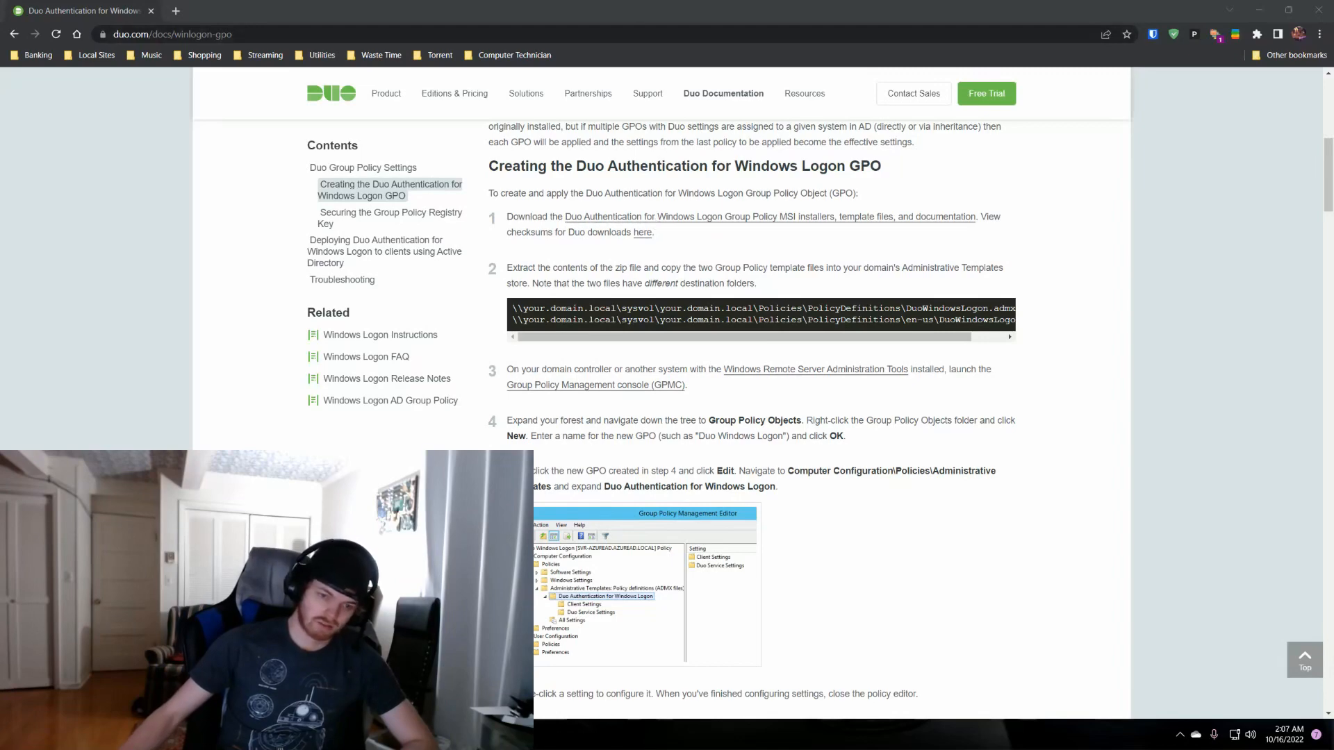
Step: Switch to Group Policy Management and display the GPOs linked to the Home Test Computers organizational unit
{"action": "key", "text": "alt+Tab"}
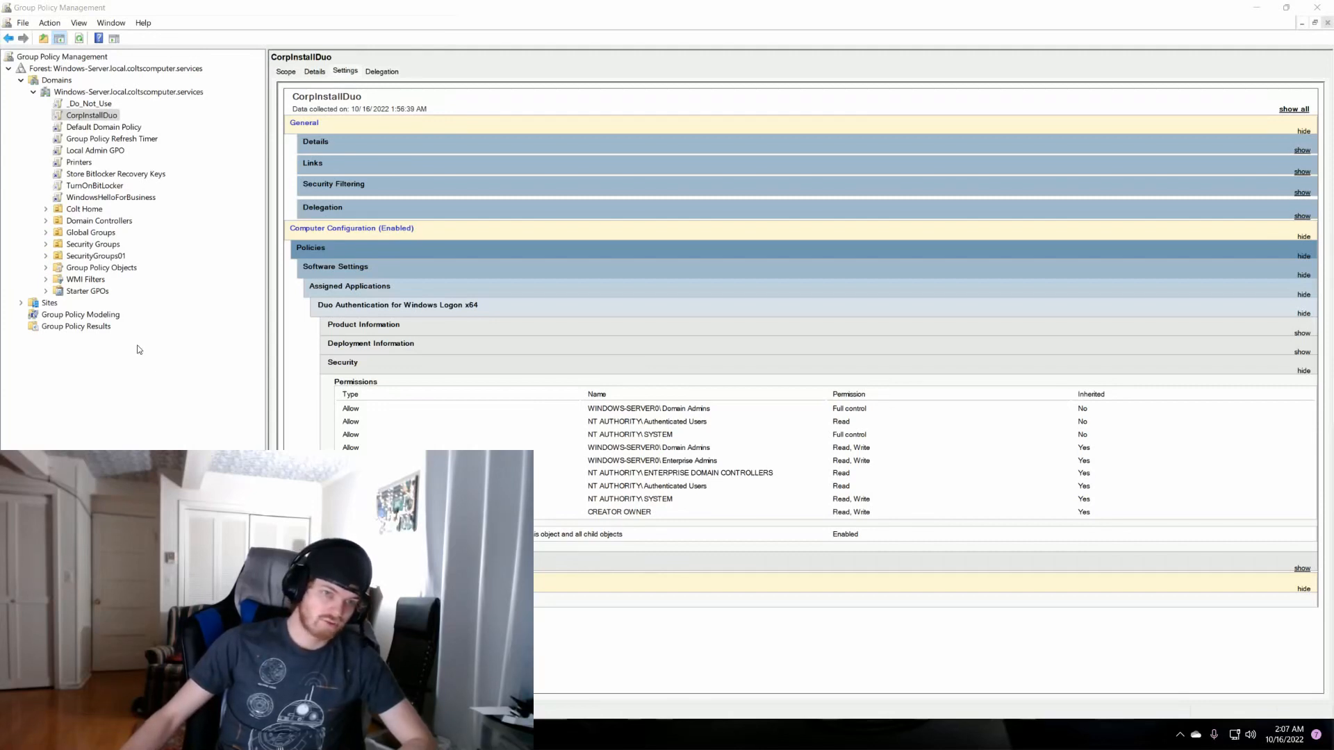
{"action": "left_click", "coordinate": [45, 210]}
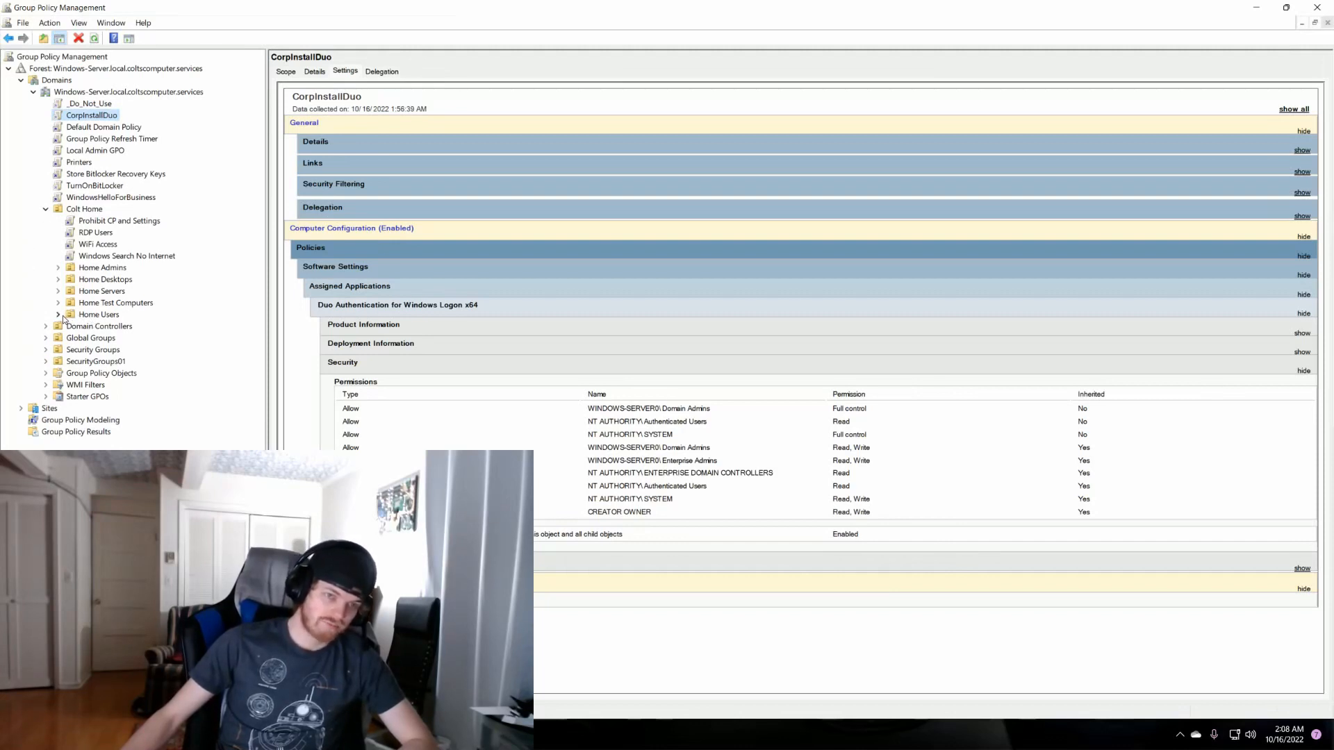
{"action": "left_click", "coordinate": [105, 306]}
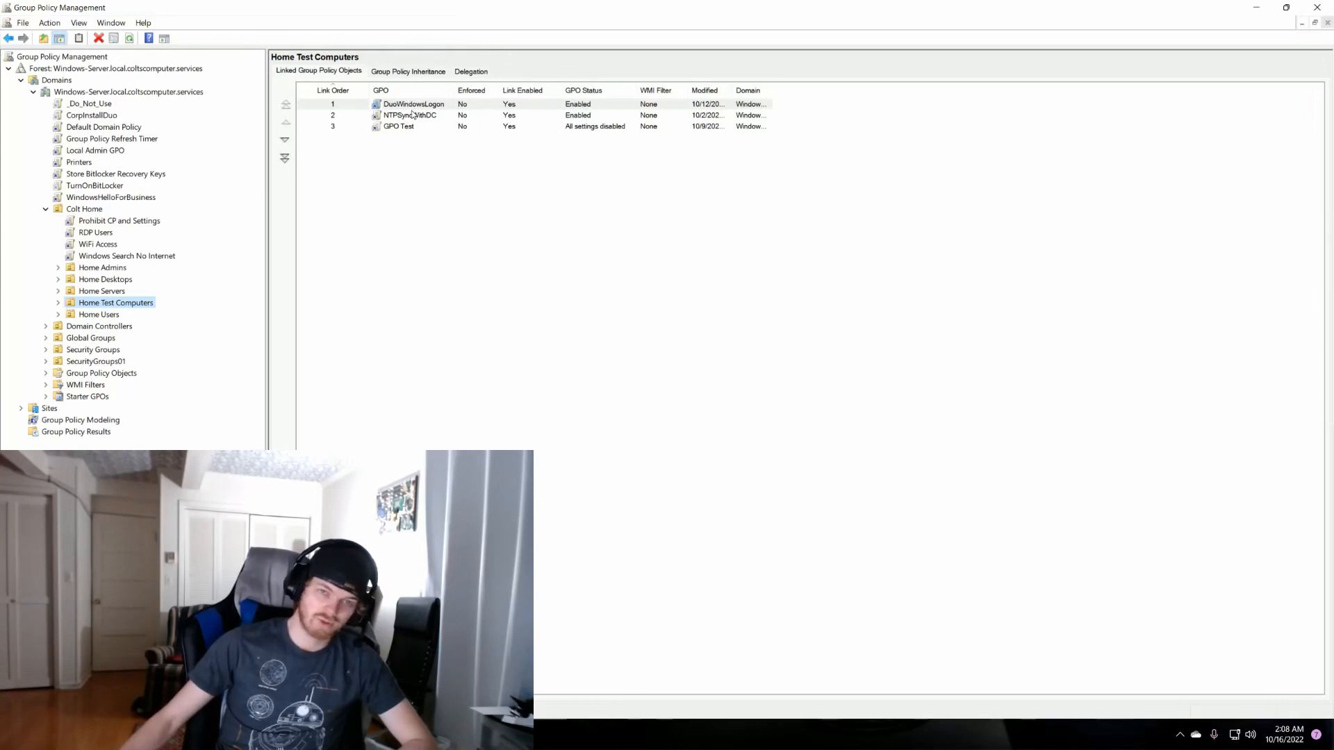
{"action": "left_click", "coordinate": [59, 303]}
{"action": "left_click", "coordinate": [59, 305]}
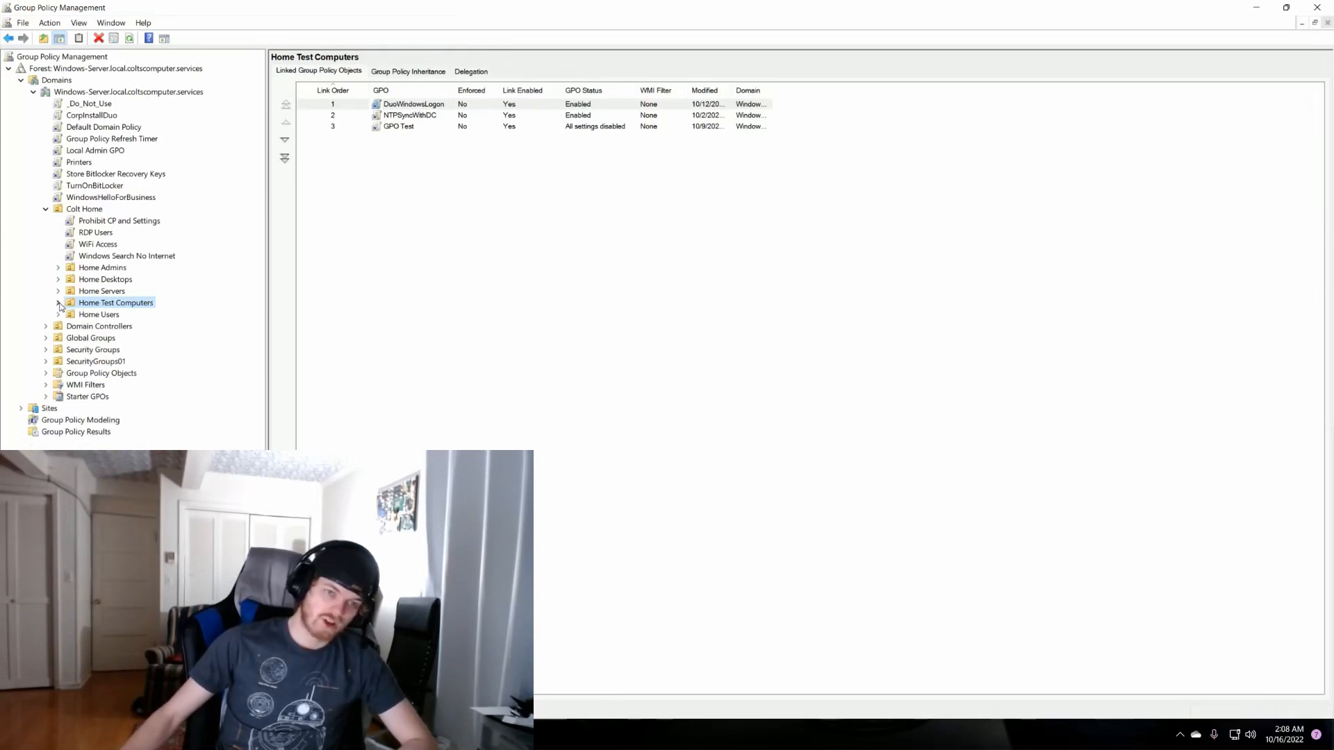
Step: Create a GPO named TestDuoLogon in the domain and link it to the Home Test Computers organizational unit
{"action": "right_click", "coordinate": [102, 305]}
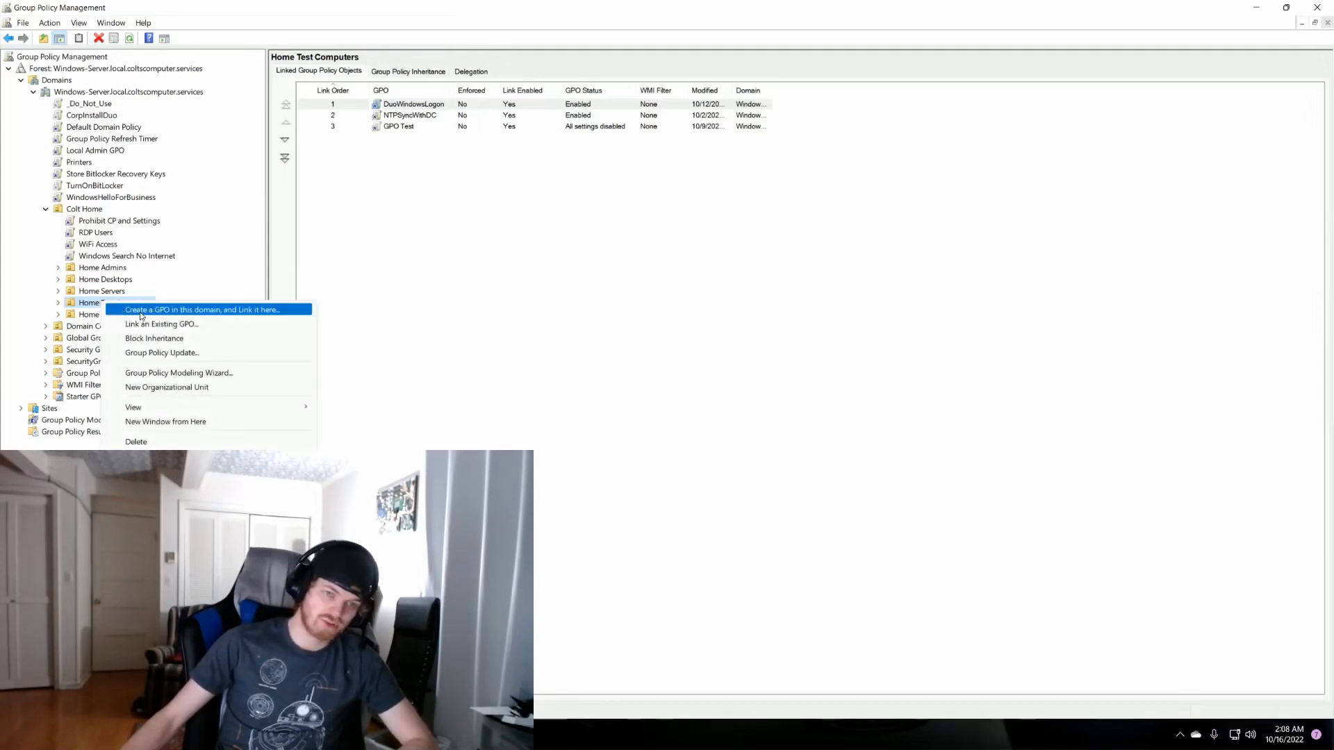
{"action": "left_click", "coordinate": [140, 311]}
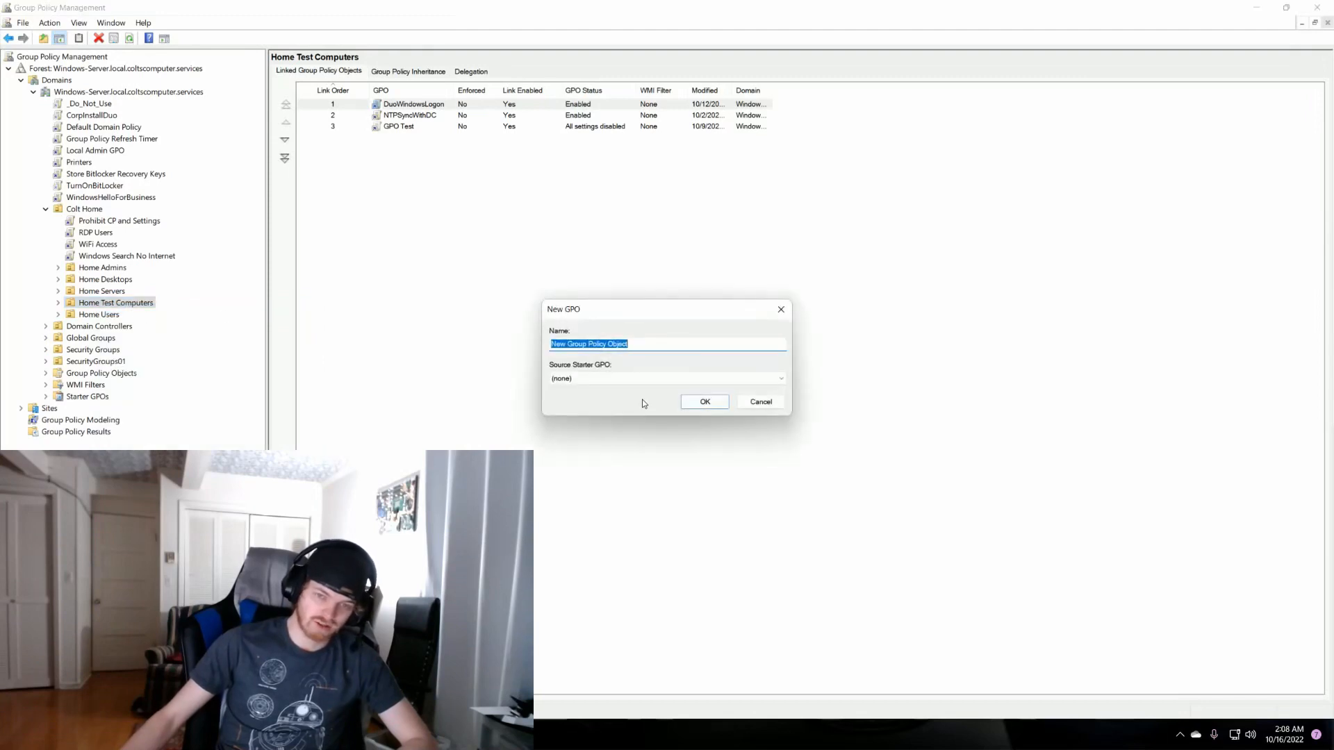
{"action": "type", "text": "TestDuoLogon"}
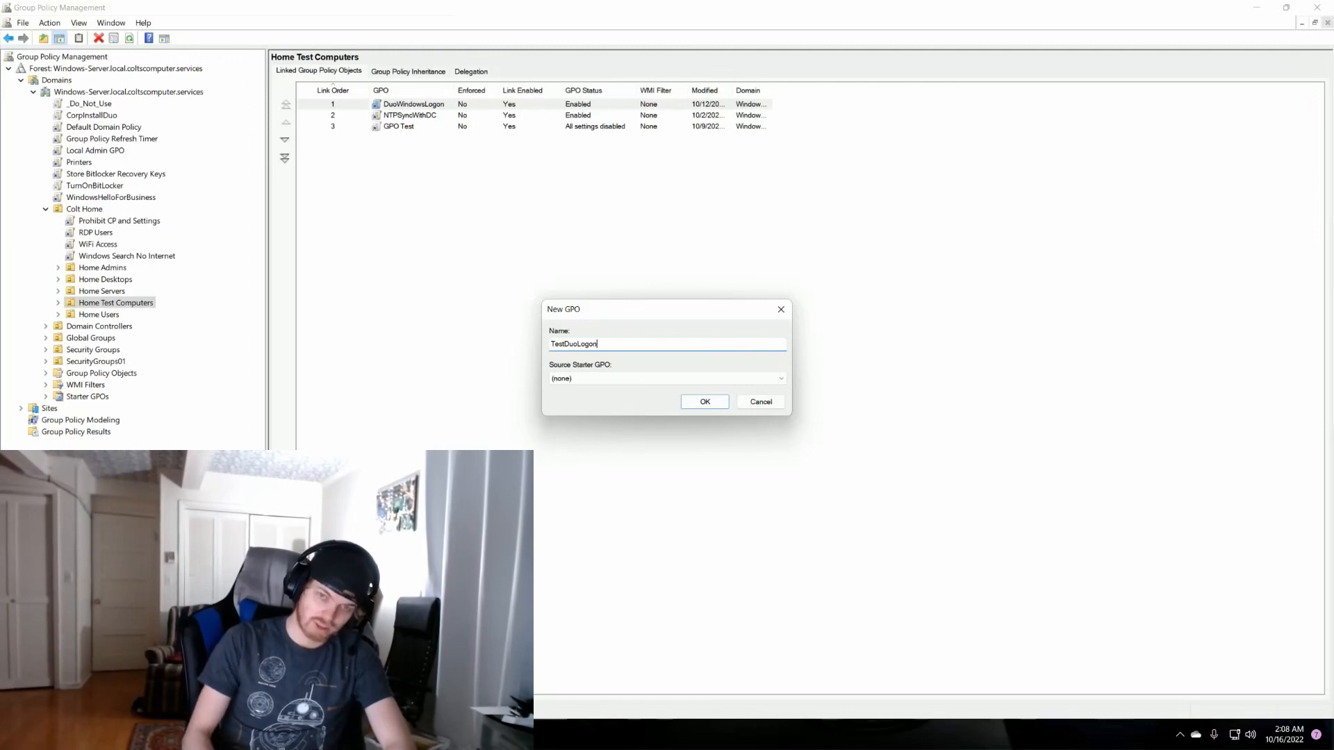
{"action": "key", "text": "Return"}
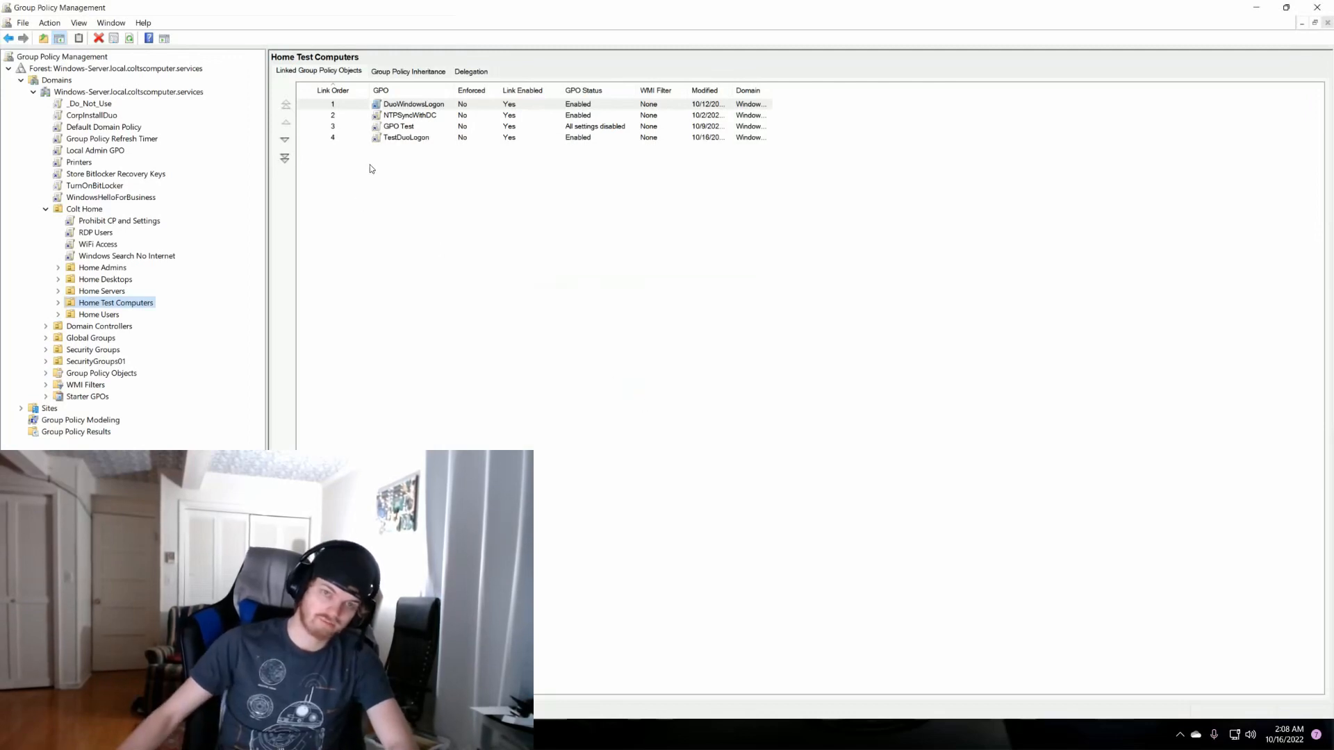
{"action": "left_click", "coordinate": [401, 139]}
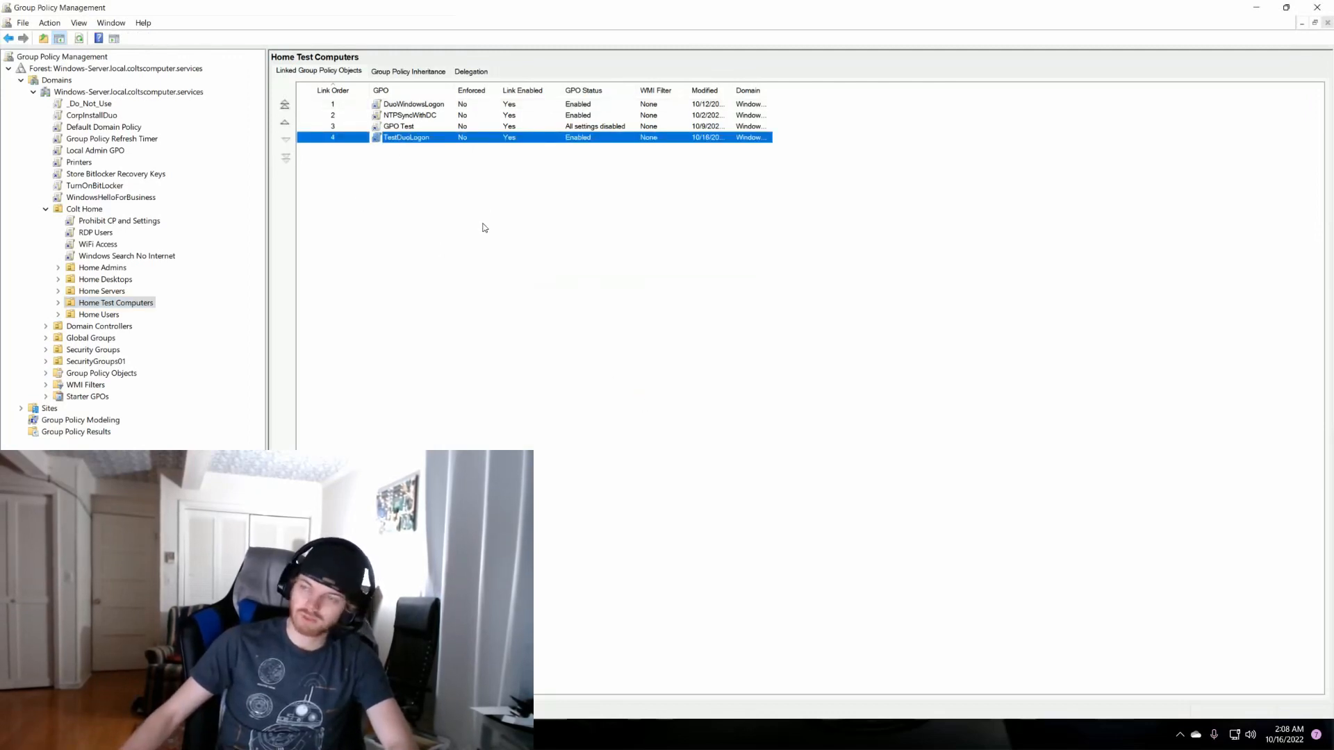
{"action": "right_click", "coordinate": [416, 143]}
{"action": "left_click", "coordinate": [438, 149]}
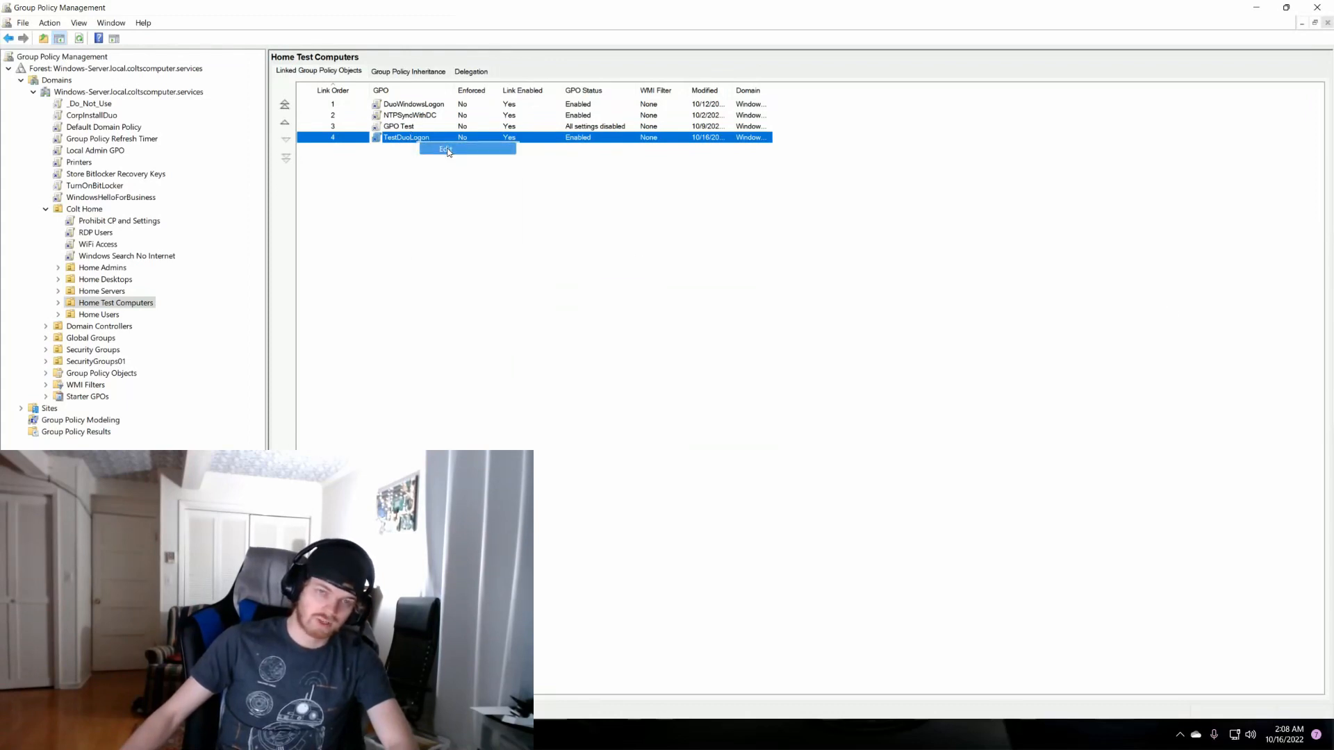
{"action": "left_click_drag", "start_coordinate": [336, 60], "coordinate": [635, 124]}
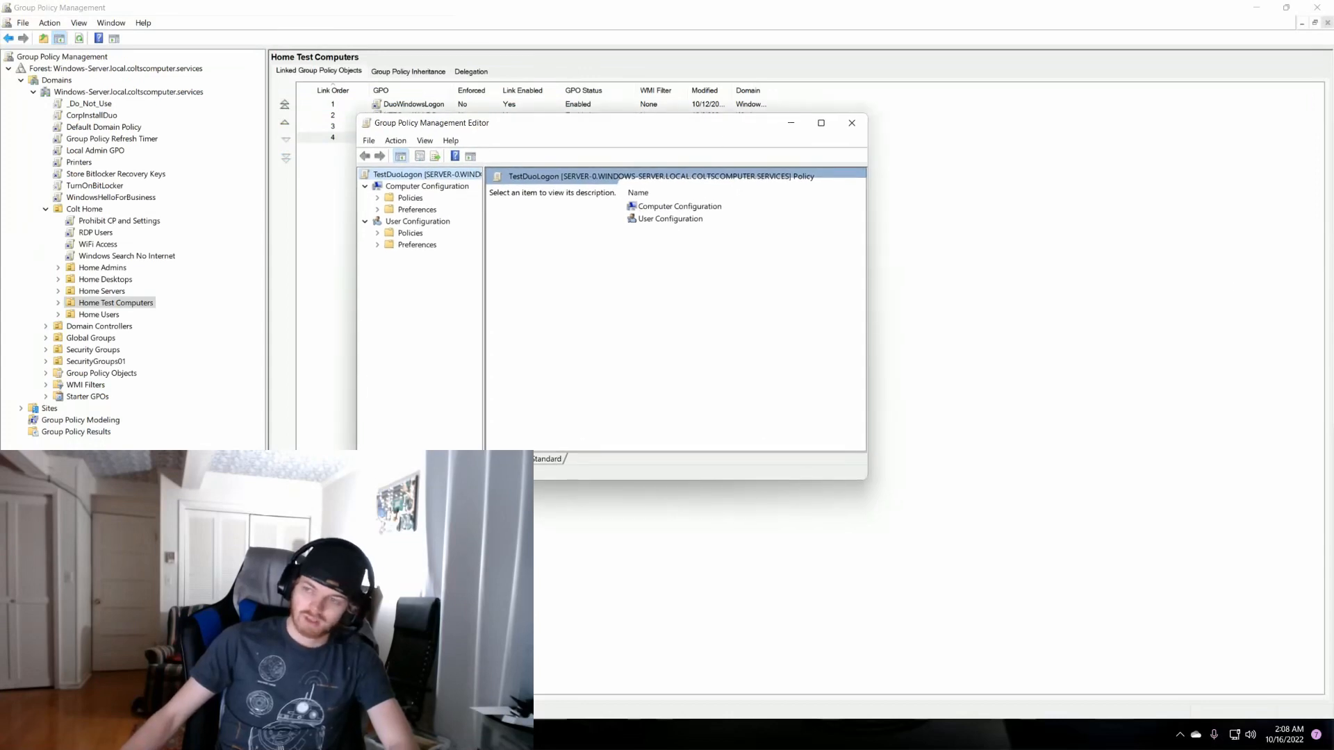
{"action": "left_click", "coordinate": [861, 129]}
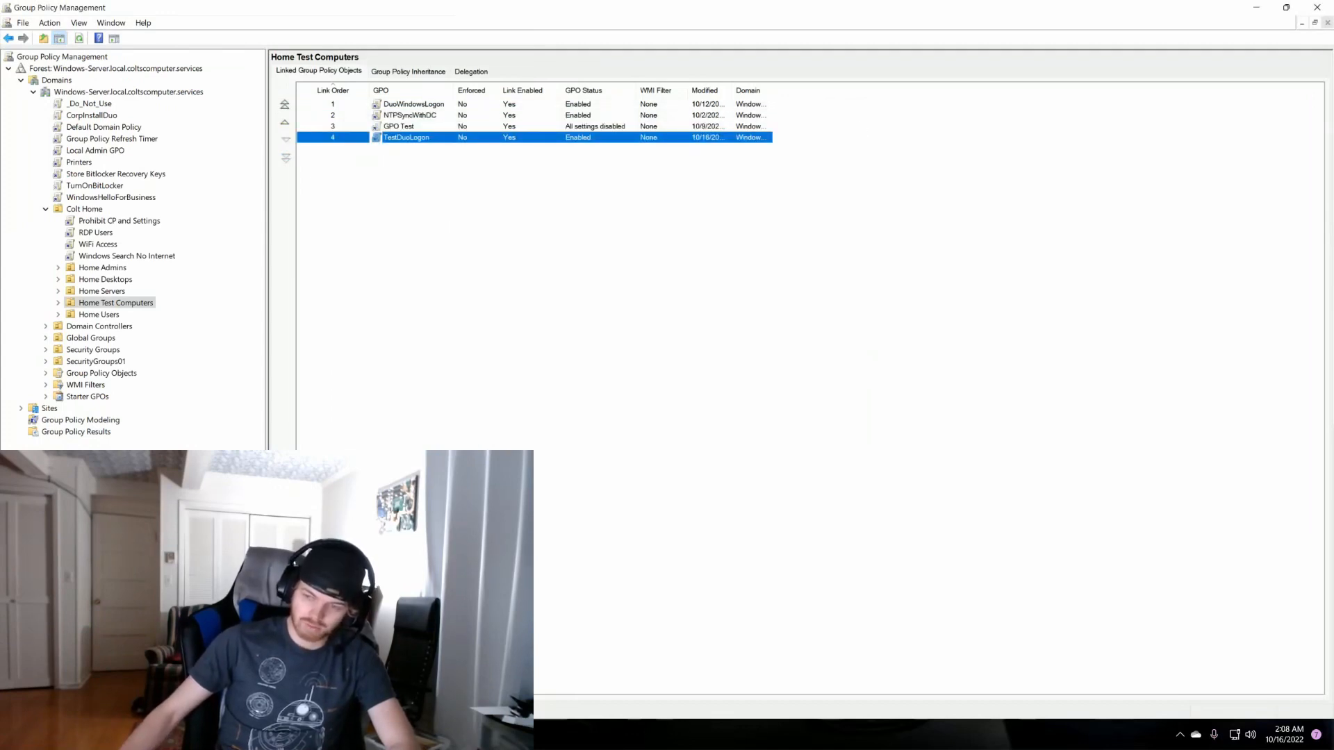
Step: Bring the AdminGPOTemplates File Explorer window back, maximize it, and collapse This PC in the folder tree
{"action": "left_click_drag", "start_coordinate": [1333, 187], "coordinate": [808, 159]}
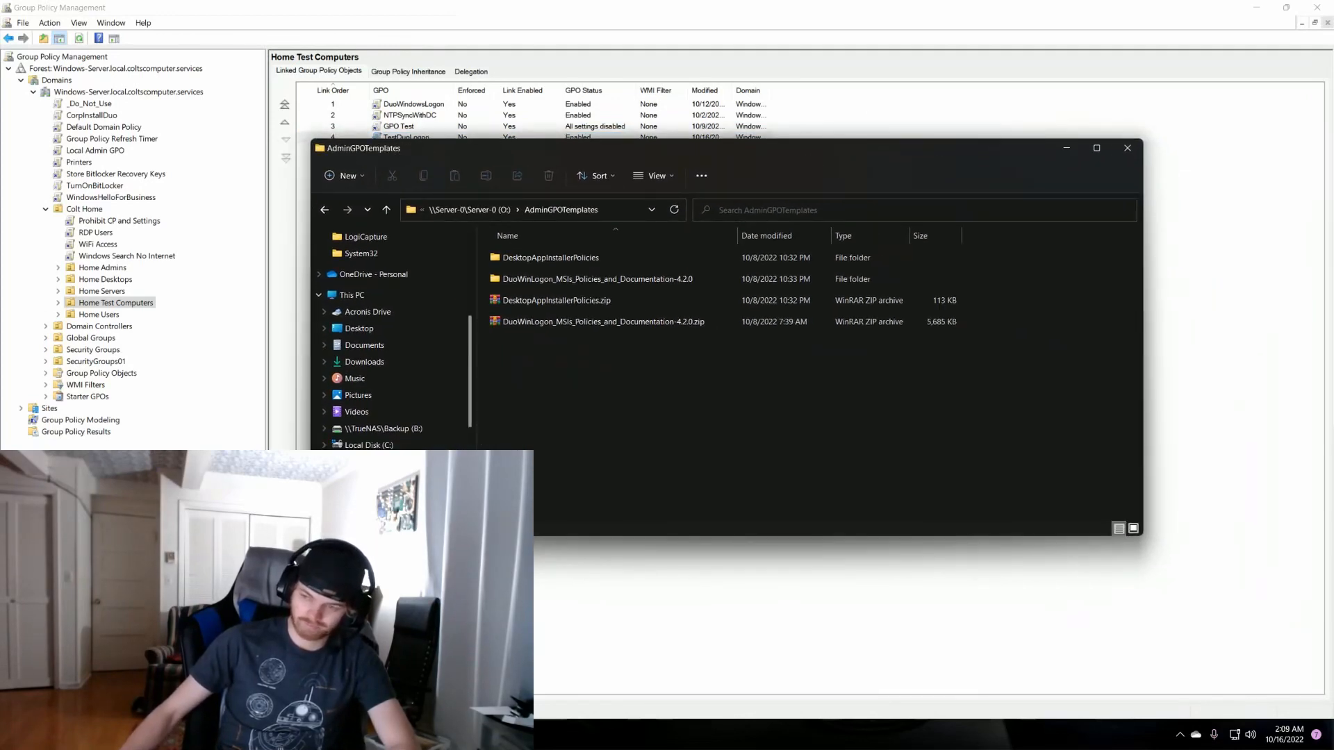
{"action": "left_click_drag", "start_coordinate": [949, 154], "coordinate": [682, 42]}
{"action": "left_click", "coordinate": [822, 41]}
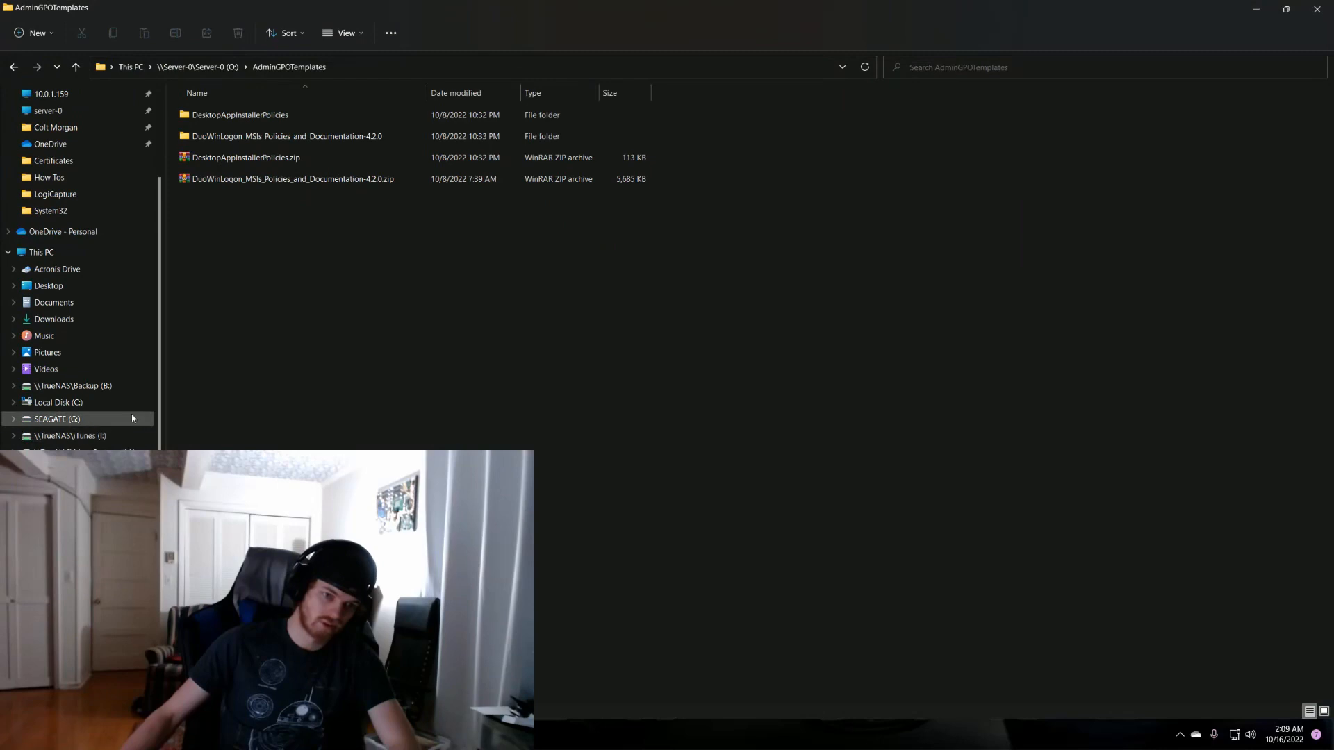
{"action": "scroll", "coordinate": [132, 415], "scroll_direction": "up", "scroll_amount": 1}
{"action": "scroll", "coordinate": [132, 418], "scroll_direction": "up", "scroll_amount": 2}
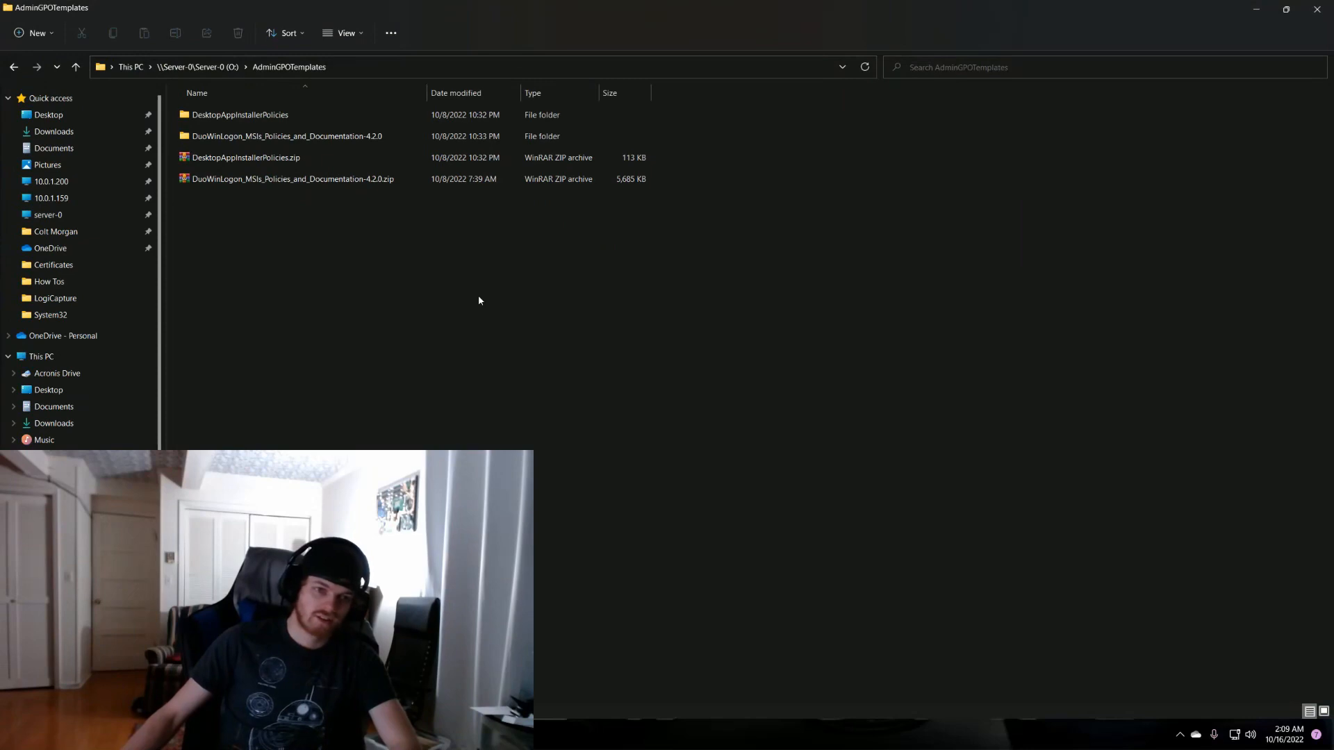
{"action": "left_click", "coordinate": [7, 361]}
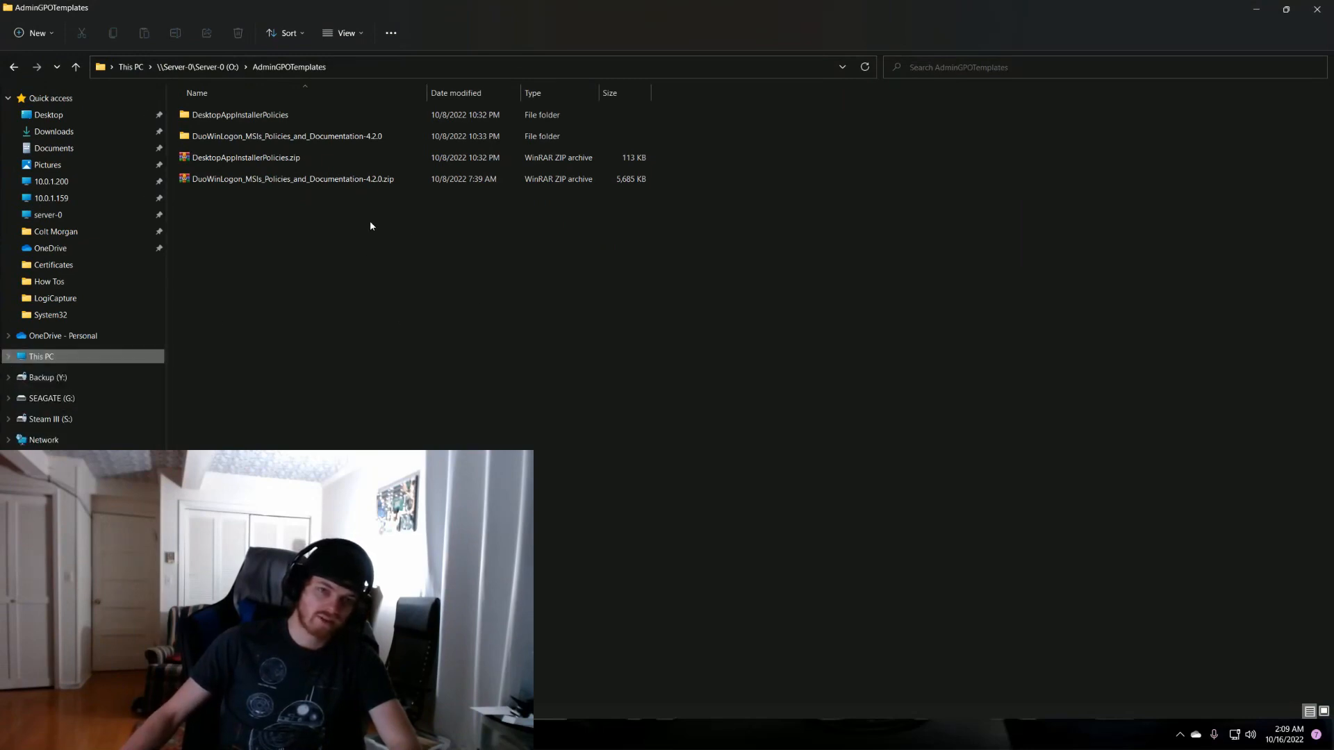
Step: Open the DuoWinLogon_MSIs_Policies_and_Documentation-4.2.0 folder and identify the DuoWindowsLogon ADML and ADMX template files
{"action": "double_click", "coordinate": [351, 136]}
{"action": "left_click", "coordinate": [311, 187]}
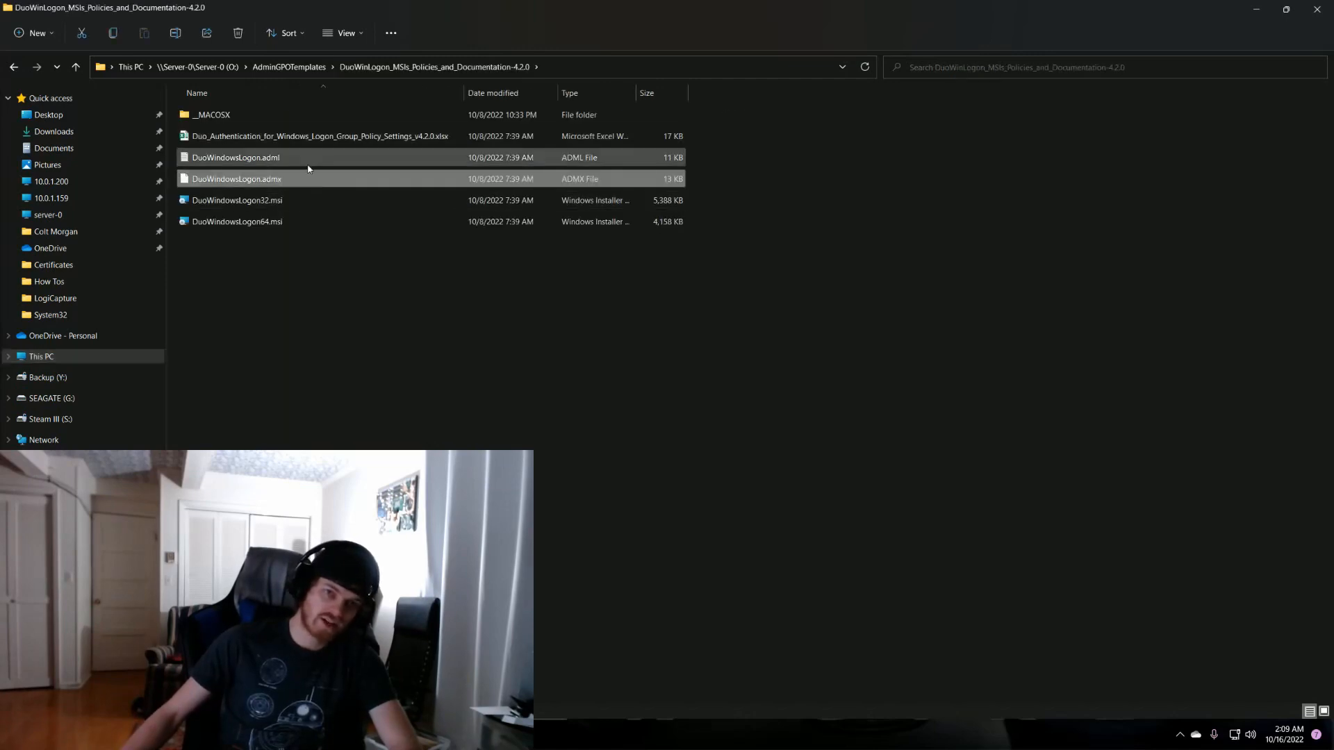
{"action": "left_click", "coordinate": [304, 164]}
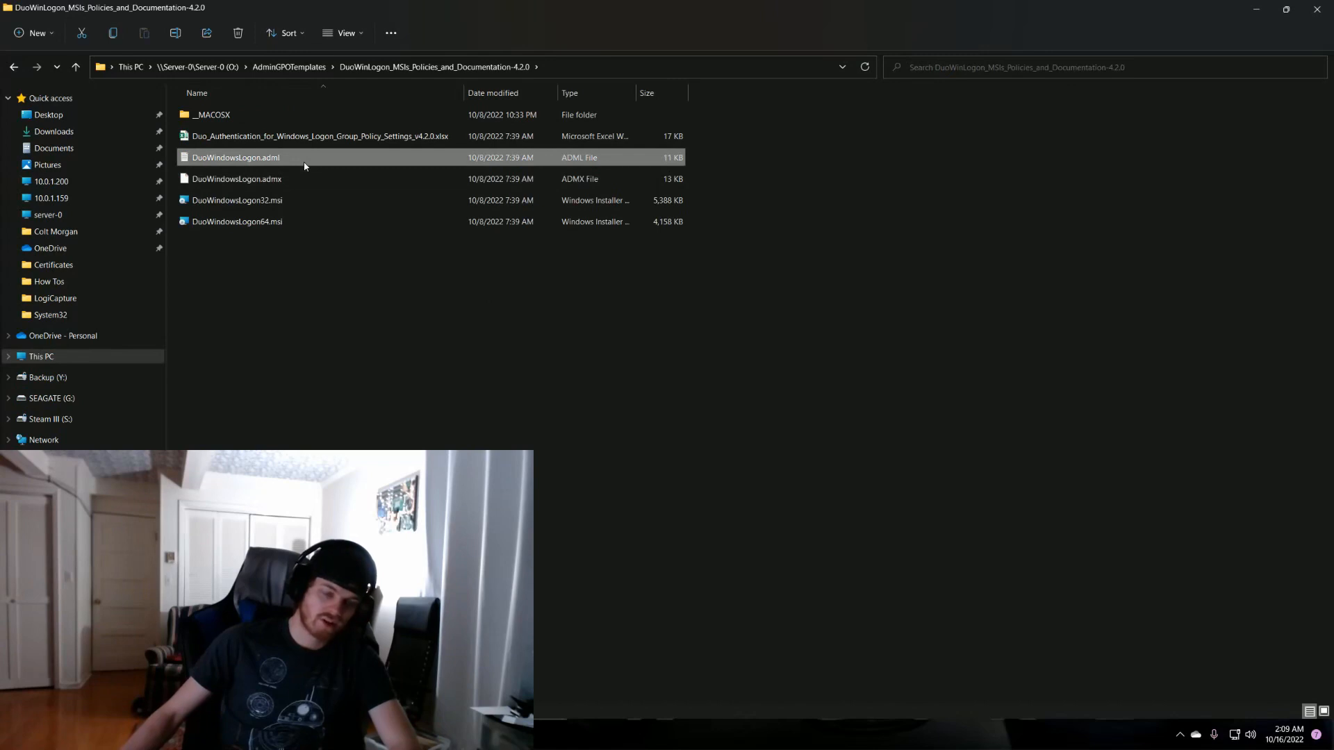
{"action": "left_click", "coordinate": [305, 180], "text": "shift"}
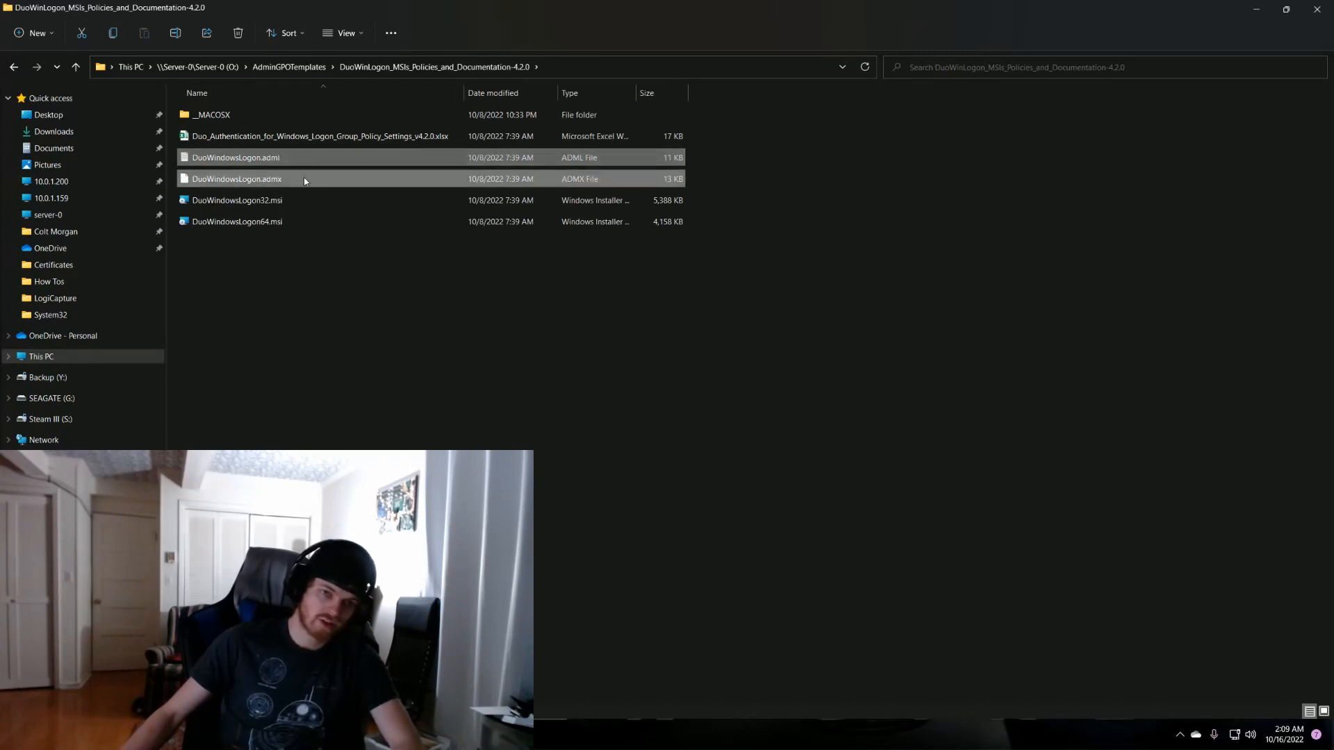
{"action": "left_click", "coordinate": [317, 317]}
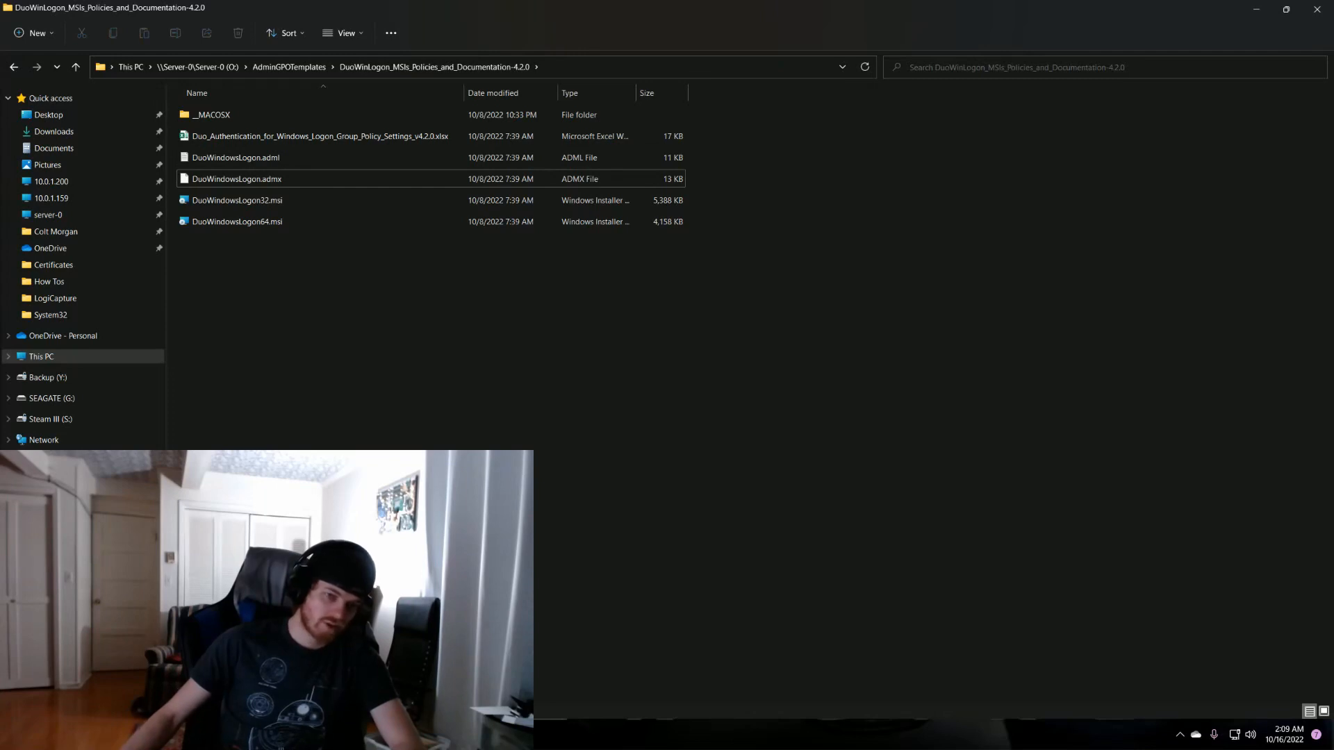
Step: Open the SYSVOL share on server-0 and look over the Duo files stored in it
{"action": "left_click", "coordinate": [91, 217]}
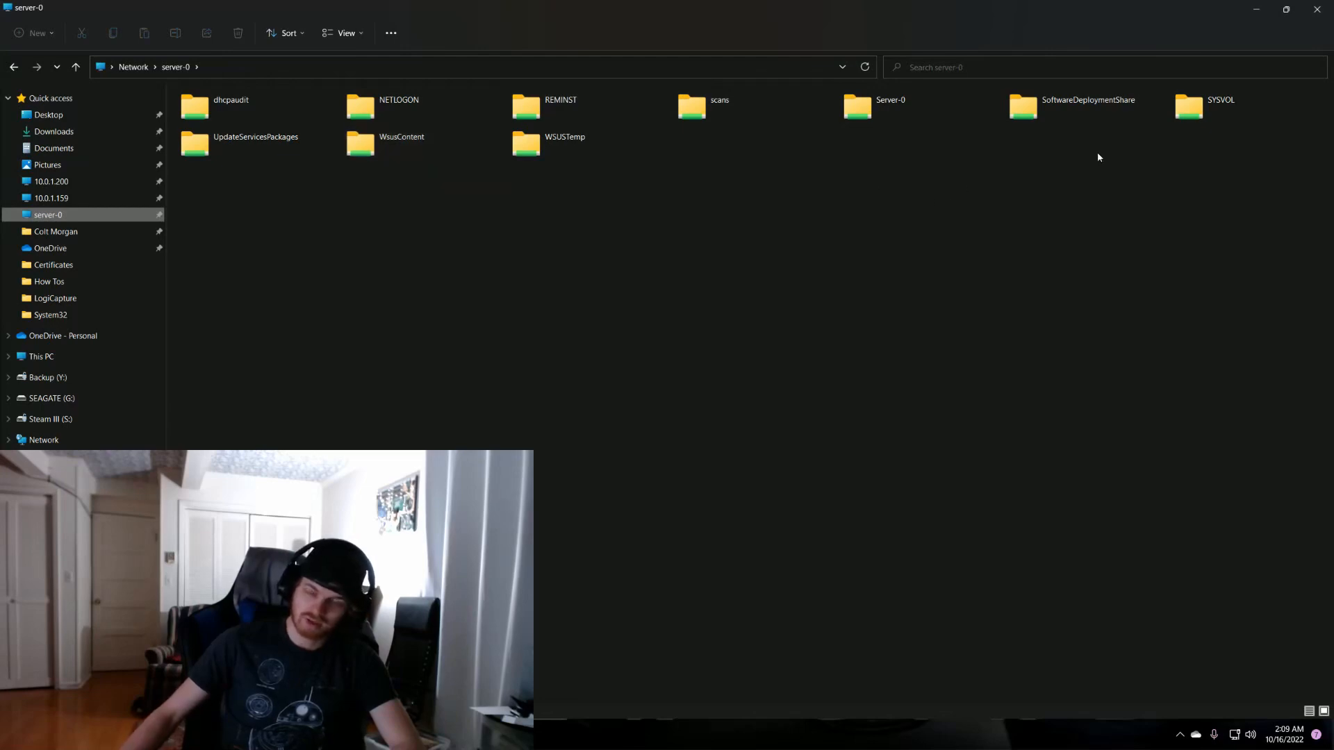
{"action": "double_click", "coordinate": [1223, 104]}
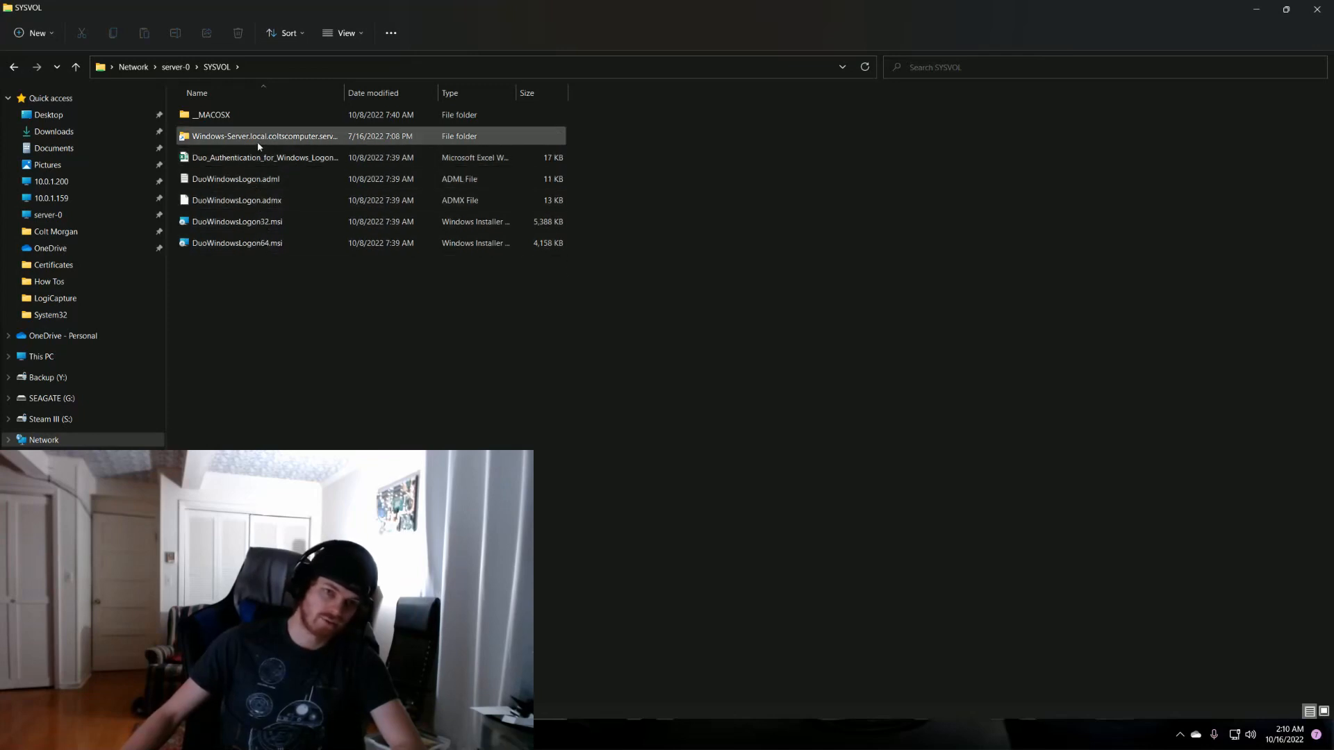
{"action": "left_click", "coordinate": [255, 162]}
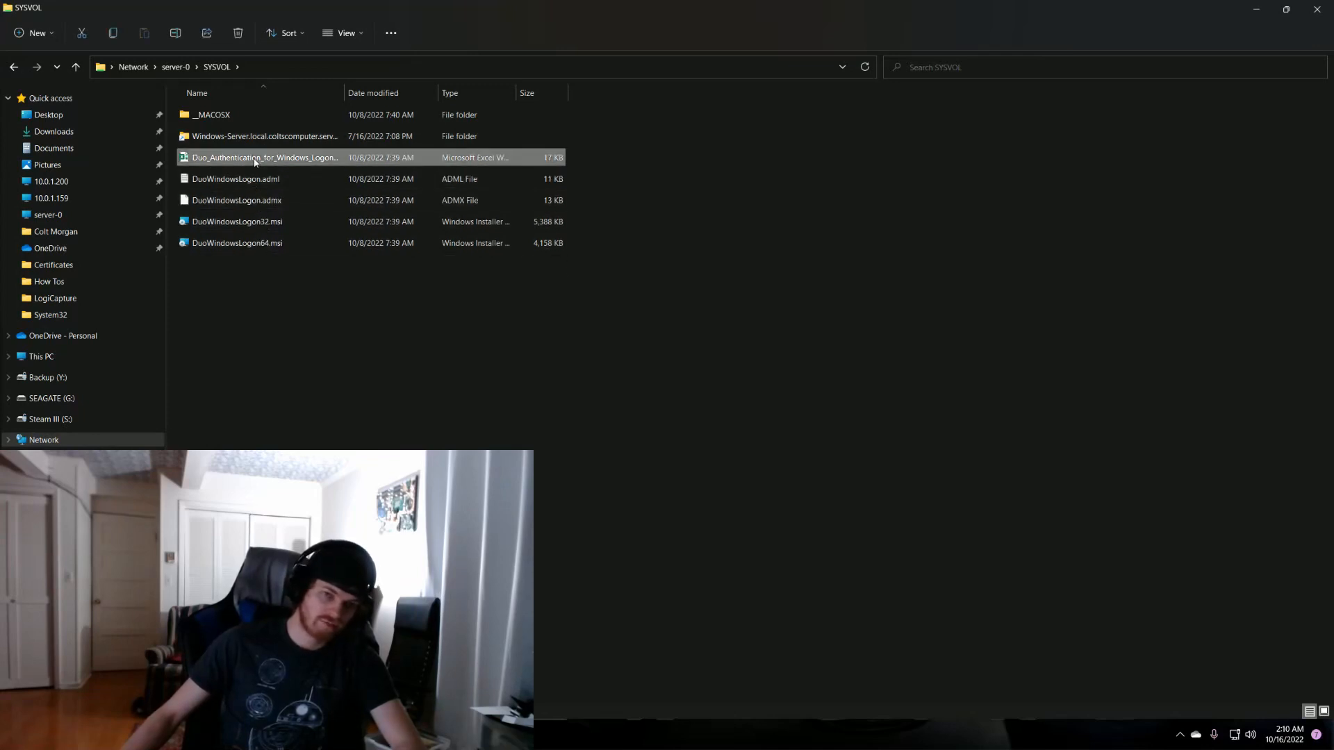
{"action": "left_click", "coordinate": [352, 290]}
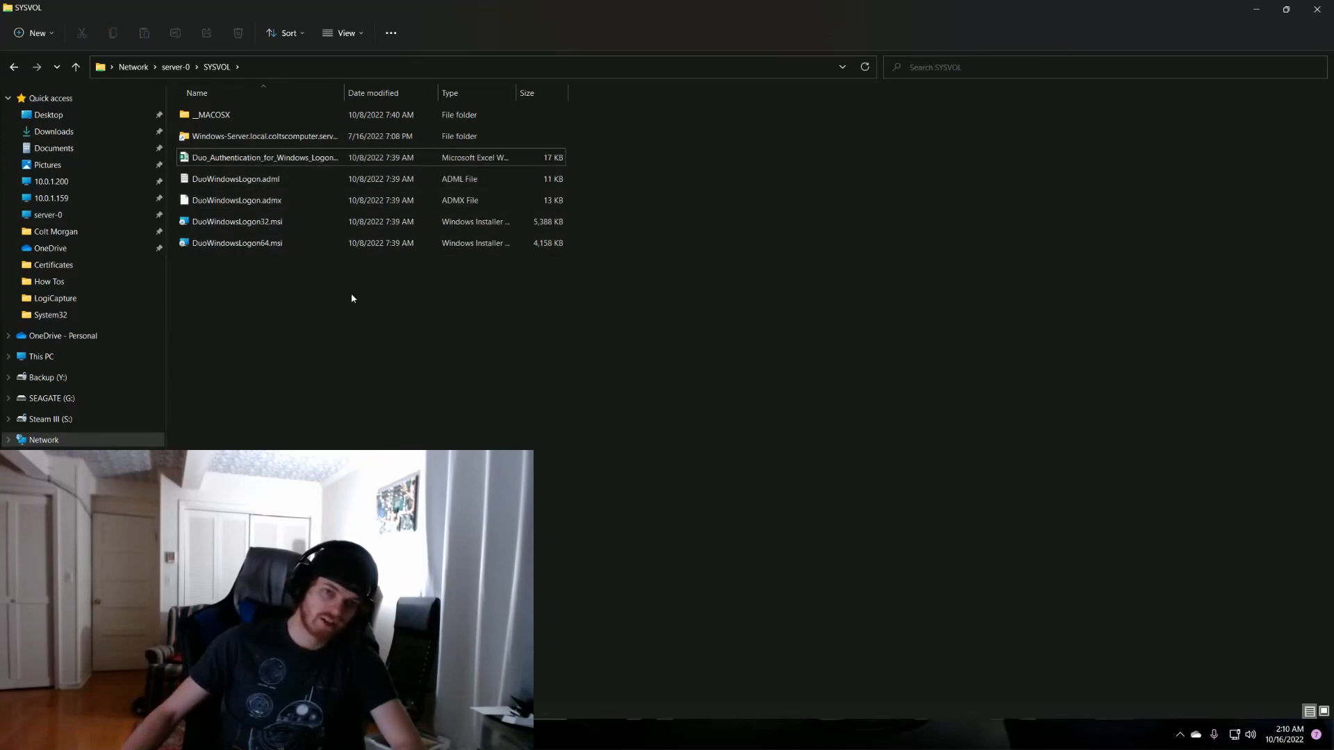
Step: Open the PolicyDefinitions folder inside Policies of the domain folder Windows-Server.local.coltscomputer.services
{"action": "left_click", "coordinate": [282, 139]}
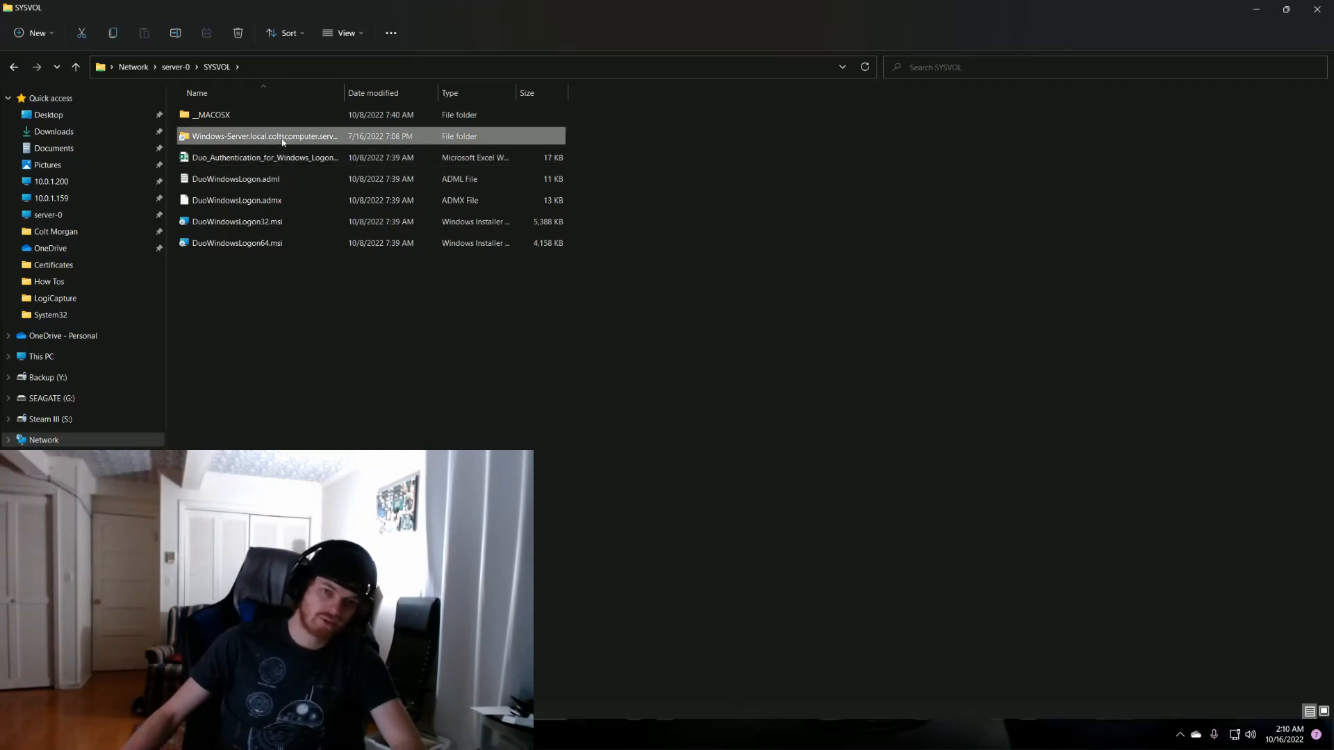
{"action": "double_click", "coordinate": [284, 141]}
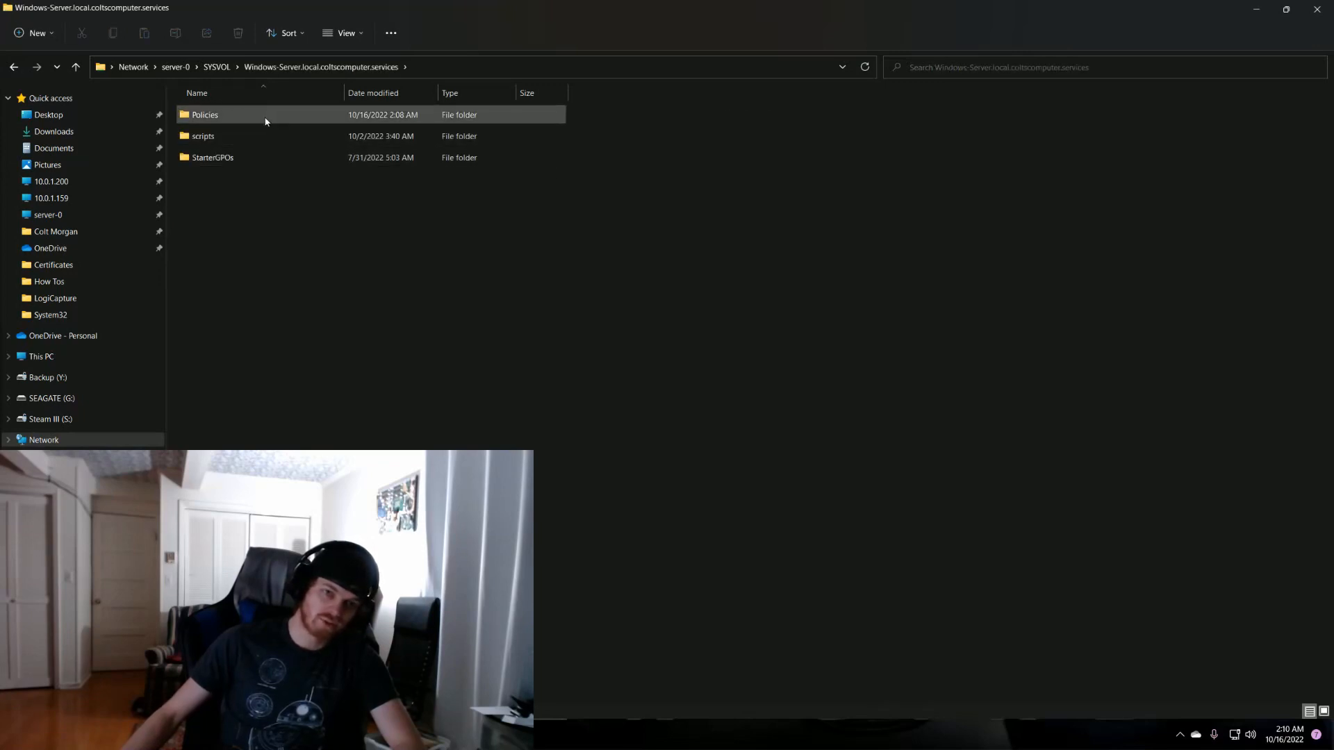
{"action": "double_click", "coordinate": [265, 118]}
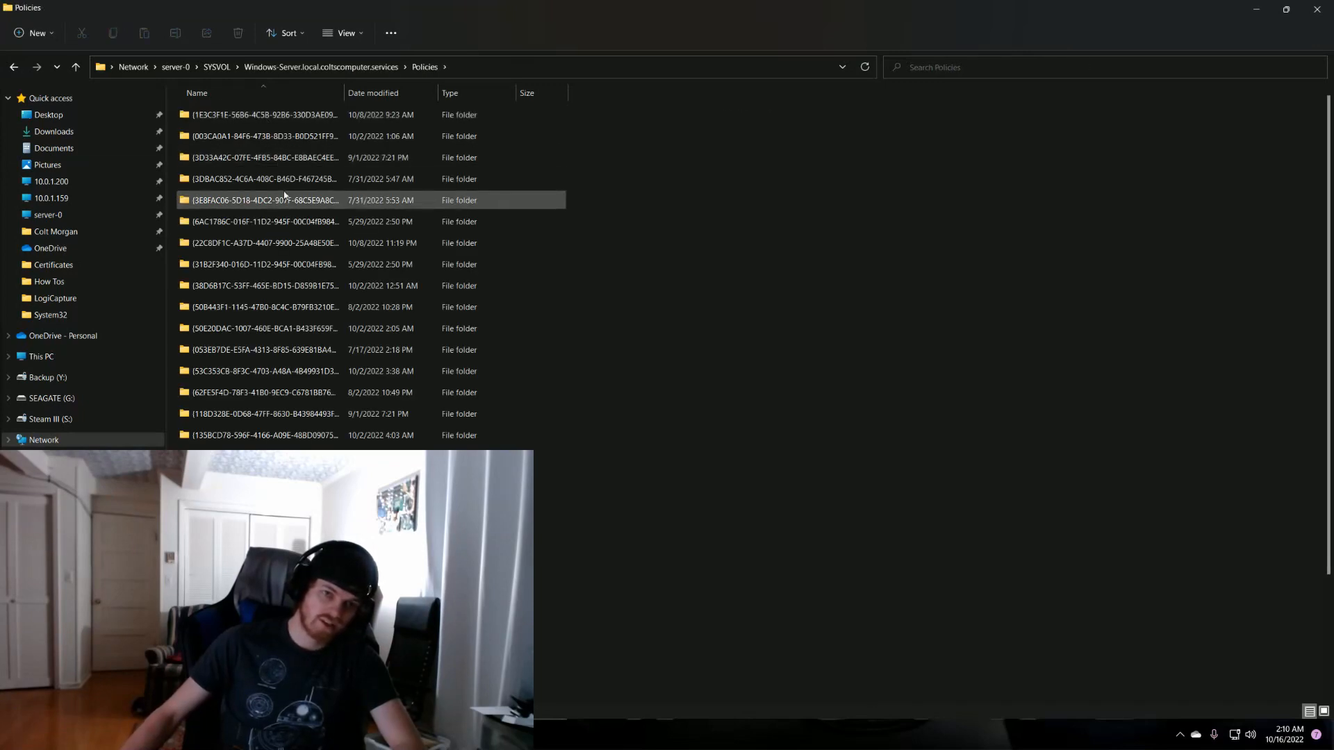
{"action": "left_click", "coordinate": [13, 68]}
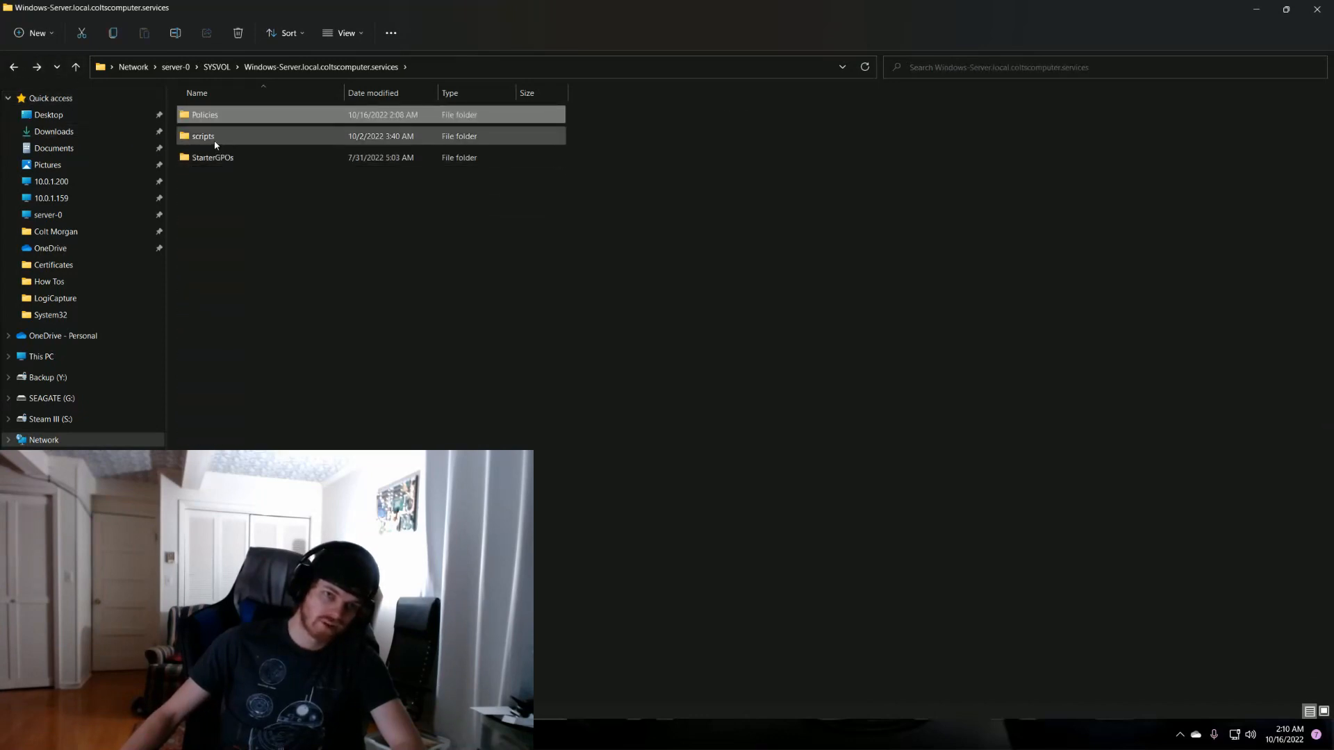
{"action": "double_click", "coordinate": [220, 114]}
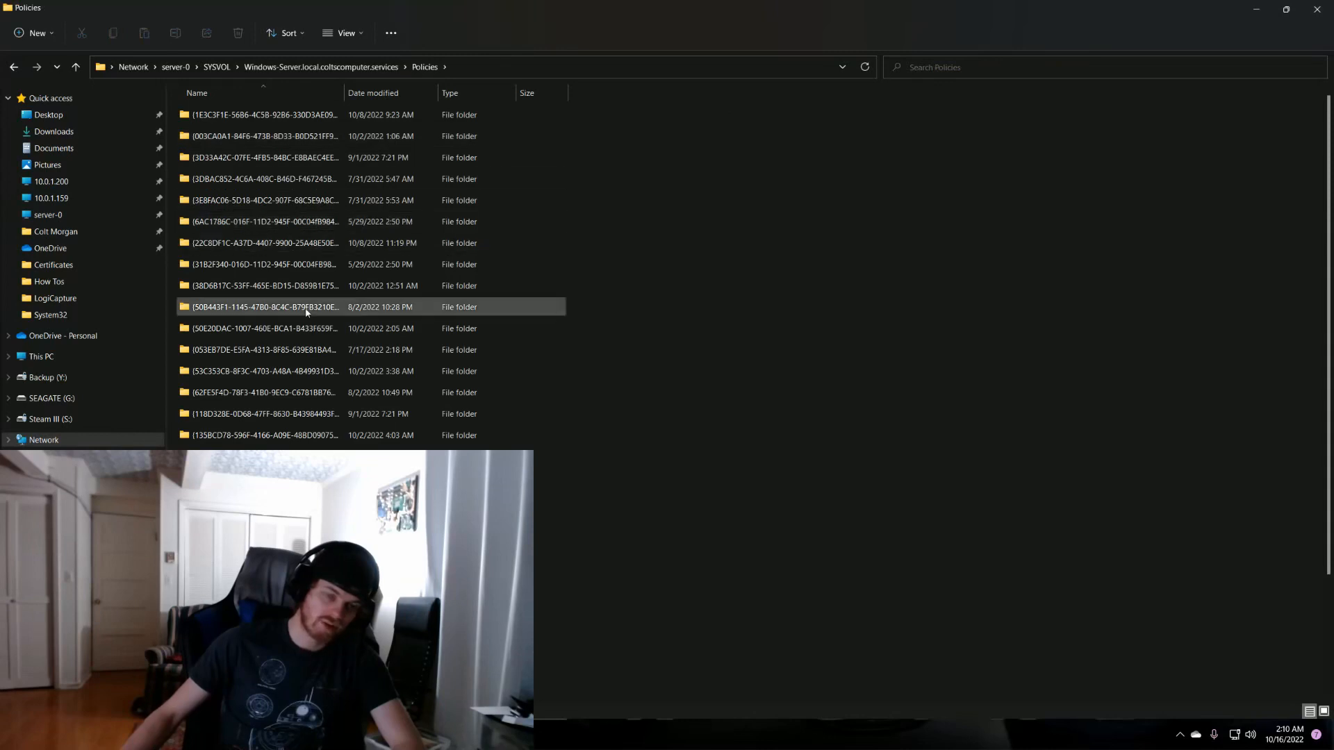
{"action": "scroll", "coordinate": [306, 312], "scroll_direction": "down", "scroll_amount": 1}
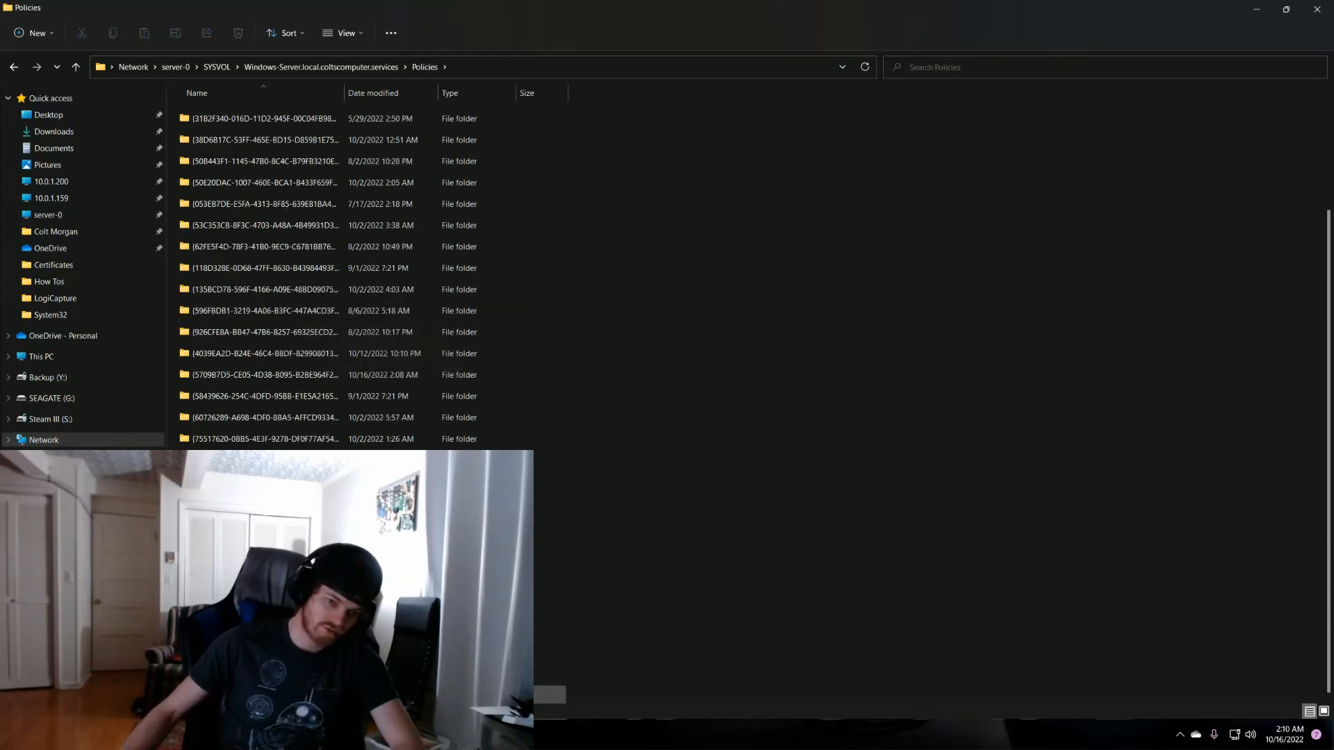
{"action": "double_click", "coordinate": [278, 695]}
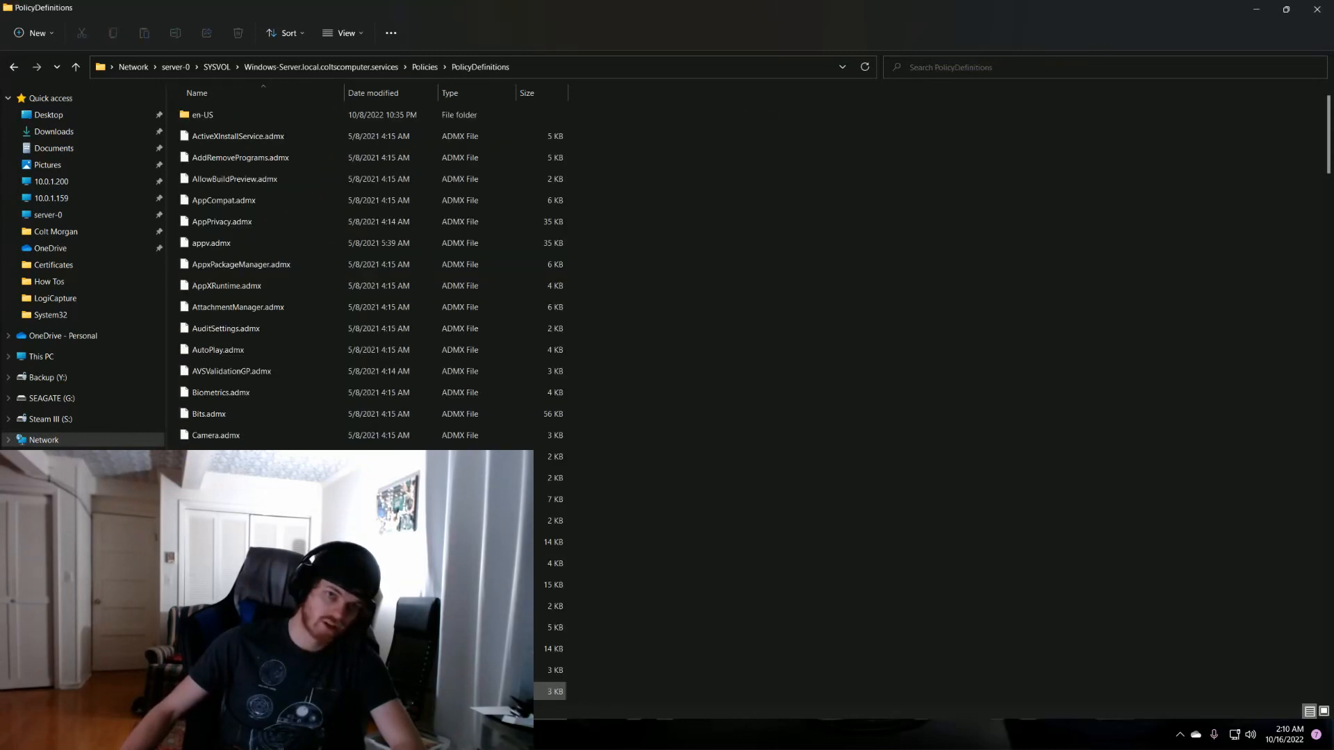
Step: Look through the ADMX template files in the PolicyDefinitions folder
{"action": "scroll", "coordinate": [278, 357], "scroll_direction": "down", "scroll_amount": 2}
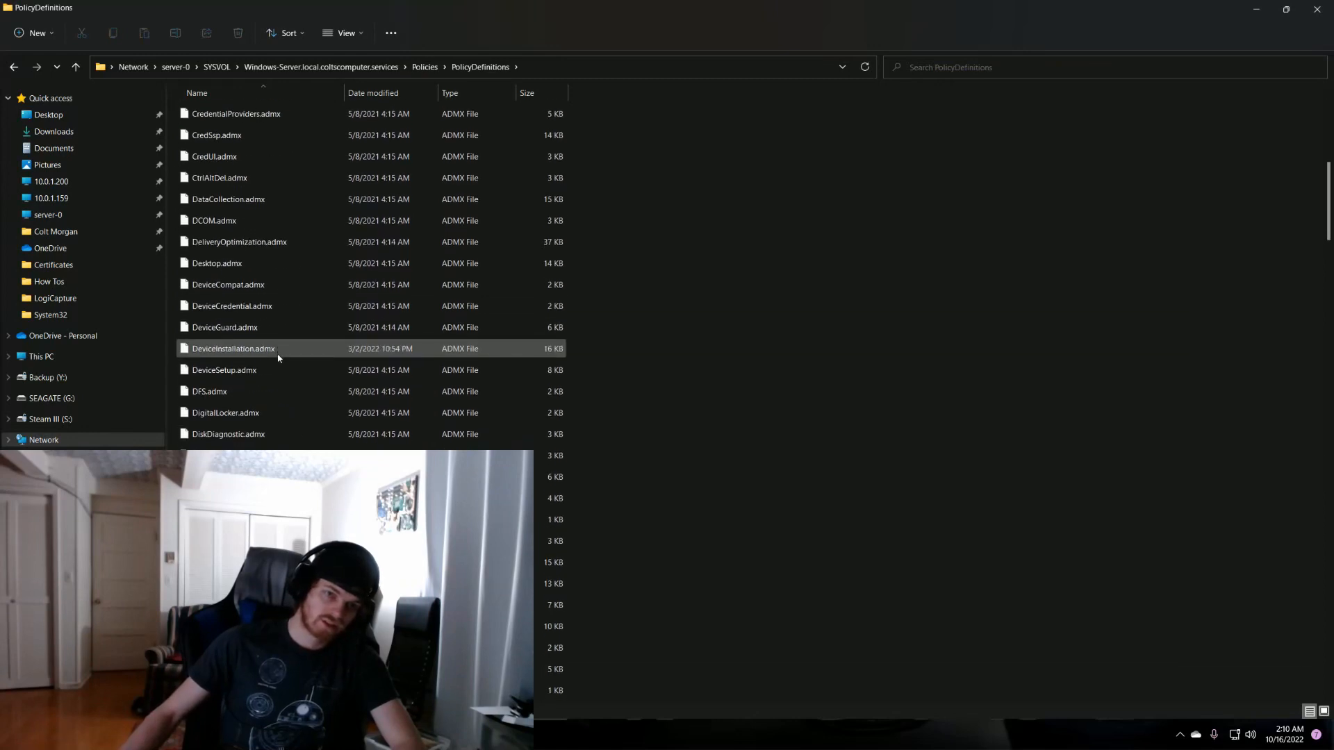
{"action": "scroll", "coordinate": [278, 358], "scroll_direction": "up", "scroll_amount": 2}
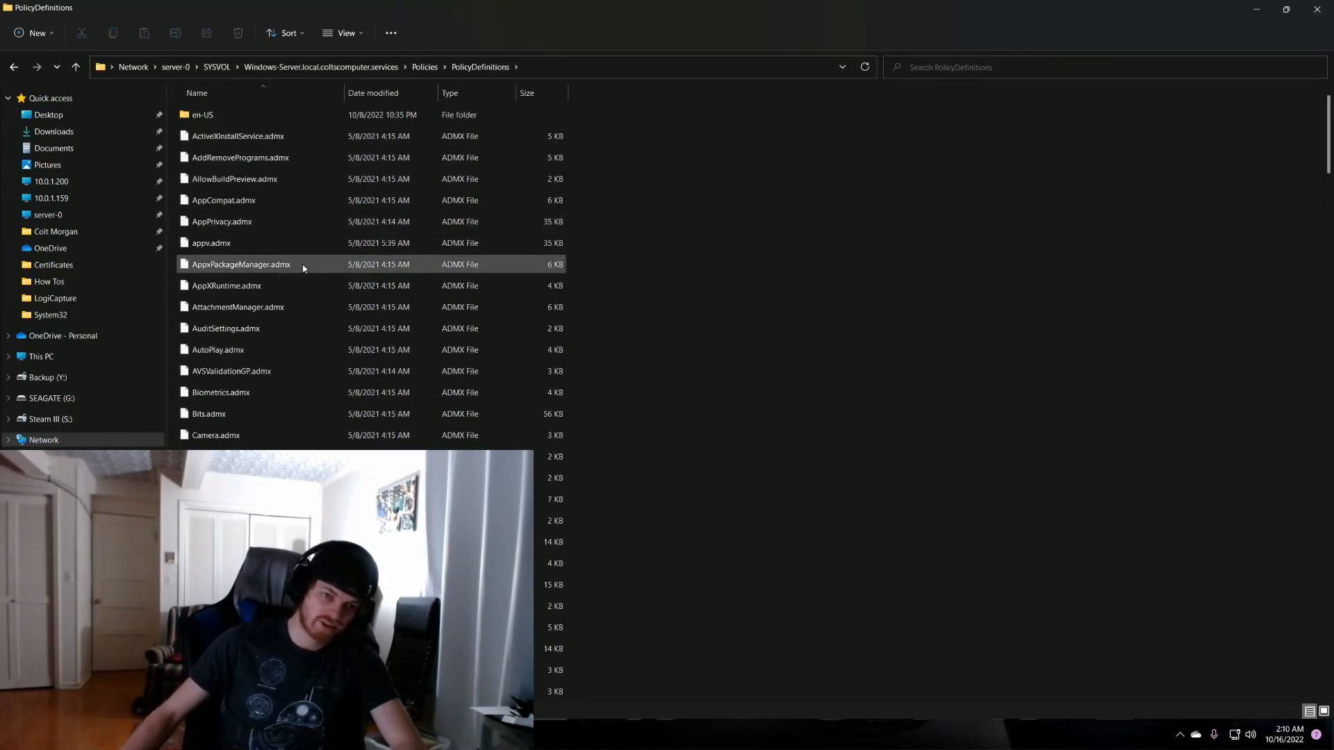
{"action": "scroll", "coordinate": [303, 267], "scroll_direction": "down", "scroll_amount": 2}
{"action": "scroll", "coordinate": [303, 269], "scroll_direction": "down", "scroll_amount": 5}
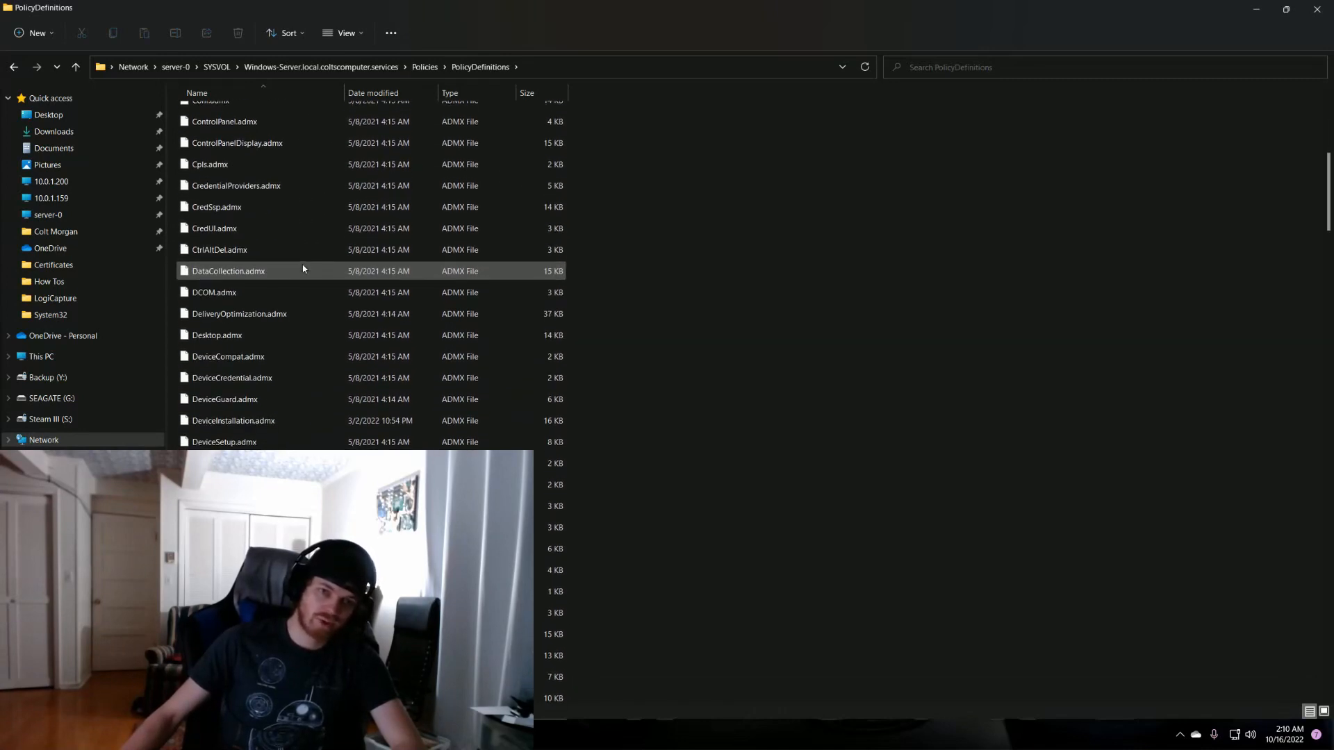
{"action": "scroll", "coordinate": [303, 269], "scroll_direction": "down", "scroll_amount": 8}
{"action": "scroll", "coordinate": [303, 269], "scroll_direction": "up", "scroll_amount": 15}
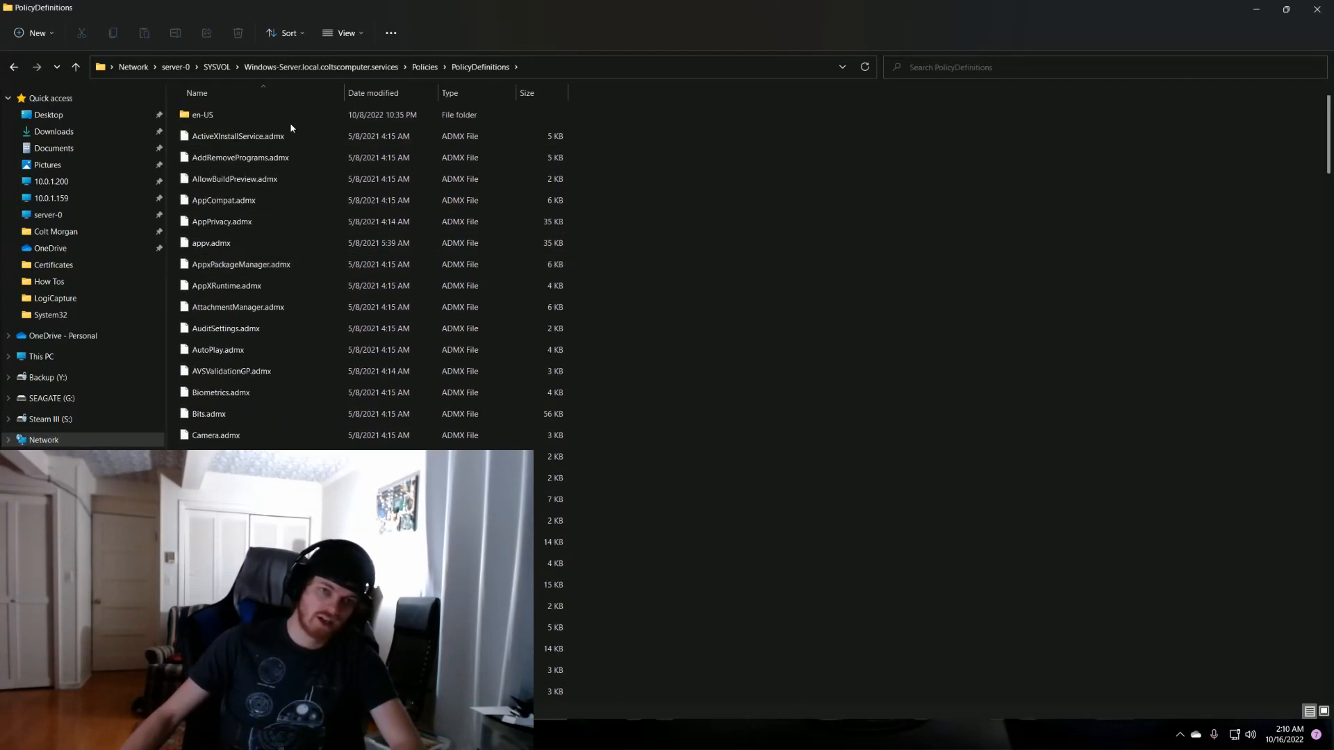
Step: Open the en-US subfolder of PolicyDefinitions and locate the Duo ADML language file
{"action": "left_click", "coordinate": [272, 121]}
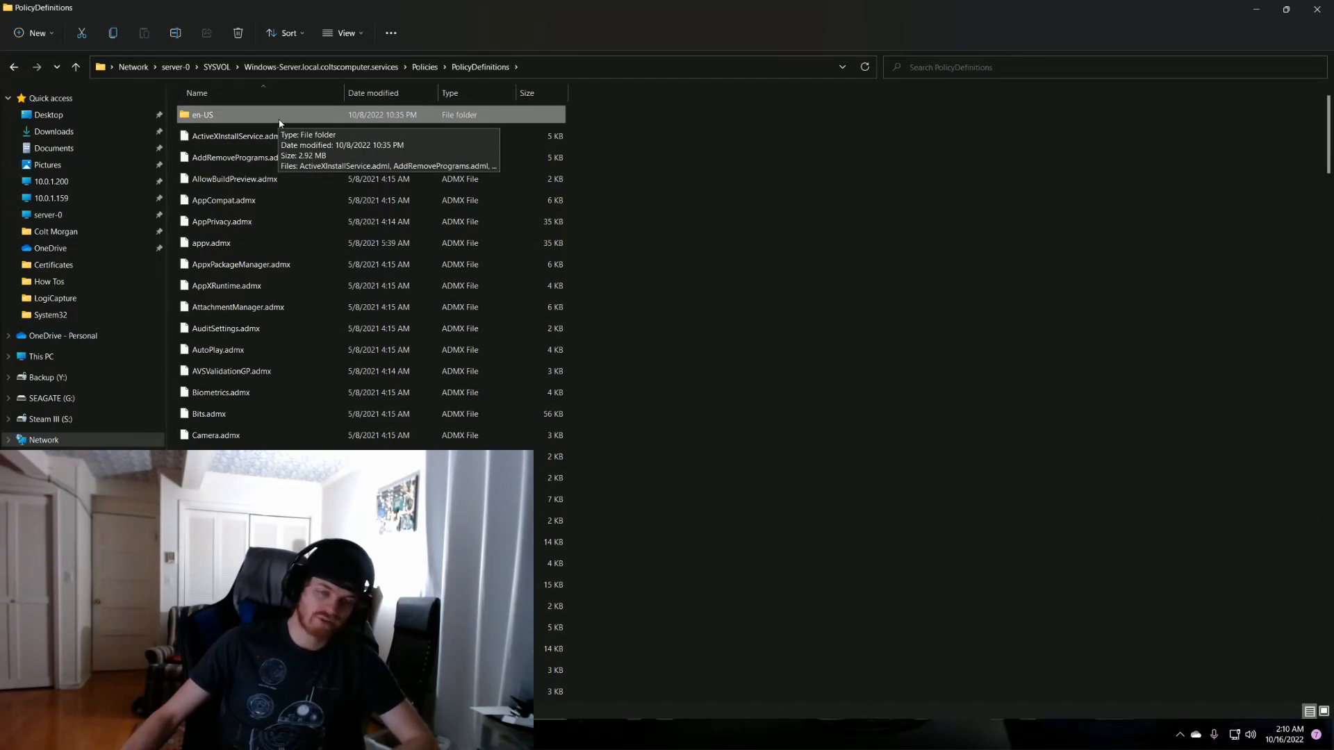
{"action": "double_click", "coordinate": [279, 122]}
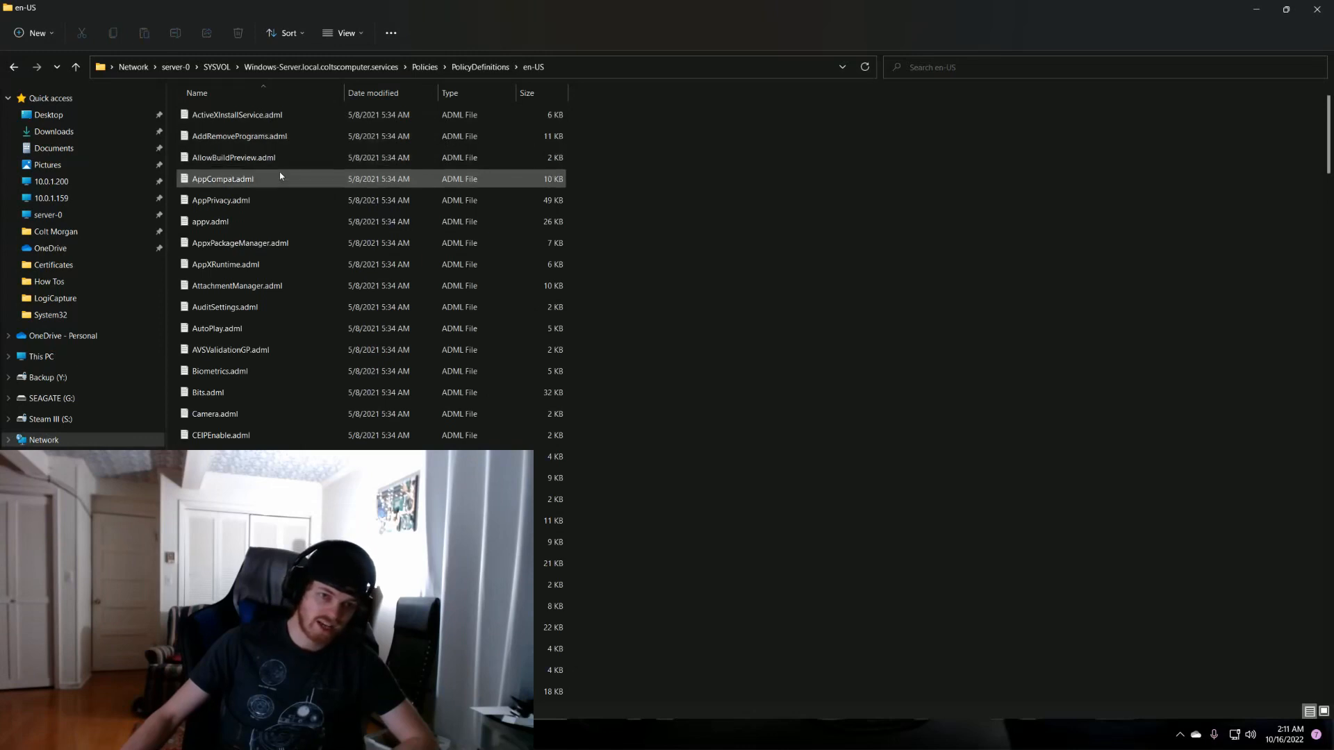
{"action": "scroll", "coordinate": [280, 316], "scroll_direction": "down", "scroll_amount": 3}
{"action": "scroll", "coordinate": [281, 319], "scroll_direction": "down", "scroll_amount": 2}
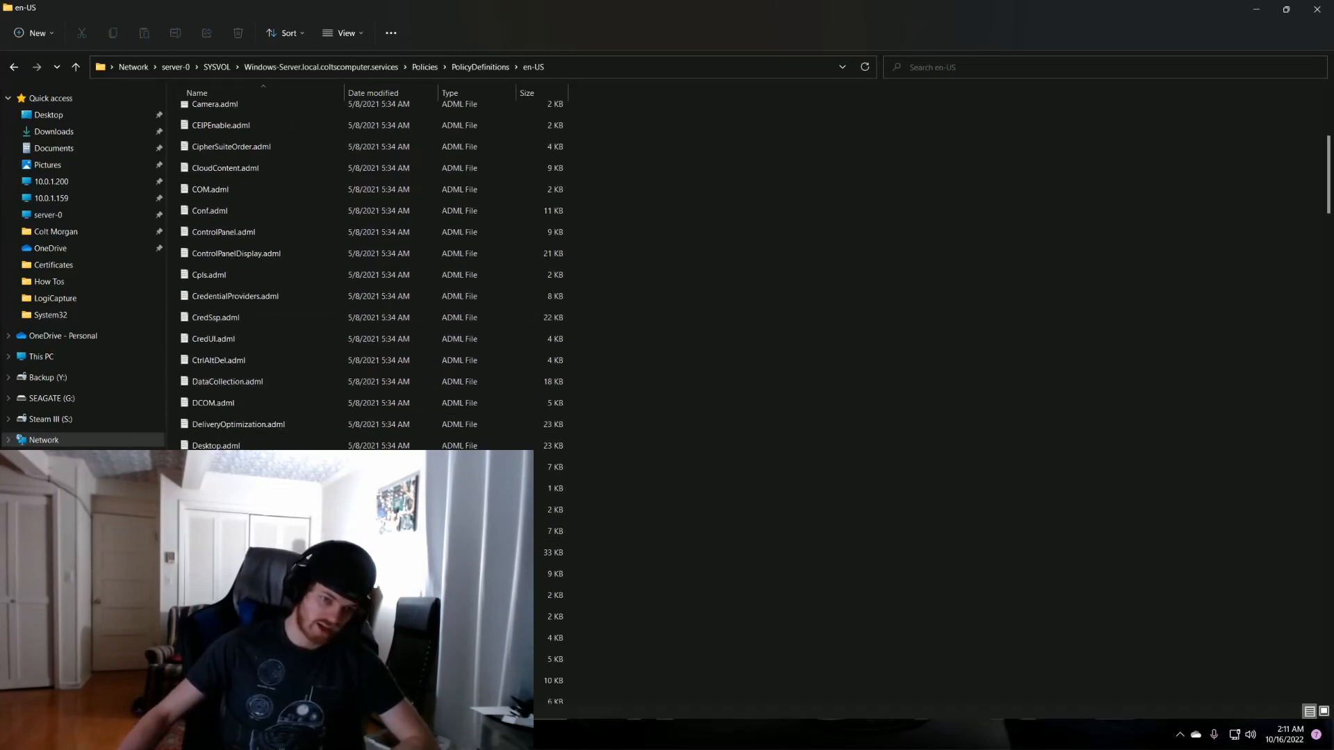
{"action": "scroll", "coordinate": [281, 319], "scroll_direction": "down", "scroll_amount": 2}
{"action": "scroll", "coordinate": [549, 591], "scroll_direction": "down", "scroll_amount": 2}
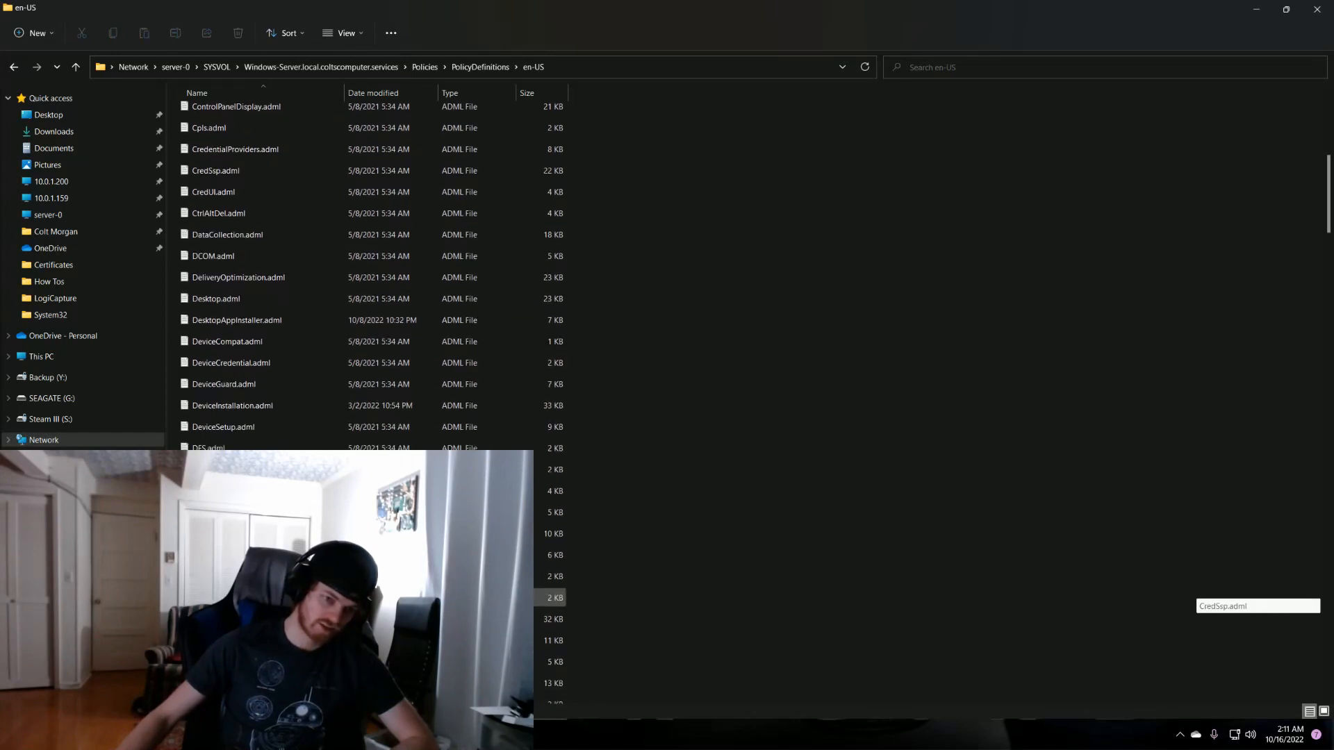
{"action": "left_click", "coordinate": [549, 587]}
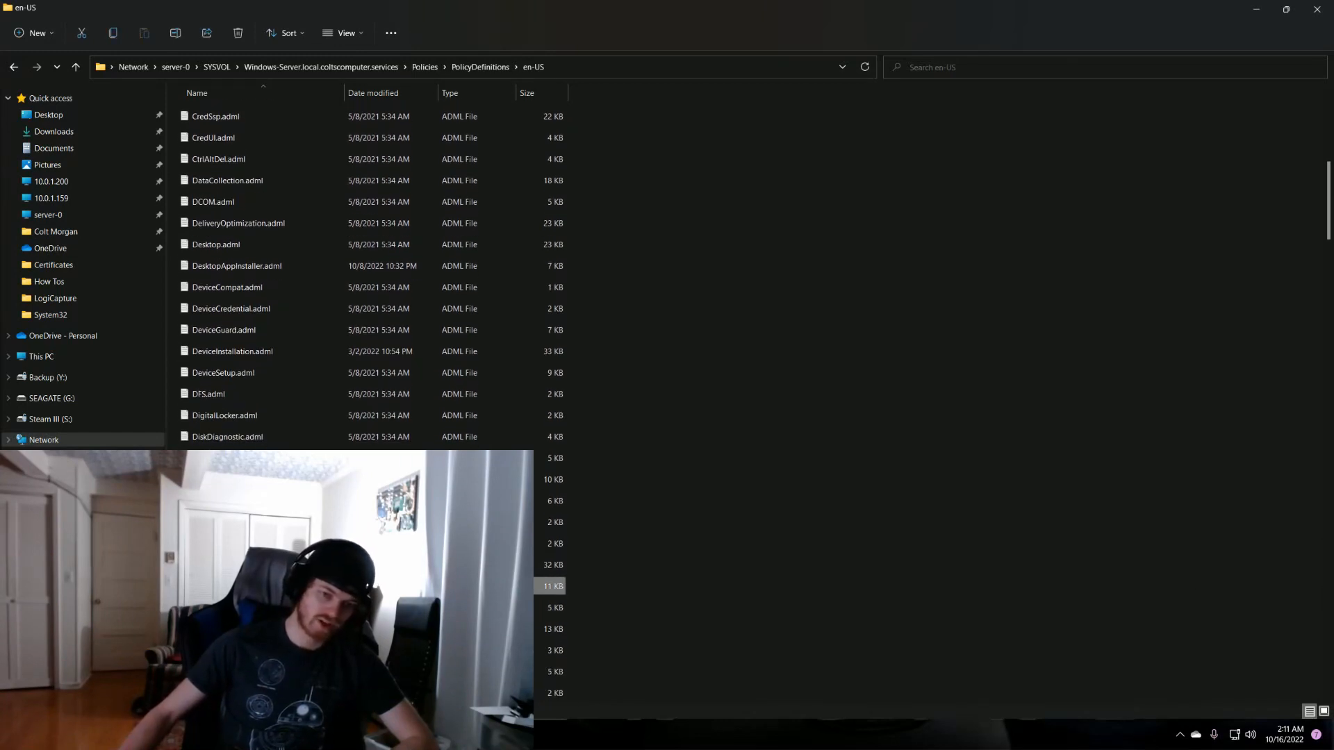
Step: Return to PolicyDefinitions and locate the Duo ADMX template among the files
{"action": "left_click", "coordinate": [11, 69]}
{"action": "scroll", "coordinate": [549, 486], "scroll_direction": "down", "scroll_amount": 5}
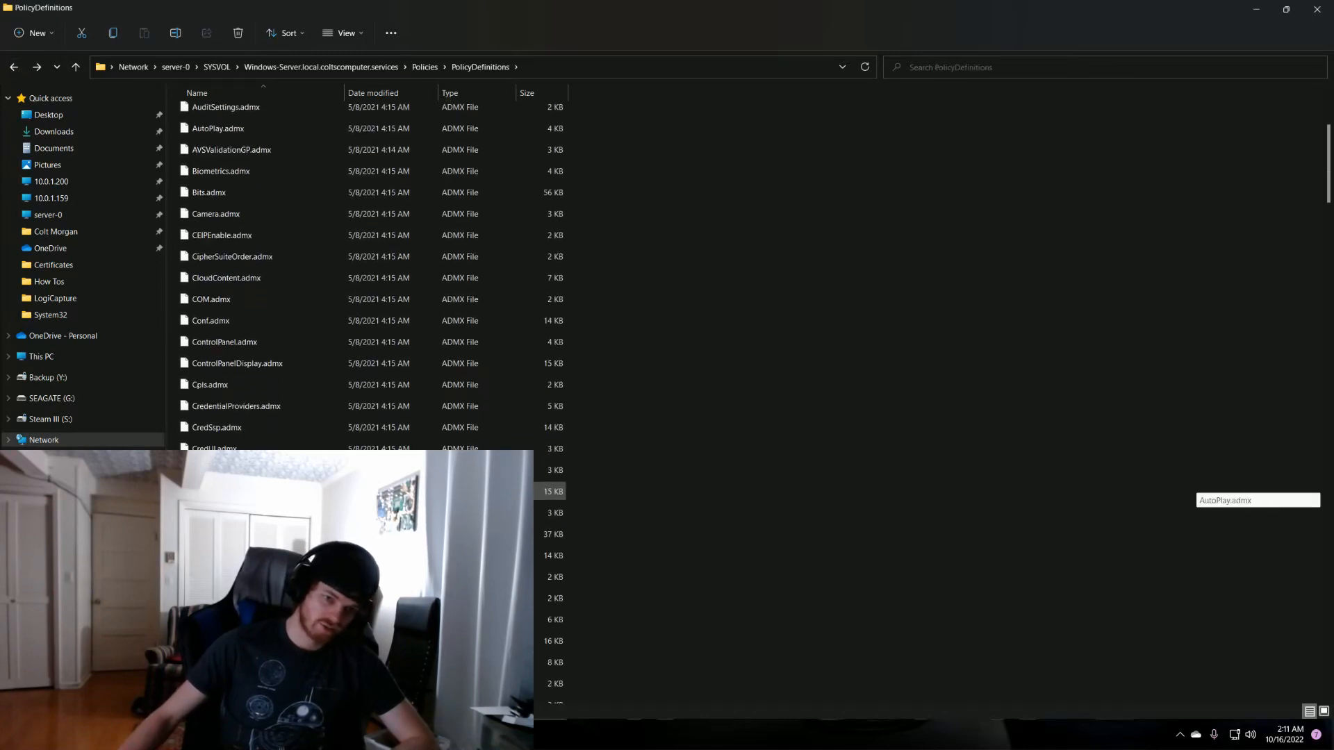
{"action": "scroll", "coordinate": [549, 490], "scroll_direction": "down", "scroll_amount": 3}
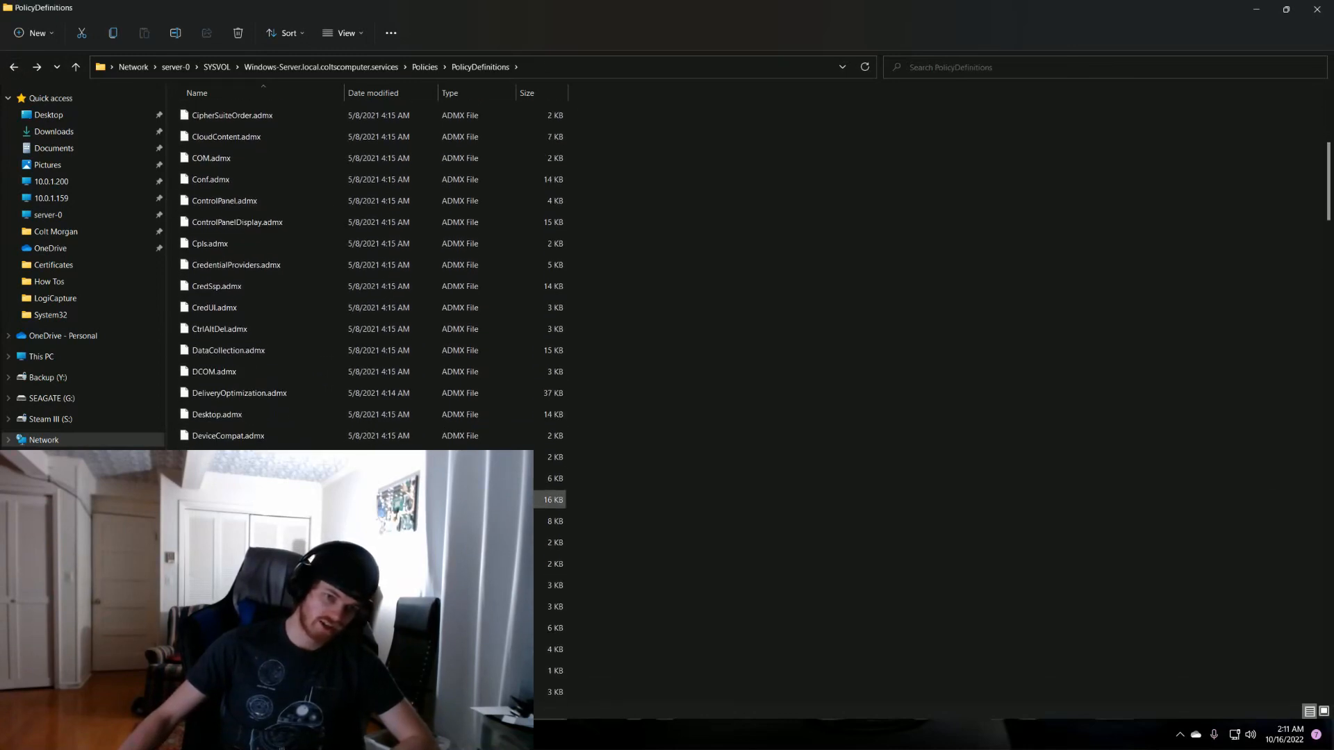
{"action": "scroll", "coordinate": [549, 640], "scroll_direction": "down", "scroll_amount": 1}
{"action": "scroll", "coordinate": [549, 640], "scroll_direction": "down", "scroll_amount": 1}
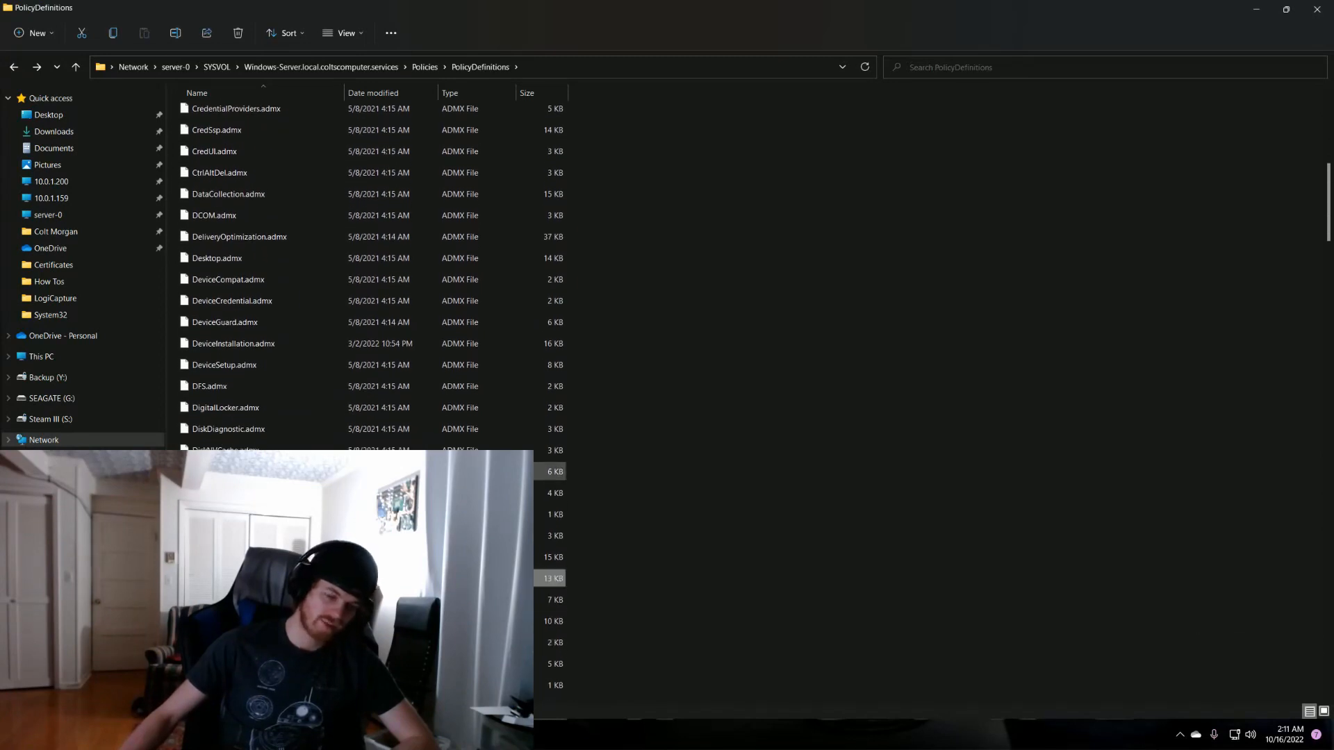
Step: Return to SYSVOL and try to delete the Duo settings spreadsheet, the DuoWindowsLogon ADML and ADMX files and both MSI installers
{"action": "left_click", "coordinate": [14, 67]}
{"action": "left_click", "coordinate": [13, 67]}
{"action": "left_click", "coordinate": [13, 68]}
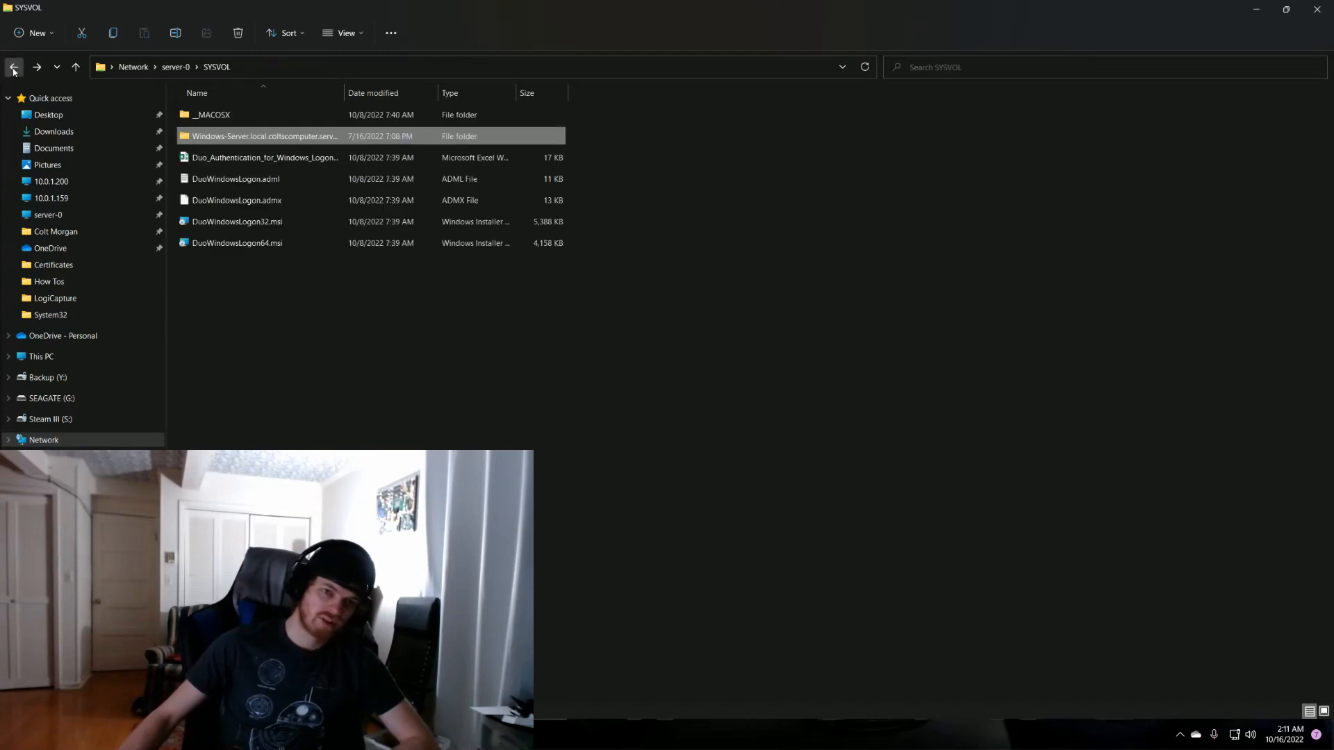
{"action": "left_click", "coordinate": [263, 244]}
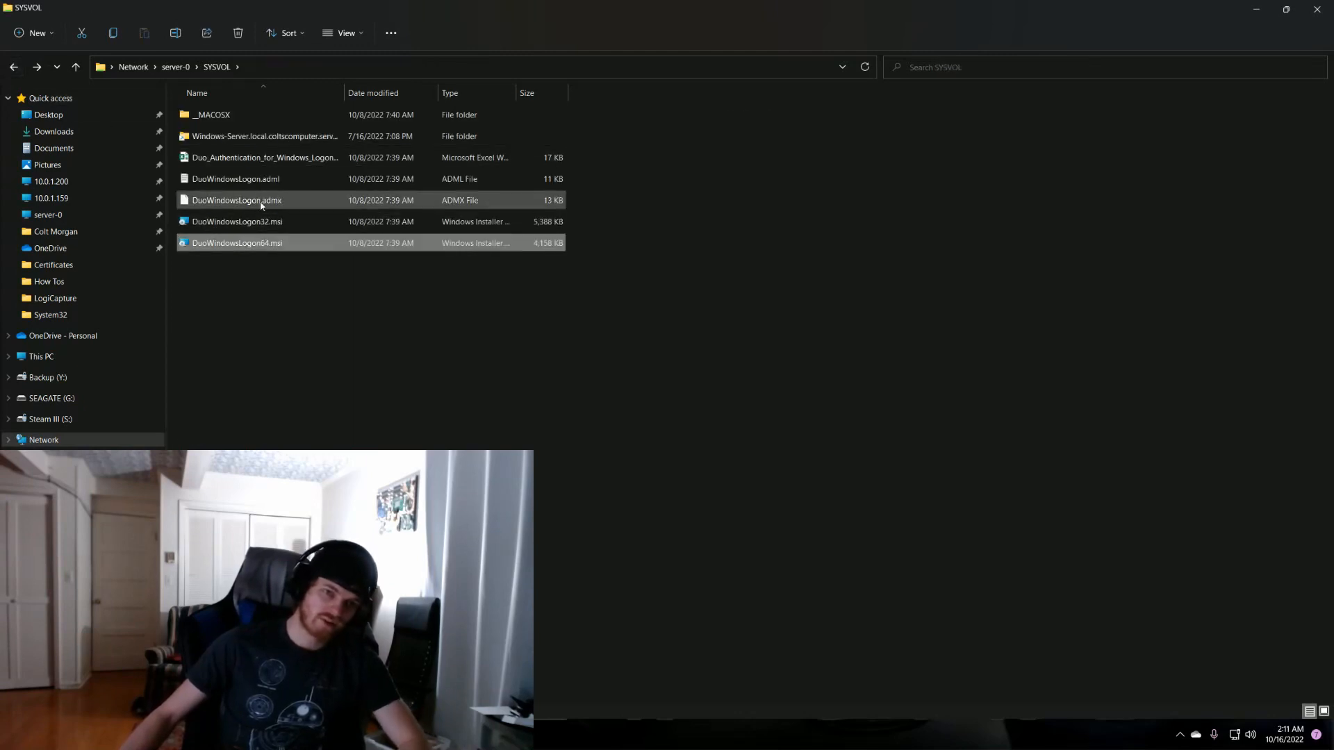
{"action": "left_click", "coordinate": [245, 160], "text": "shift"}
{"action": "key", "text": "Delete"}
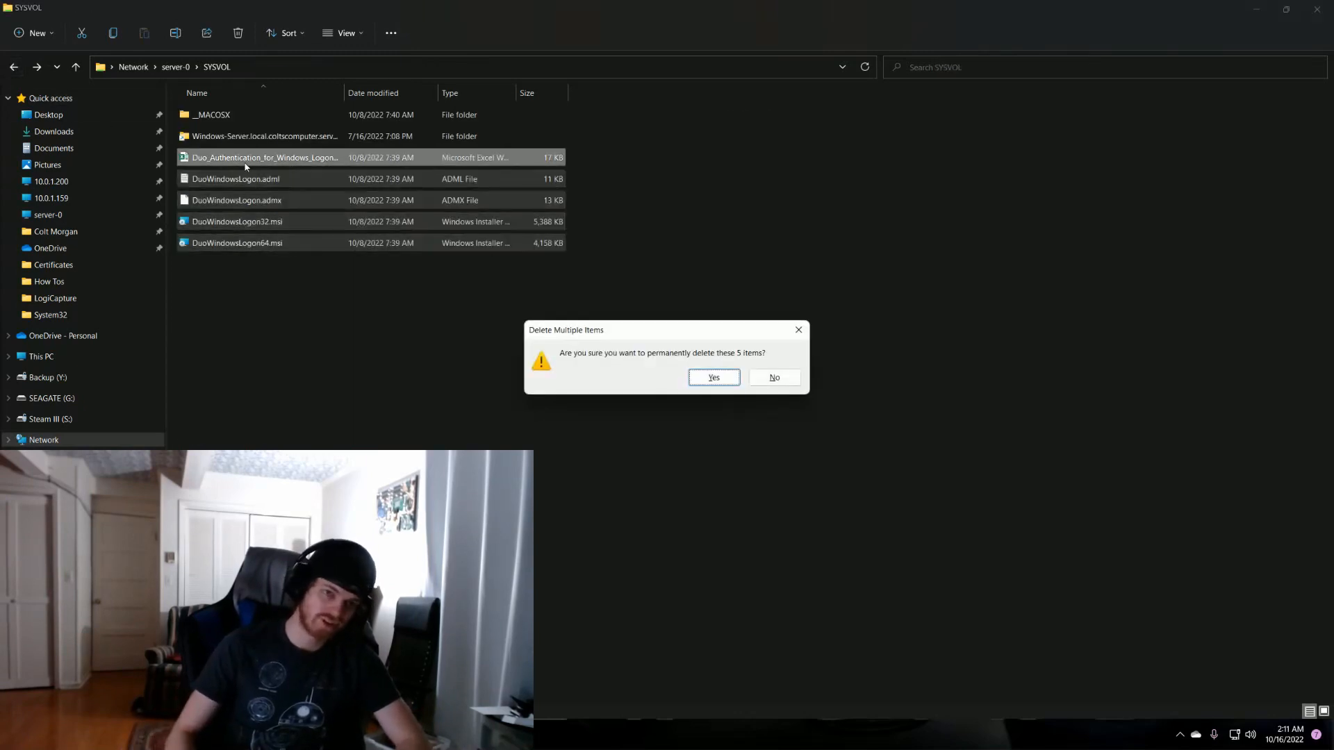
{"action": "key", "text": "Return"}
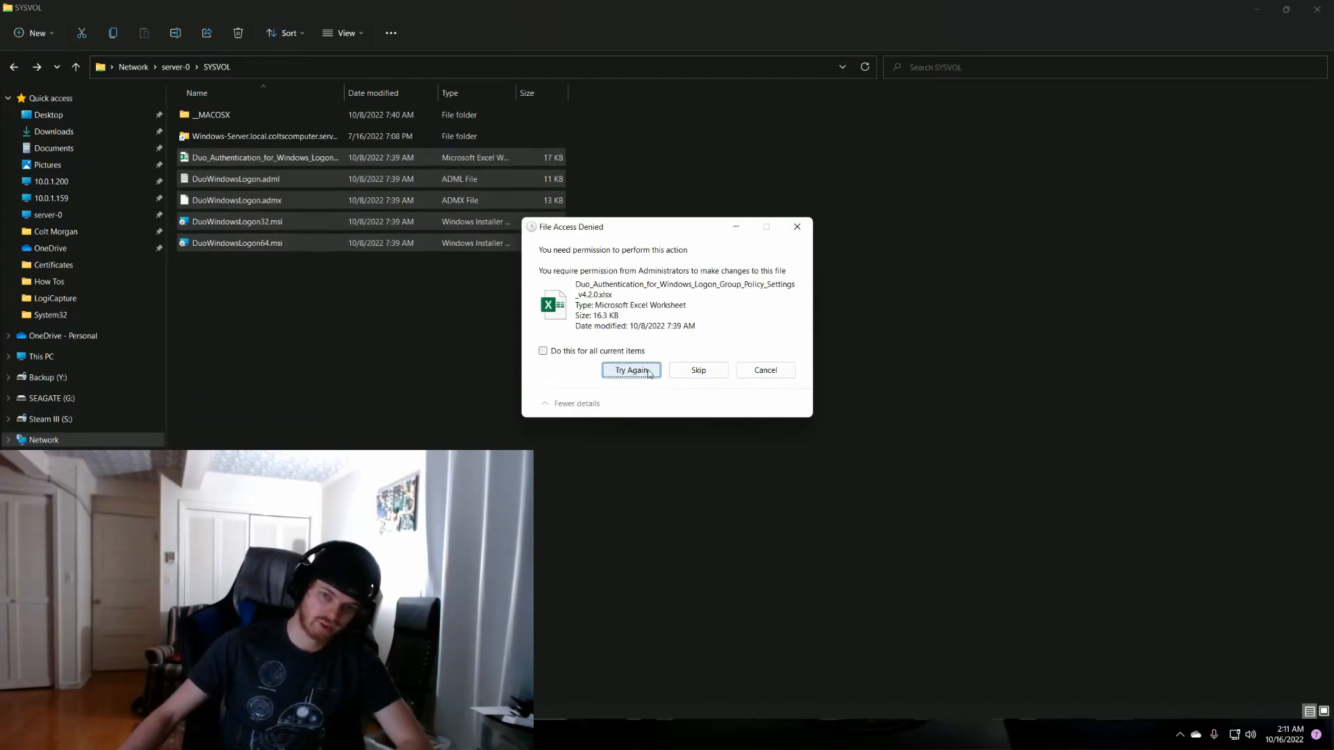
{"action": "left_click", "coordinate": [612, 351]}
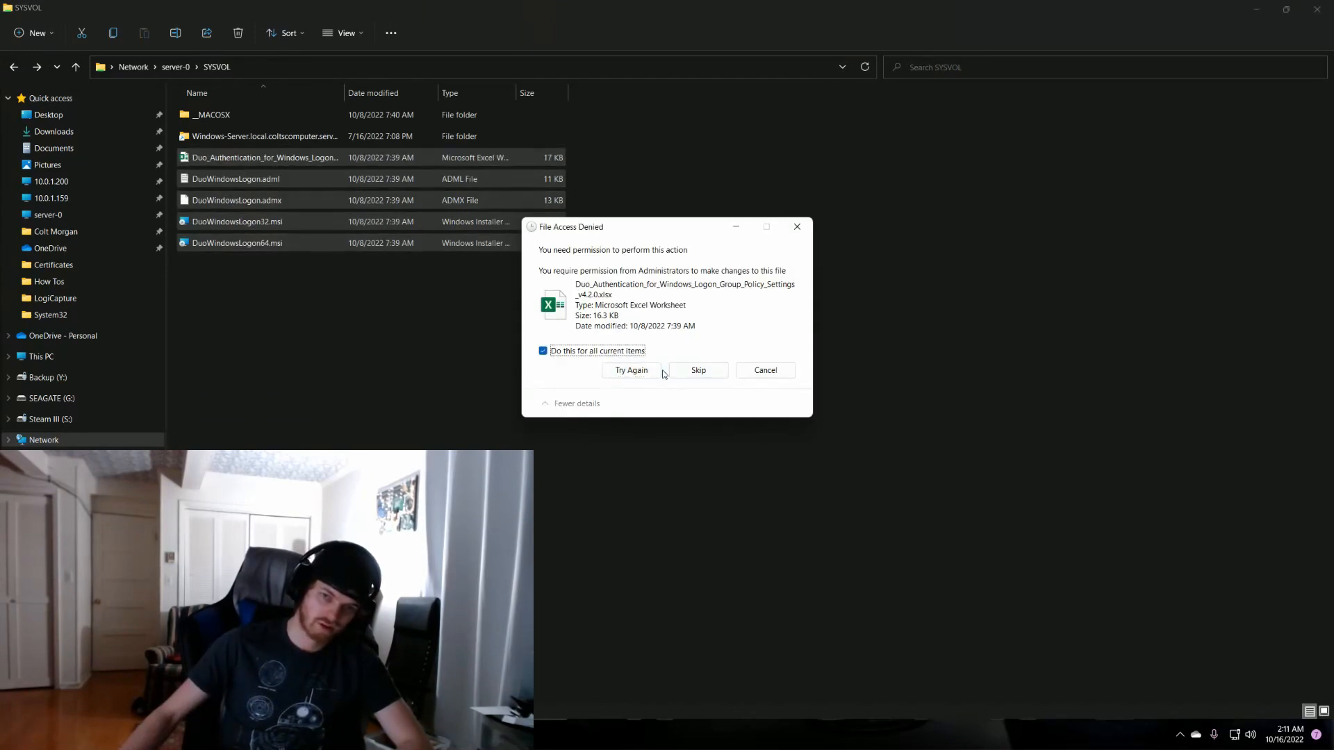
{"action": "left_click", "coordinate": [632, 370]}
{"action": "left_click", "coordinate": [695, 370]}
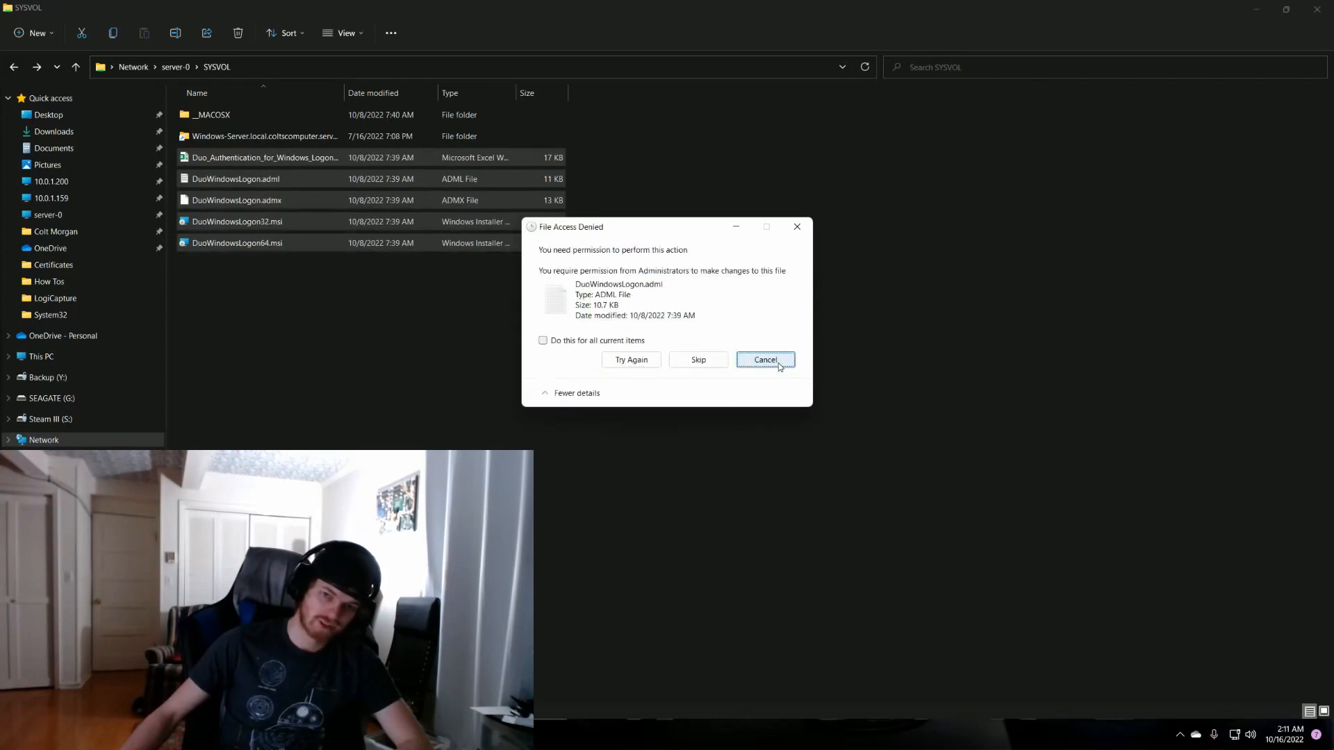
{"action": "left_click", "coordinate": [765, 359]}
Step: Leave SYSVOL and return to the list of shares on server-0
{"action": "left_click", "coordinate": [264, 116]}
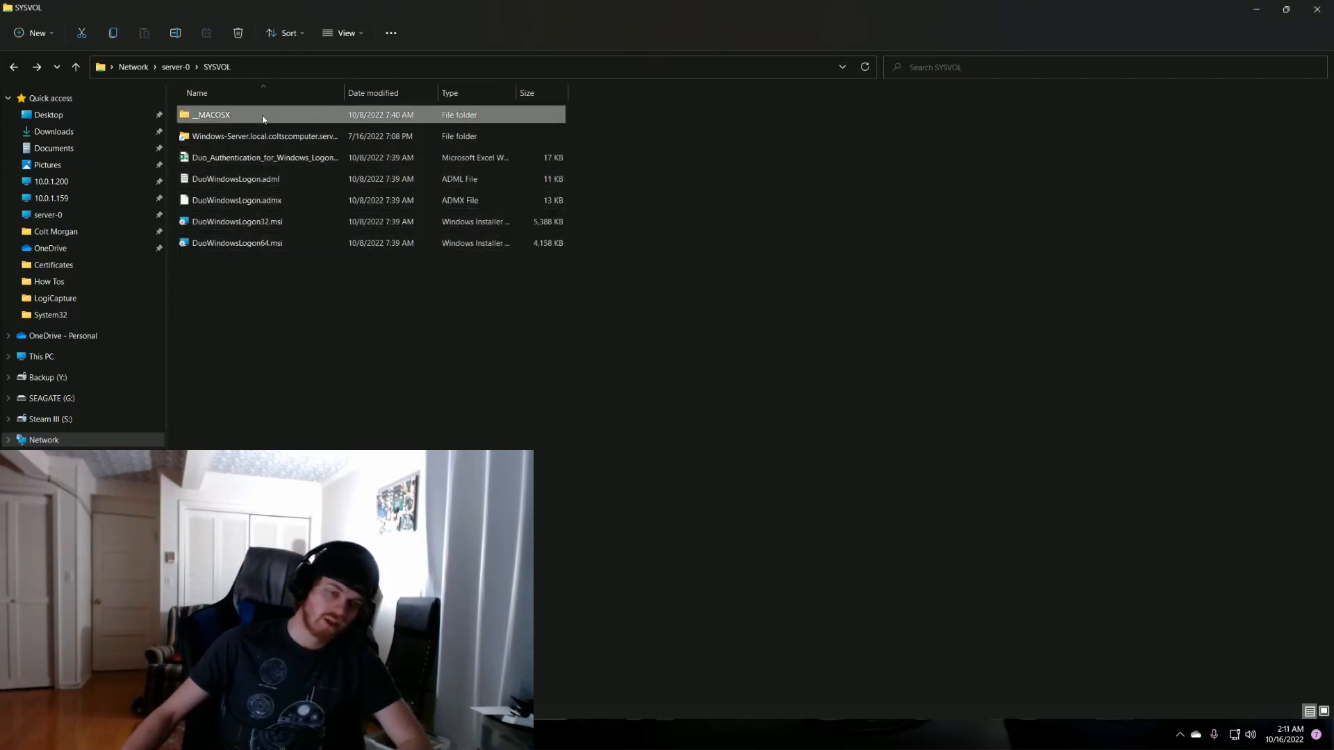
{"action": "left_click", "coordinate": [15, 67]}
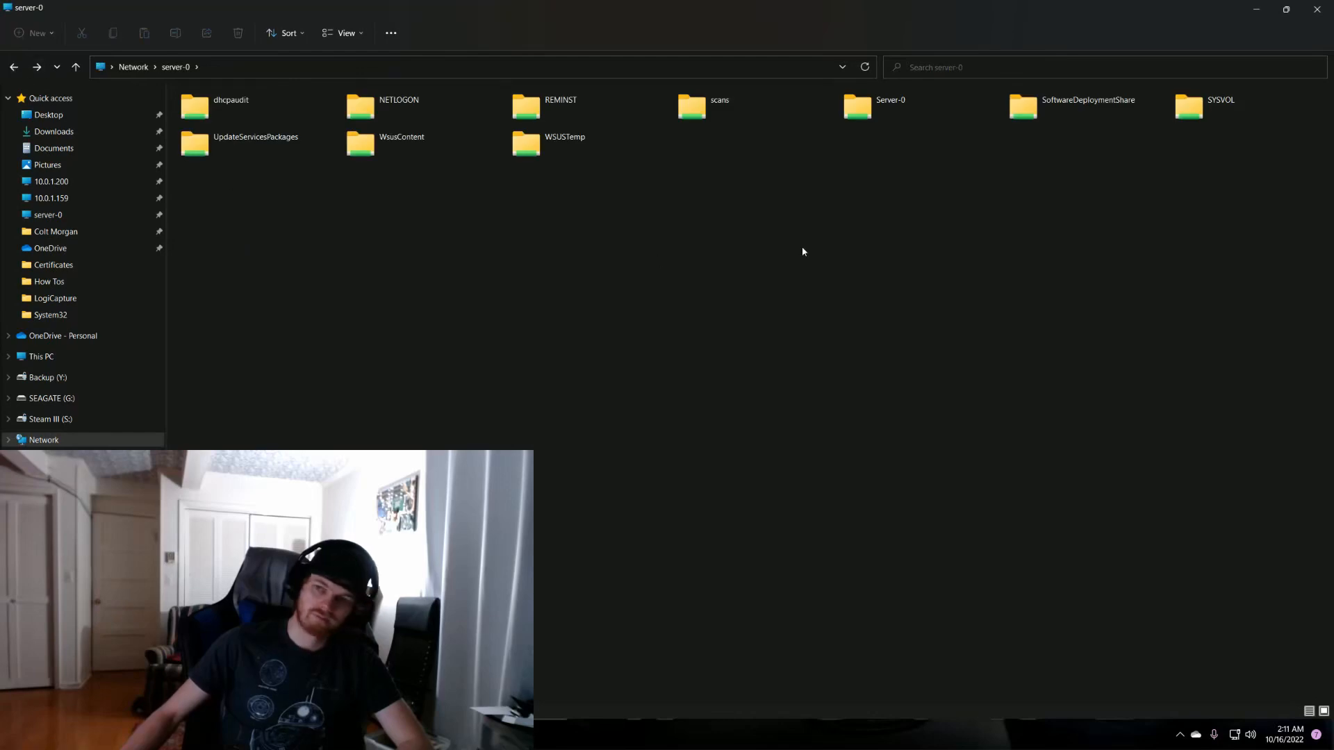
Step: Look through the Duo MSI installers in SoftwareDeploymentShare, return to the server's shares and close File Explorer
{"action": "left_click", "coordinate": [1070, 112]}
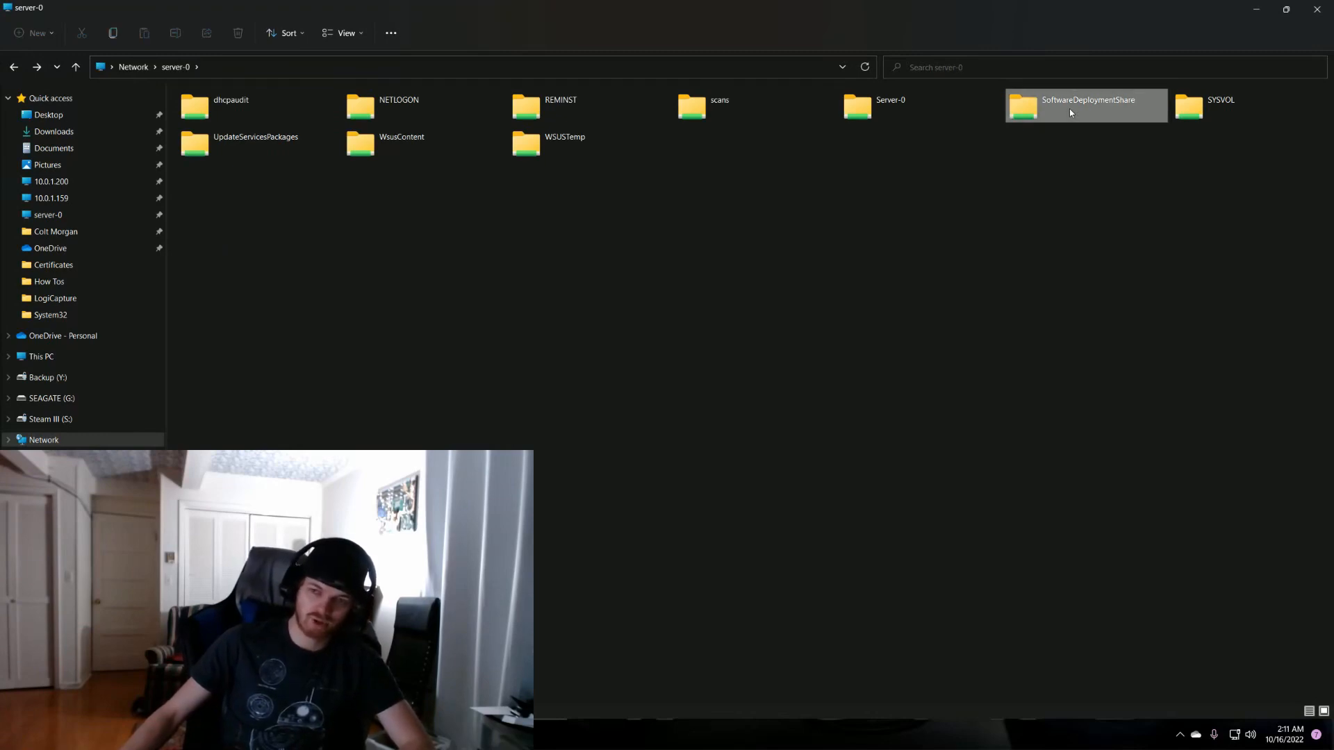
{"action": "double_click", "coordinate": [1070, 110]}
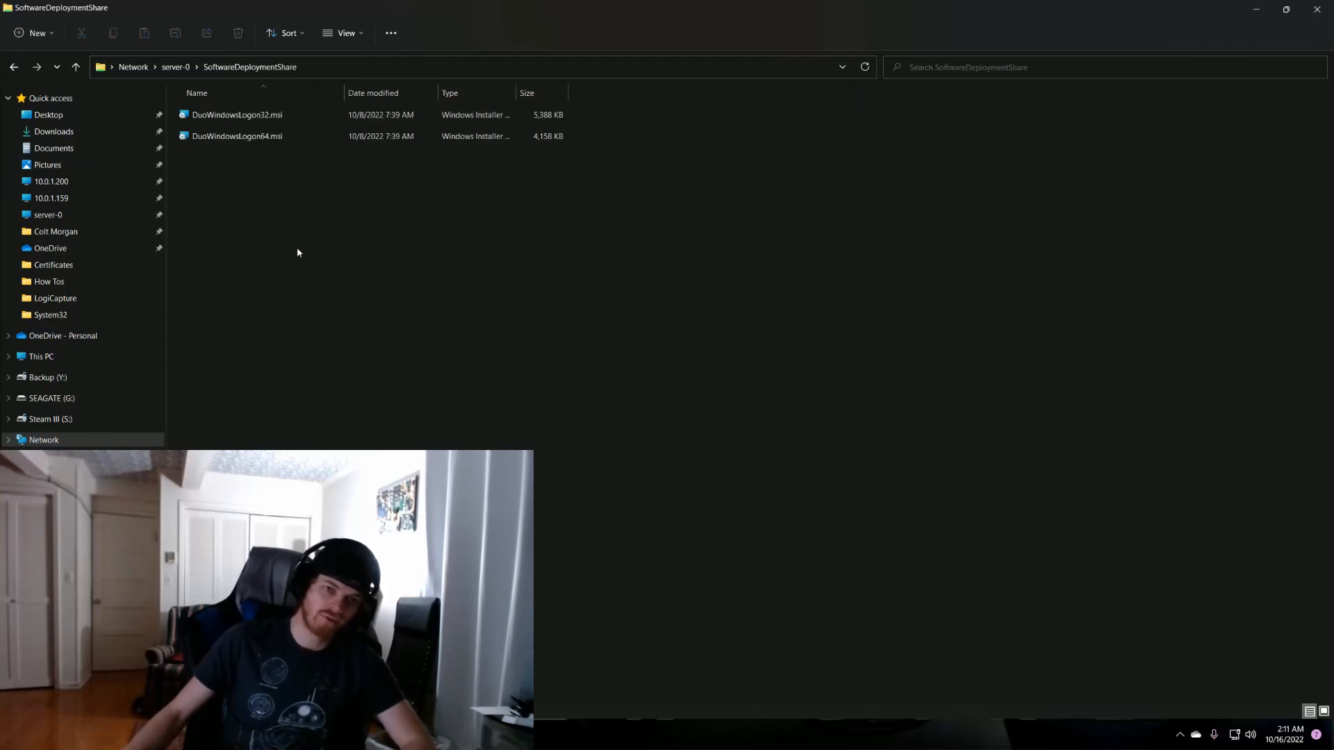
{"action": "left_click", "coordinate": [78, 68]}
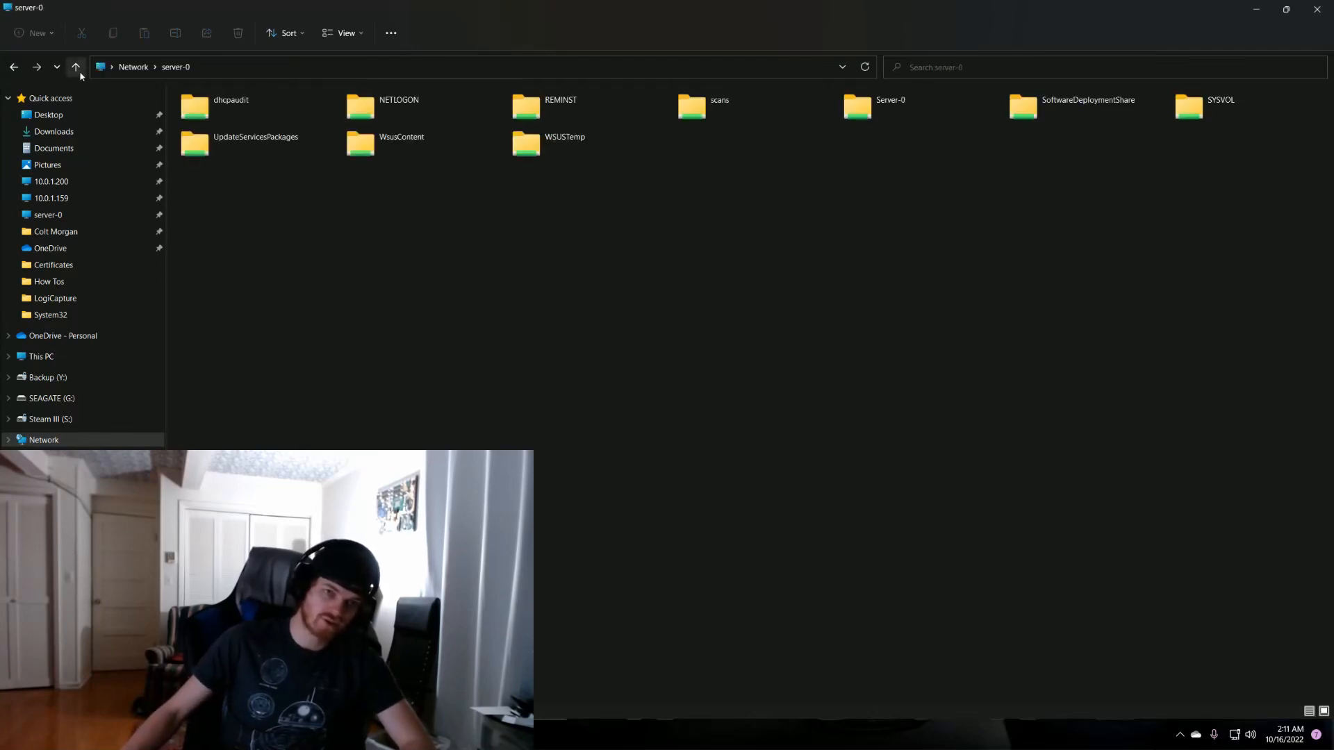
{"action": "left_click", "coordinate": [1318, 10]}
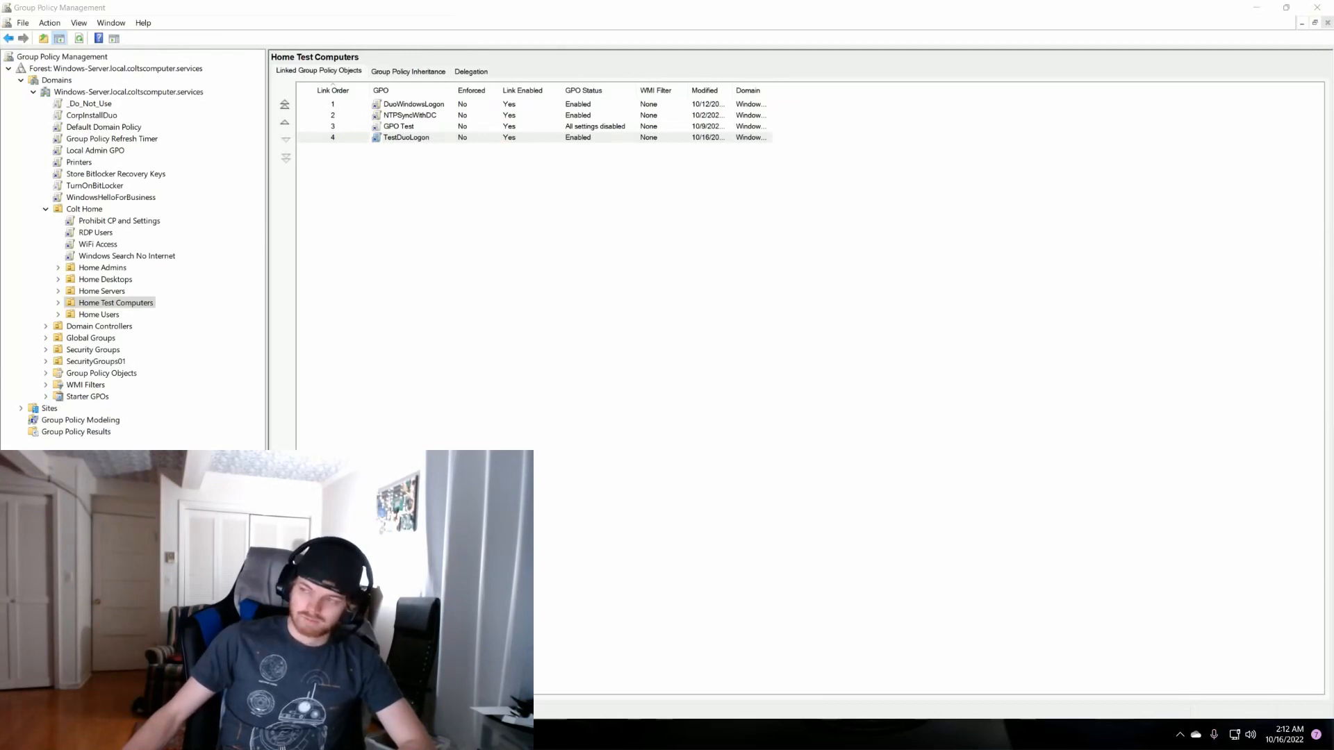
Step: Open the TestDuoLogon GPO for editing and go to Duo Authentication for Windows Logon under Computer Configuration's Administrative Templates
{"action": "right_click", "coordinate": [431, 141]}
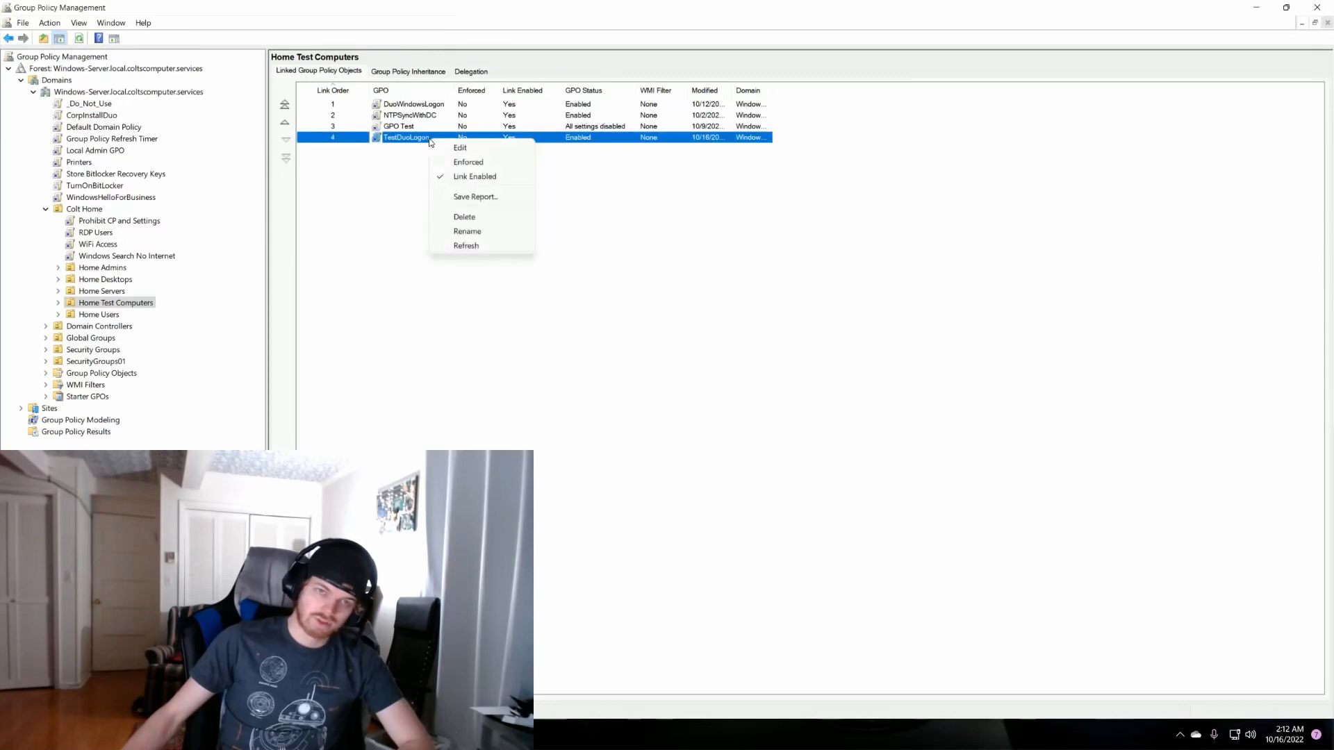
{"action": "left_click", "coordinate": [459, 147]}
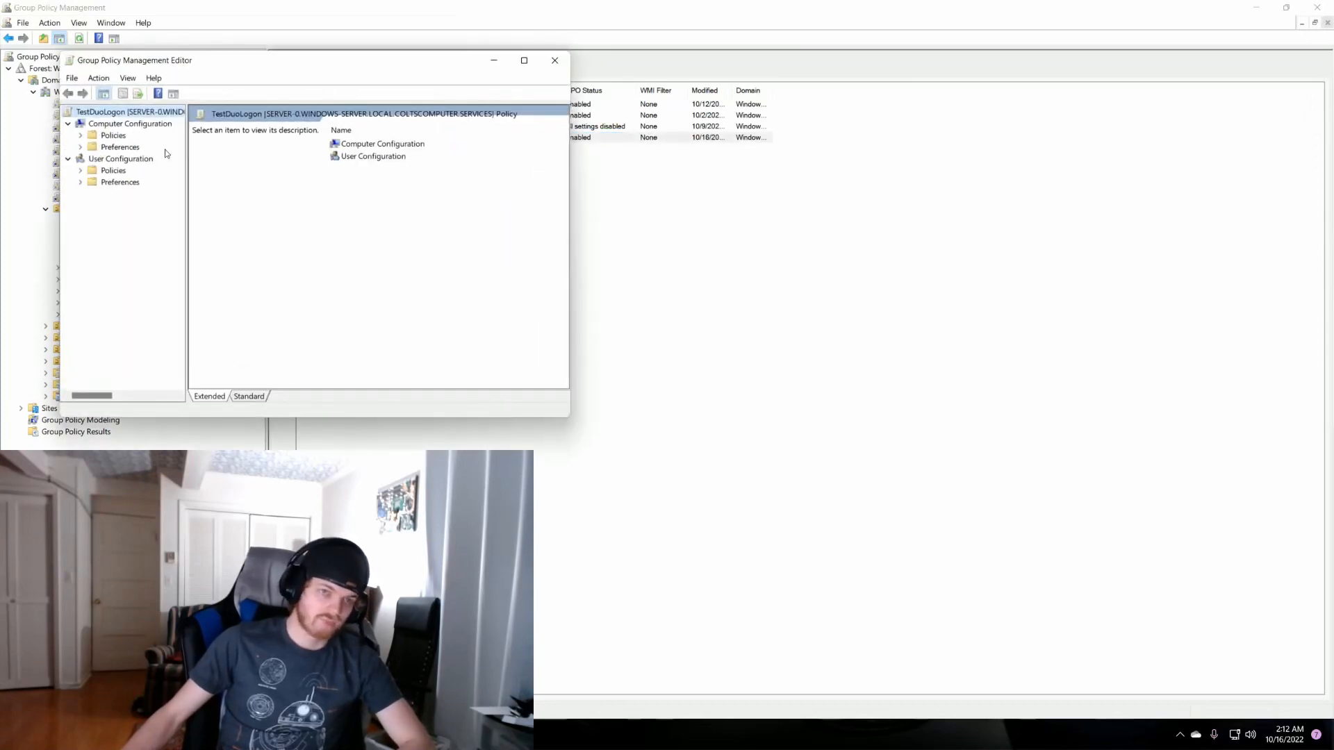
{"action": "left_click", "coordinate": [80, 136]}
{"action": "left_click", "coordinate": [92, 171]}
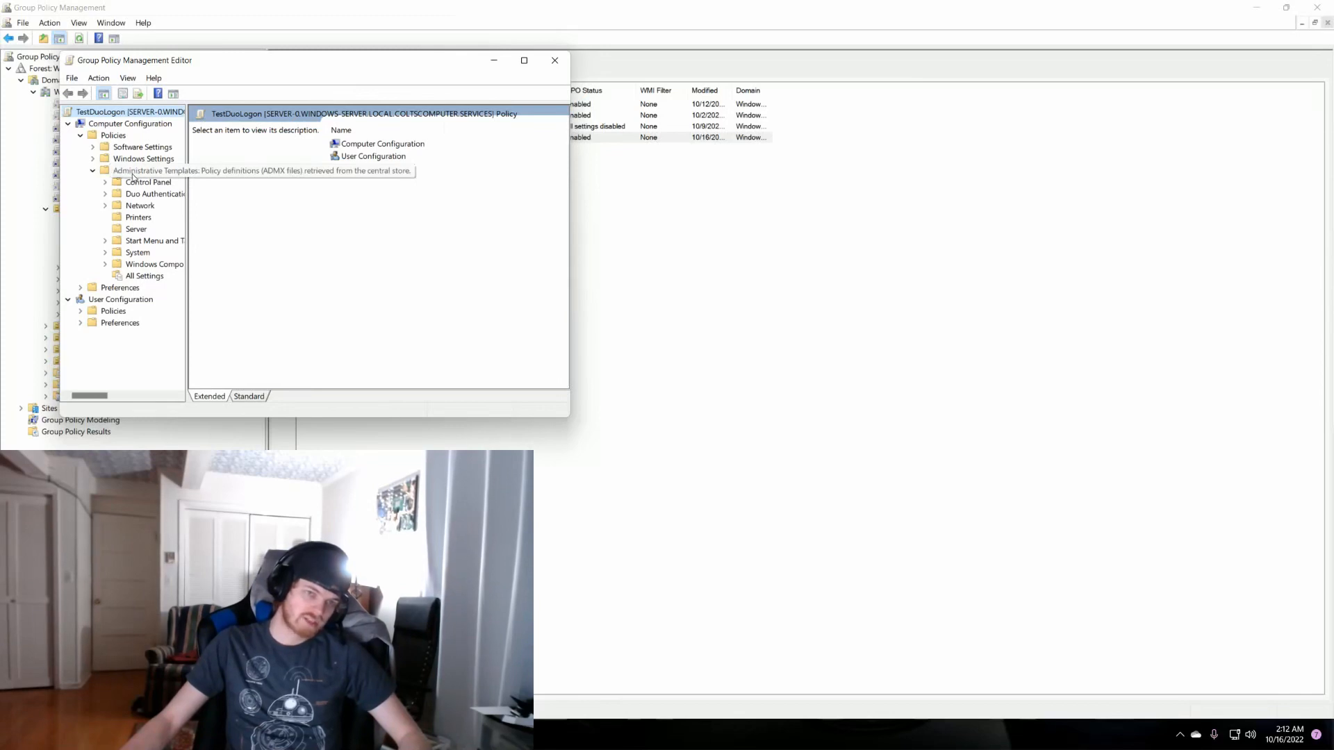
{"action": "left_click", "coordinate": [150, 194]}
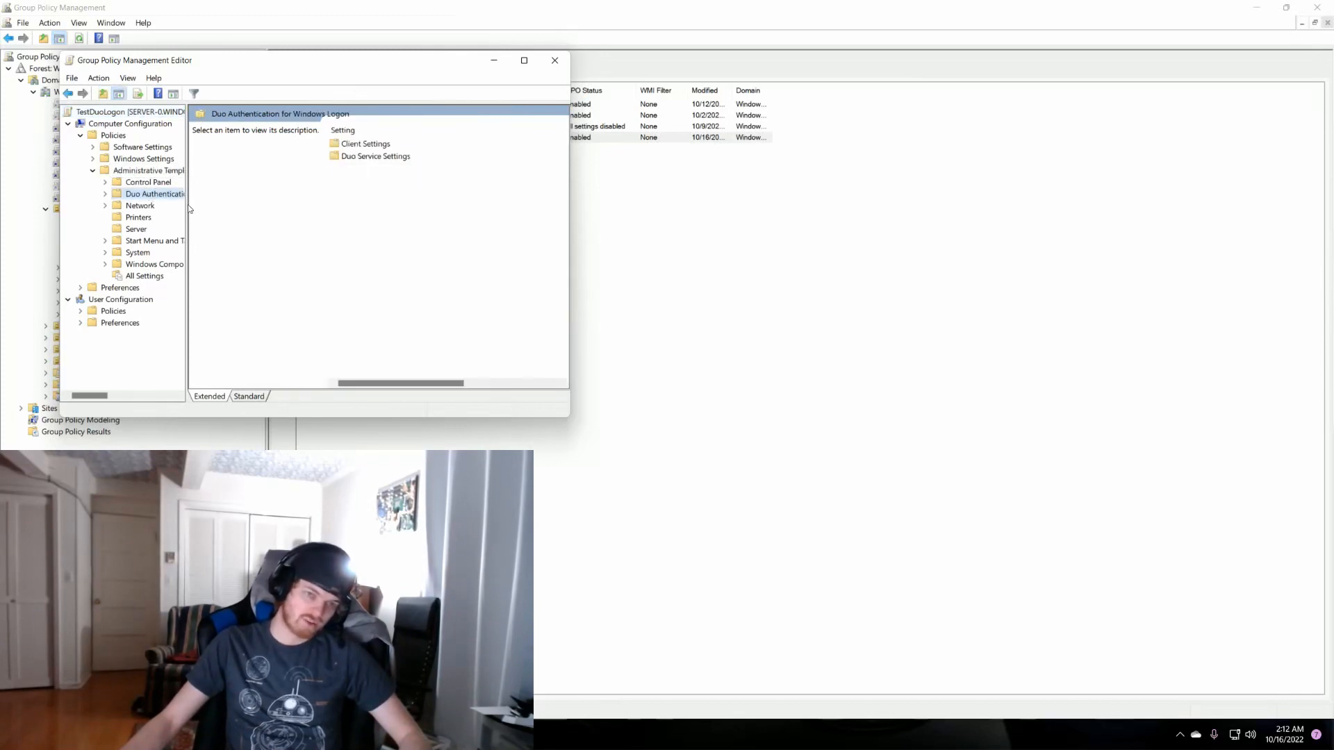
Step: Widen the policy tree and enlarge the Group Policy Management Editor so the full setting names and states fit
{"action": "left_click_drag", "start_coordinate": [189, 209], "coordinate": [286, 209]}
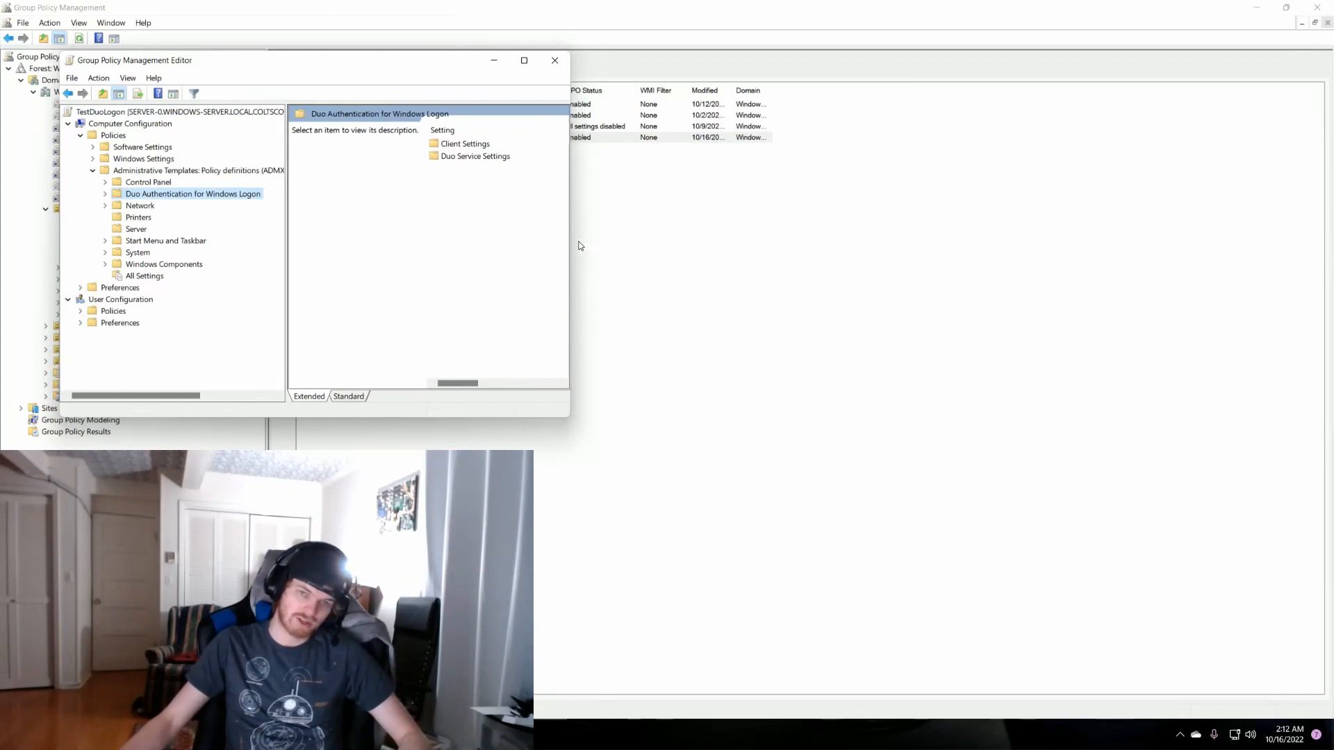
{"action": "left_click_drag", "start_coordinate": [570, 244], "coordinate": [1009, 251]}
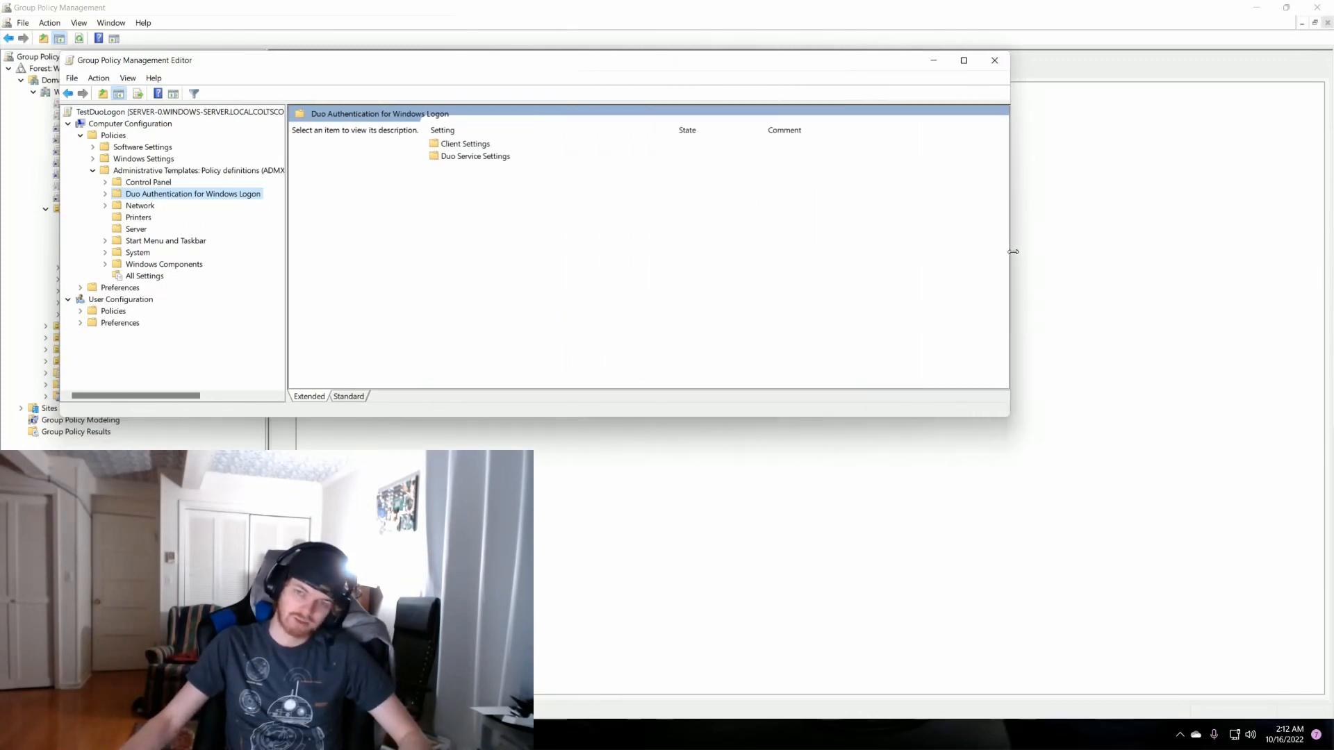
{"action": "left_click_drag", "start_coordinate": [902, 419], "coordinate": [896, 557]}
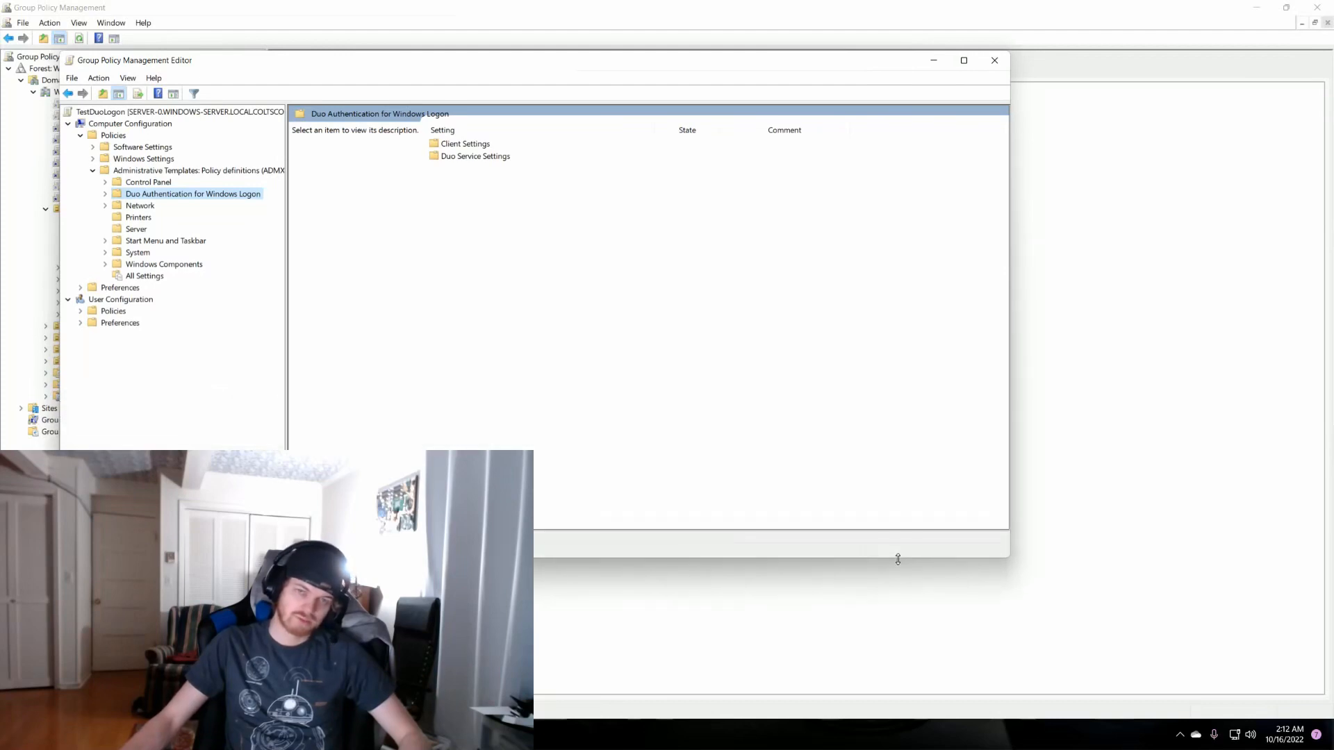
{"action": "left_click_drag", "start_coordinate": [522, 64], "coordinate": [501, 64]}
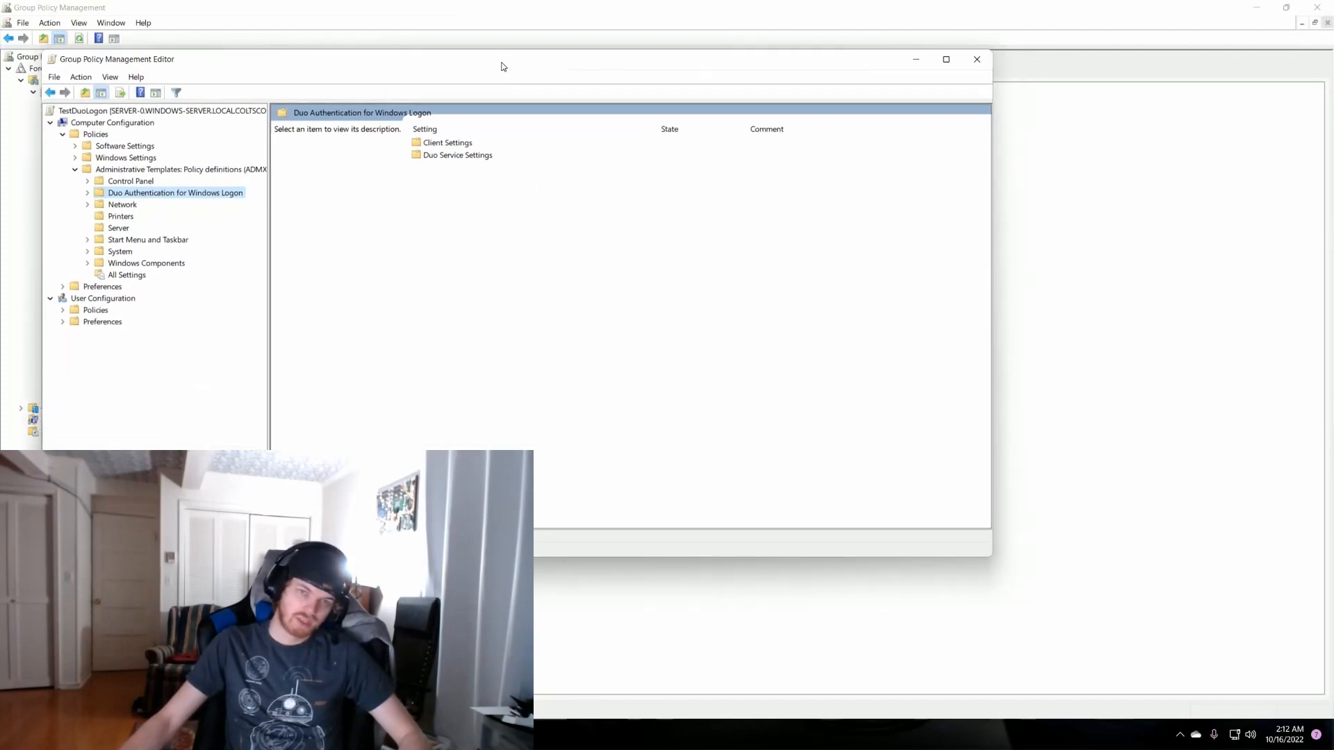
Step: Set the Client: Enable Auto Push policy in Duo's Client Settings to Enabled
{"action": "double_click", "coordinate": [456, 144]}
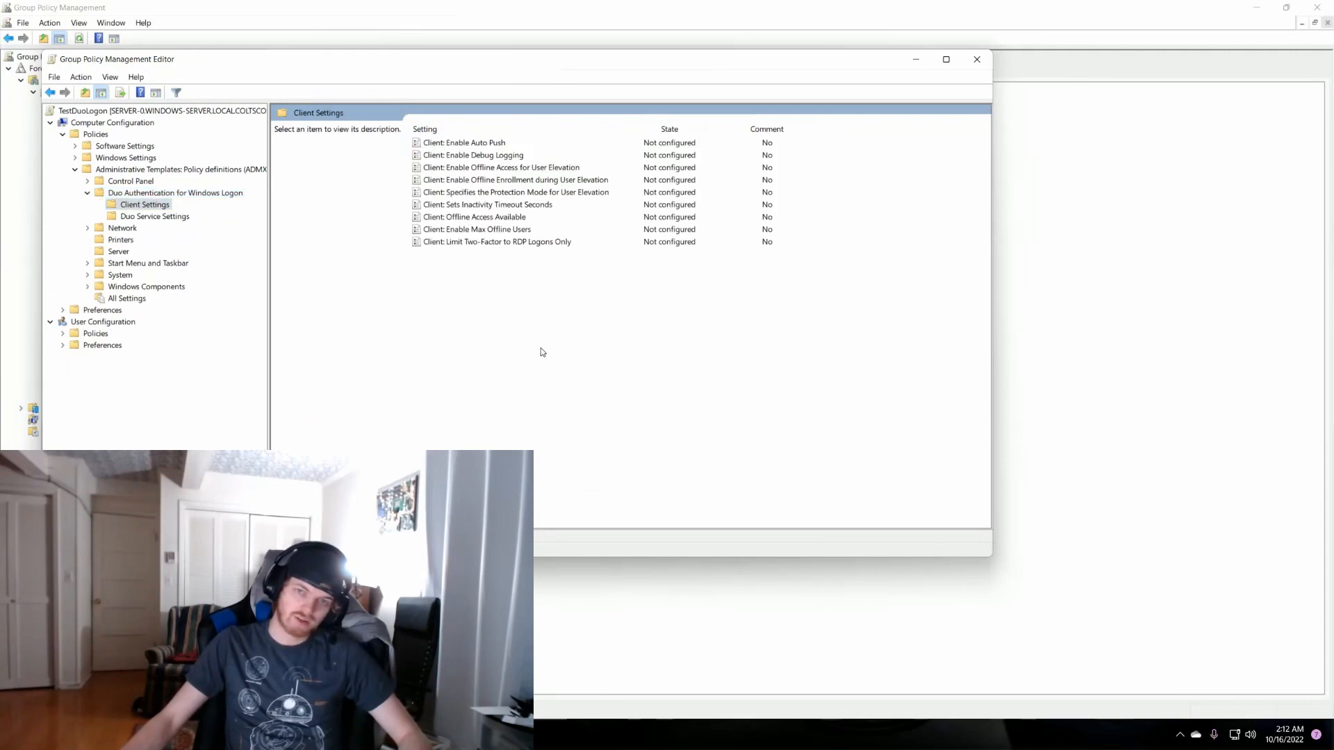
{"action": "left_click", "coordinate": [469, 145]}
{"action": "right_click", "coordinate": [469, 144]}
{"action": "left_click", "coordinate": [488, 150]}
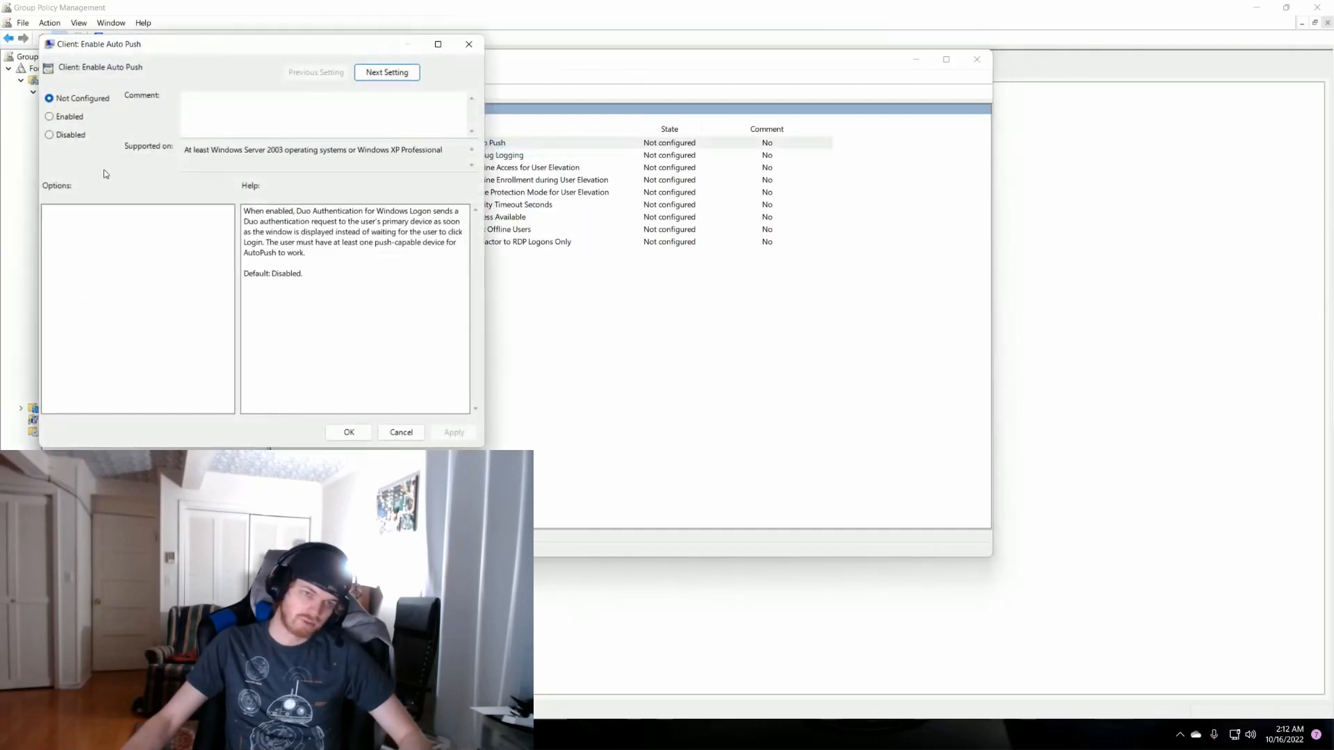
{"action": "left_click", "coordinate": [68, 117]}
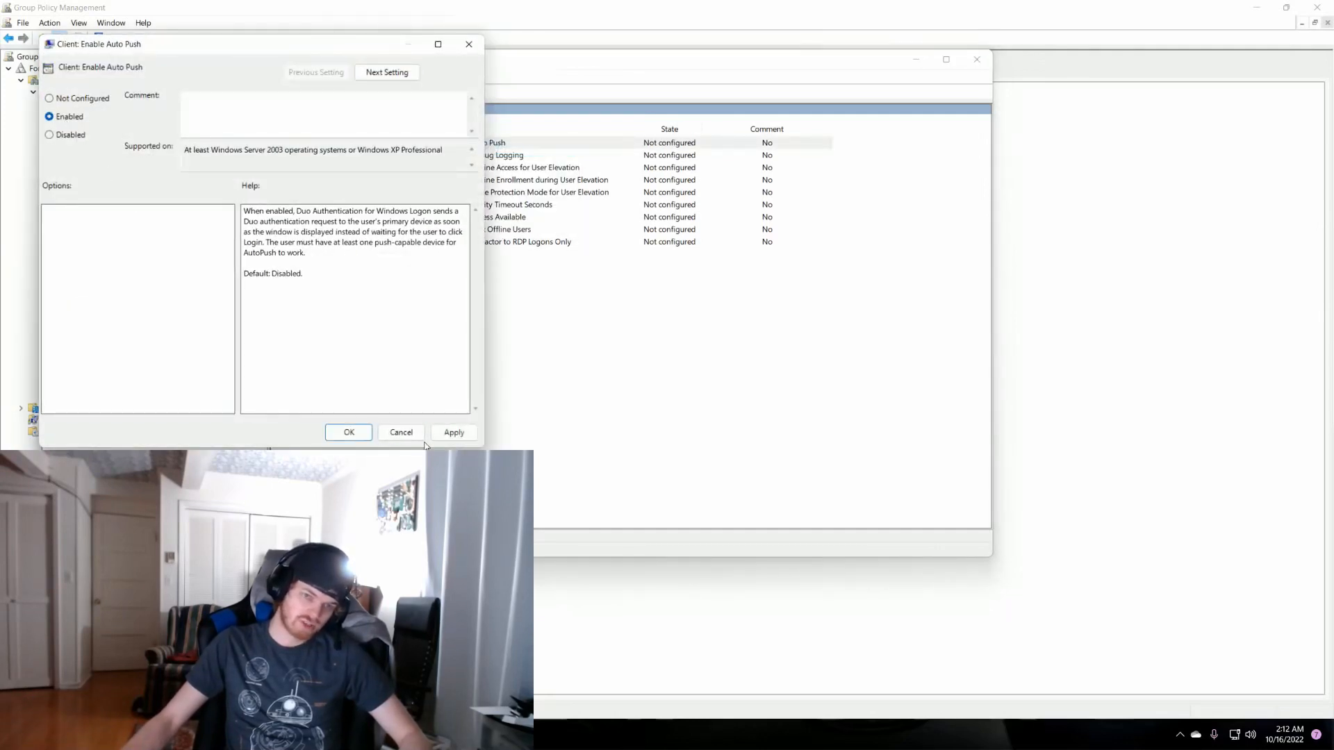
{"action": "left_click", "coordinate": [349, 433]}
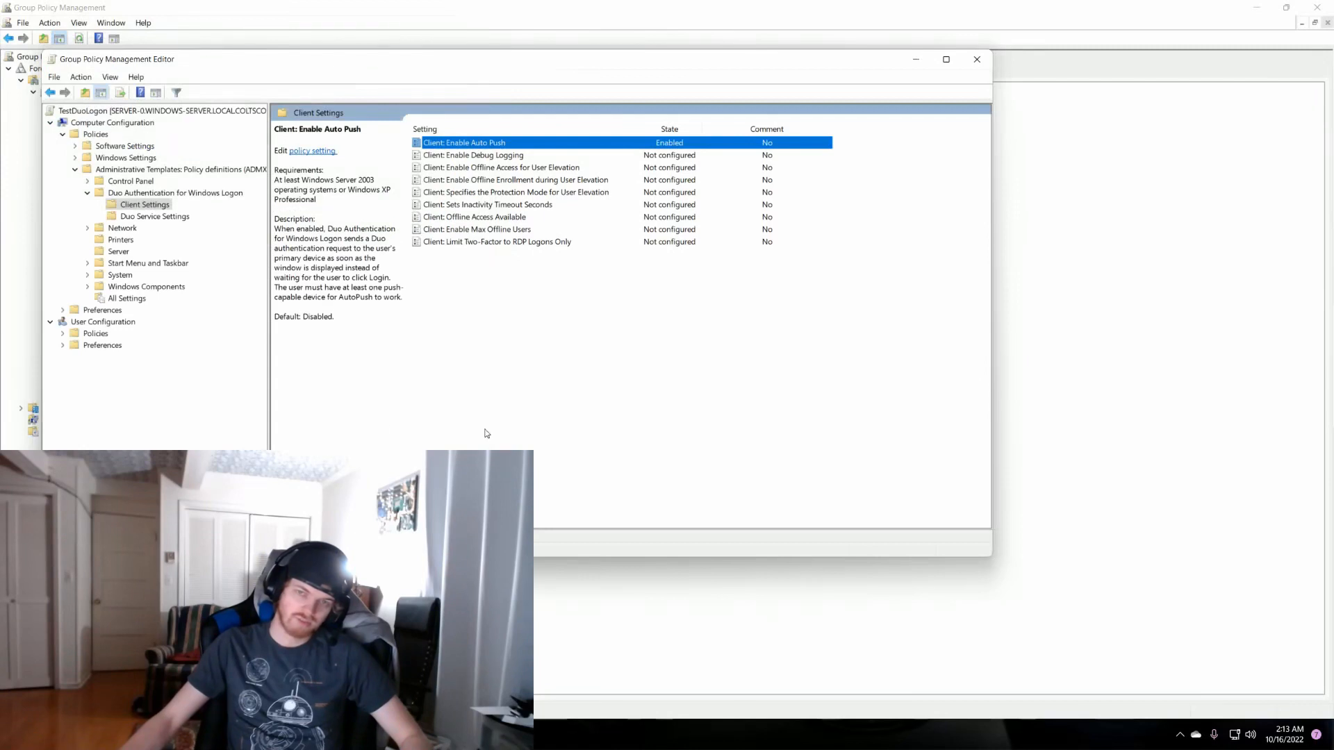
{"action": "left_click", "coordinate": [587, 313]}
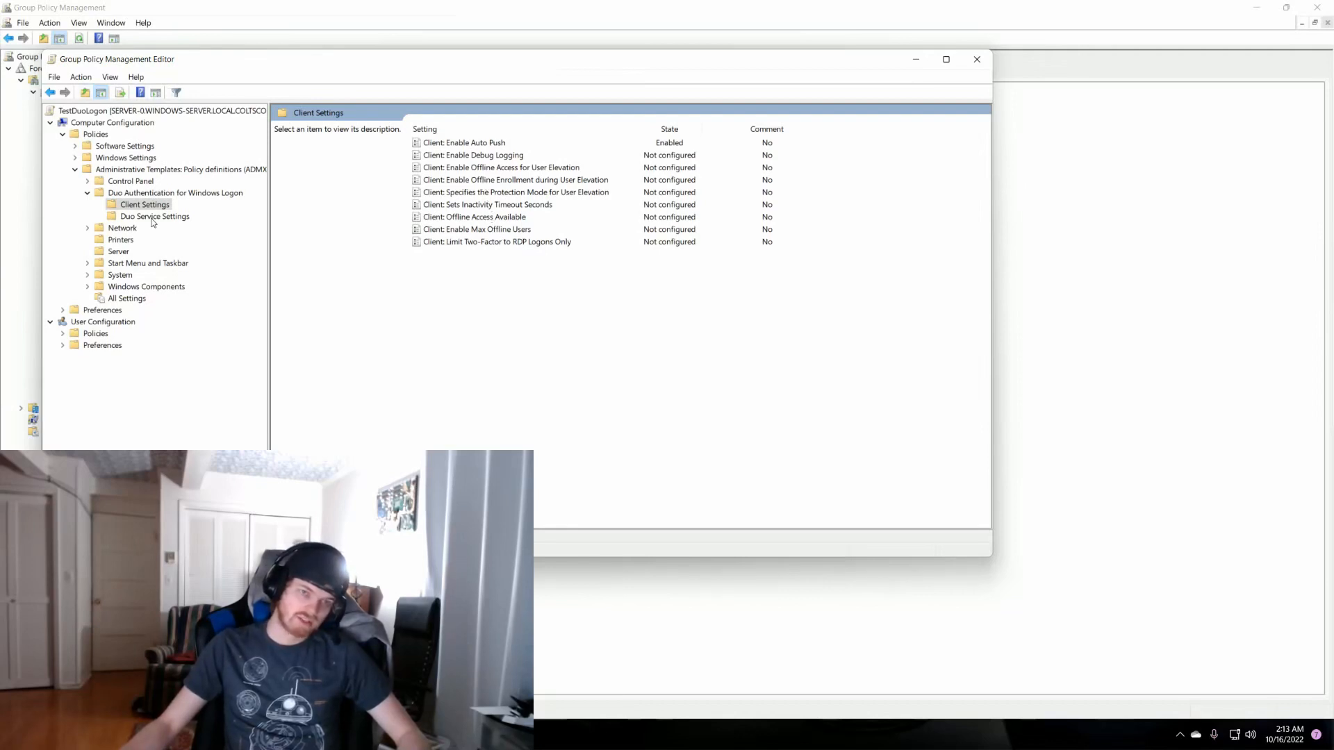
Step: Open Duo Service Settings and review the descriptions of the Duo API Hostname, Integration Key and Secret Key policies
{"action": "left_click", "coordinate": [50, 92]}
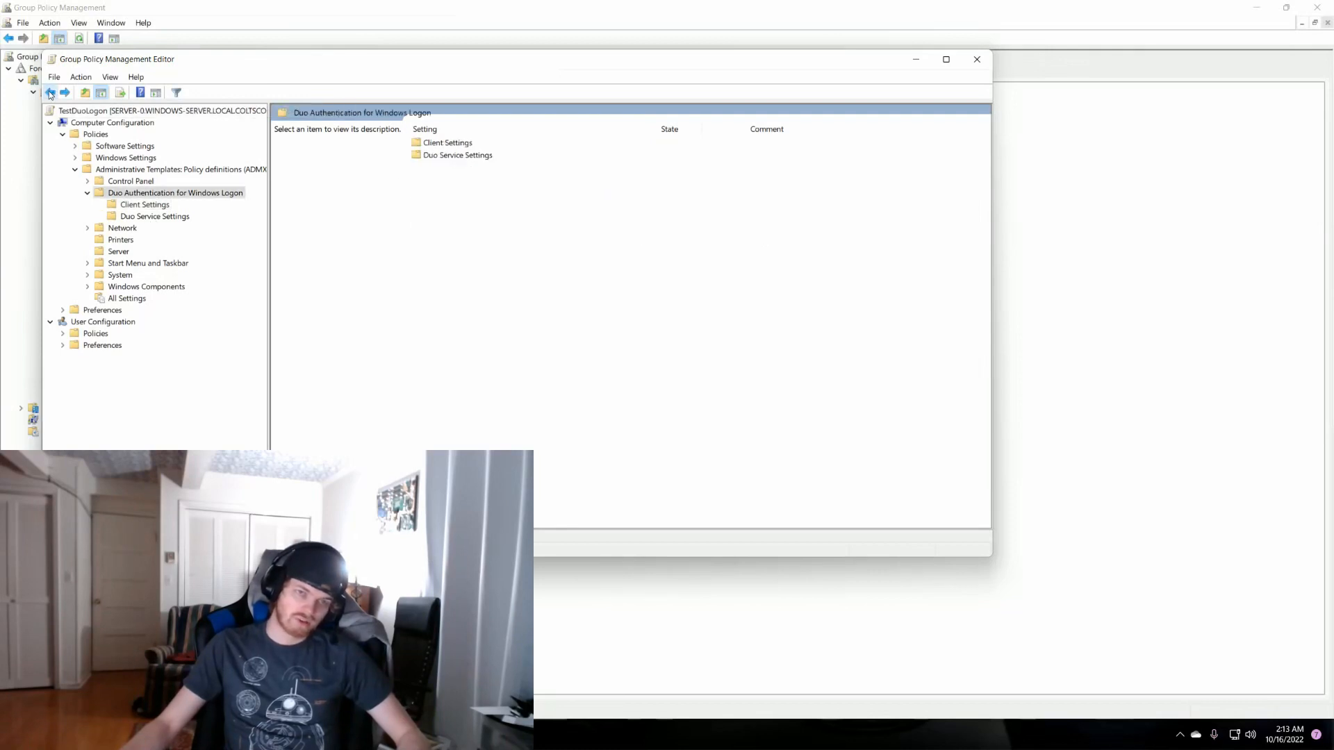
{"action": "double_click", "coordinate": [455, 156]}
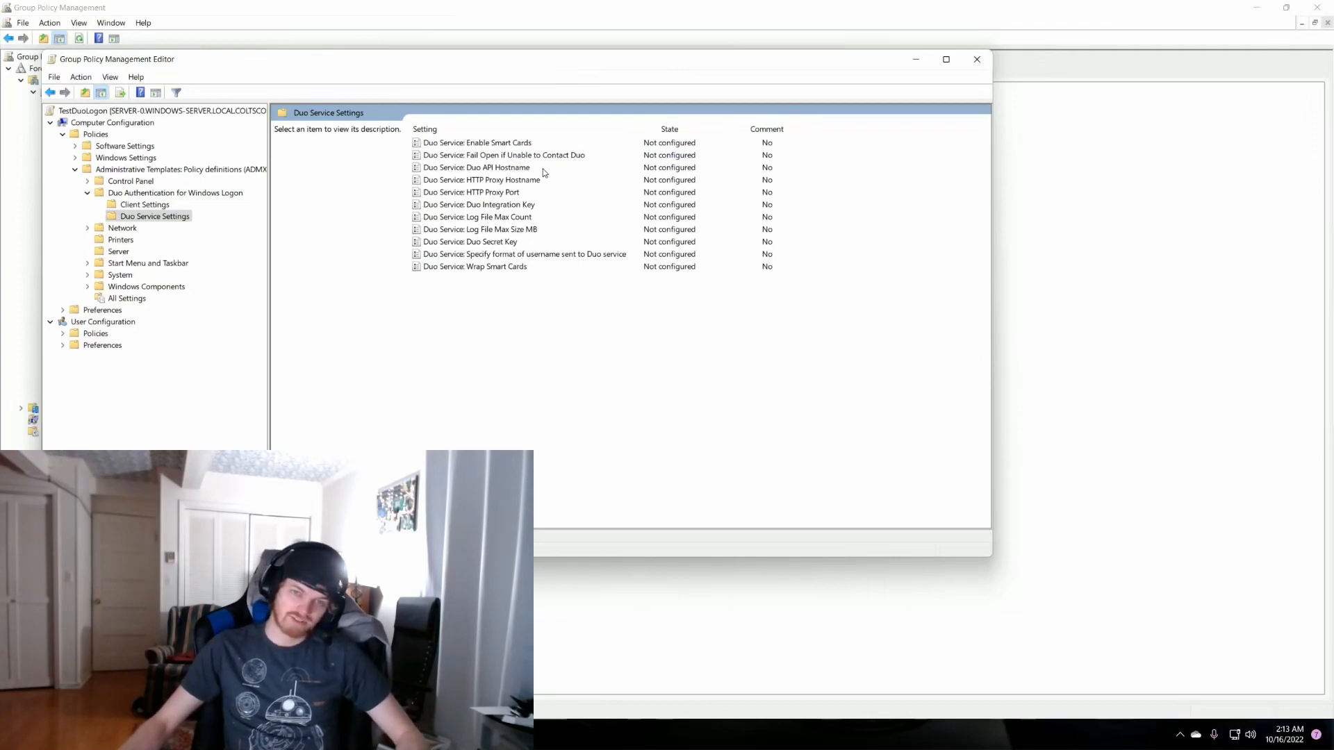
{"action": "left_click", "coordinate": [525, 171]}
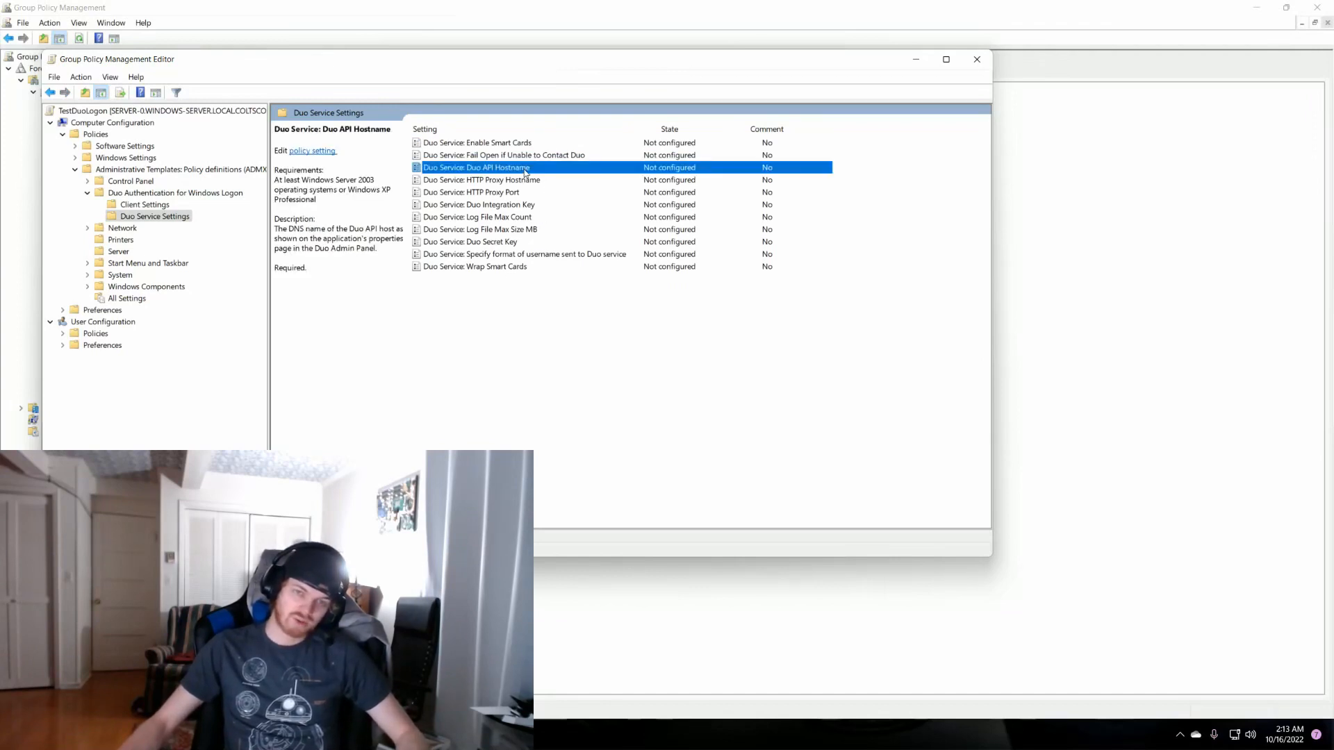
{"action": "left_click", "coordinate": [518, 206]}
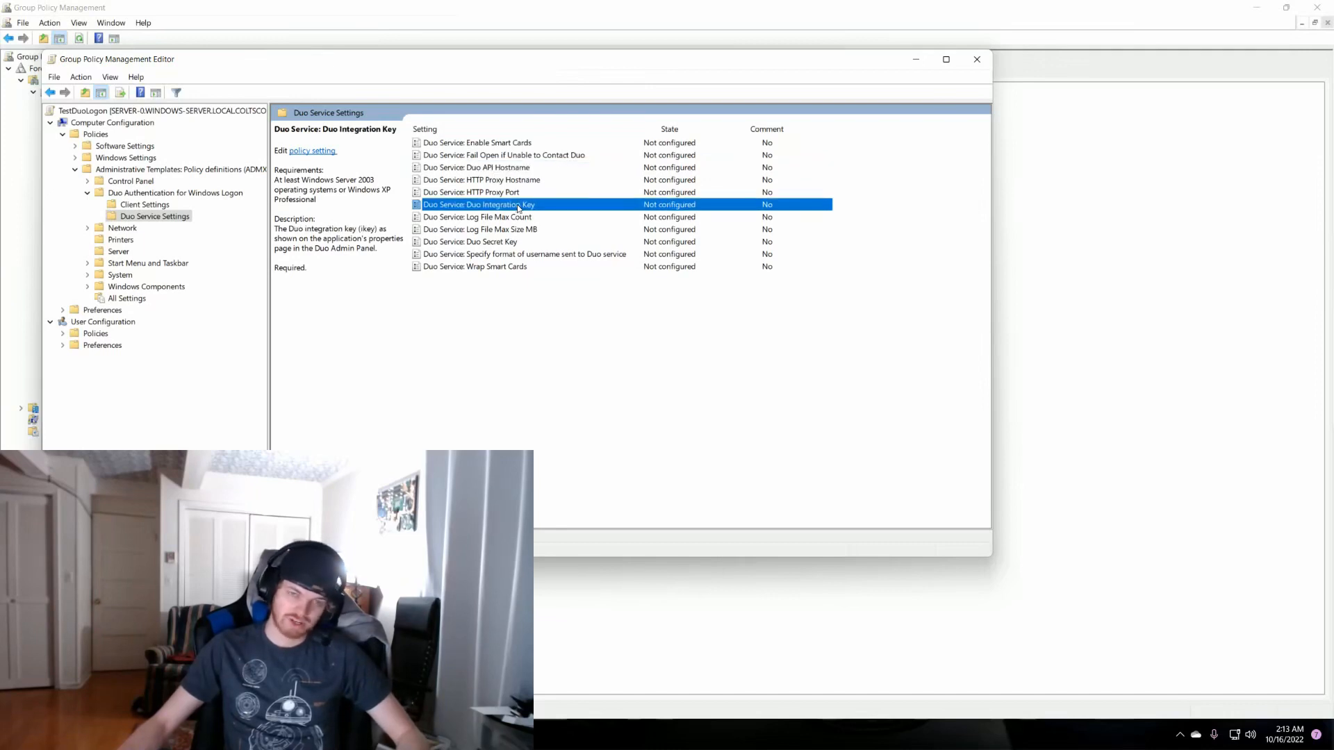
{"action": "left_click", "coordinate": [513, 243]}
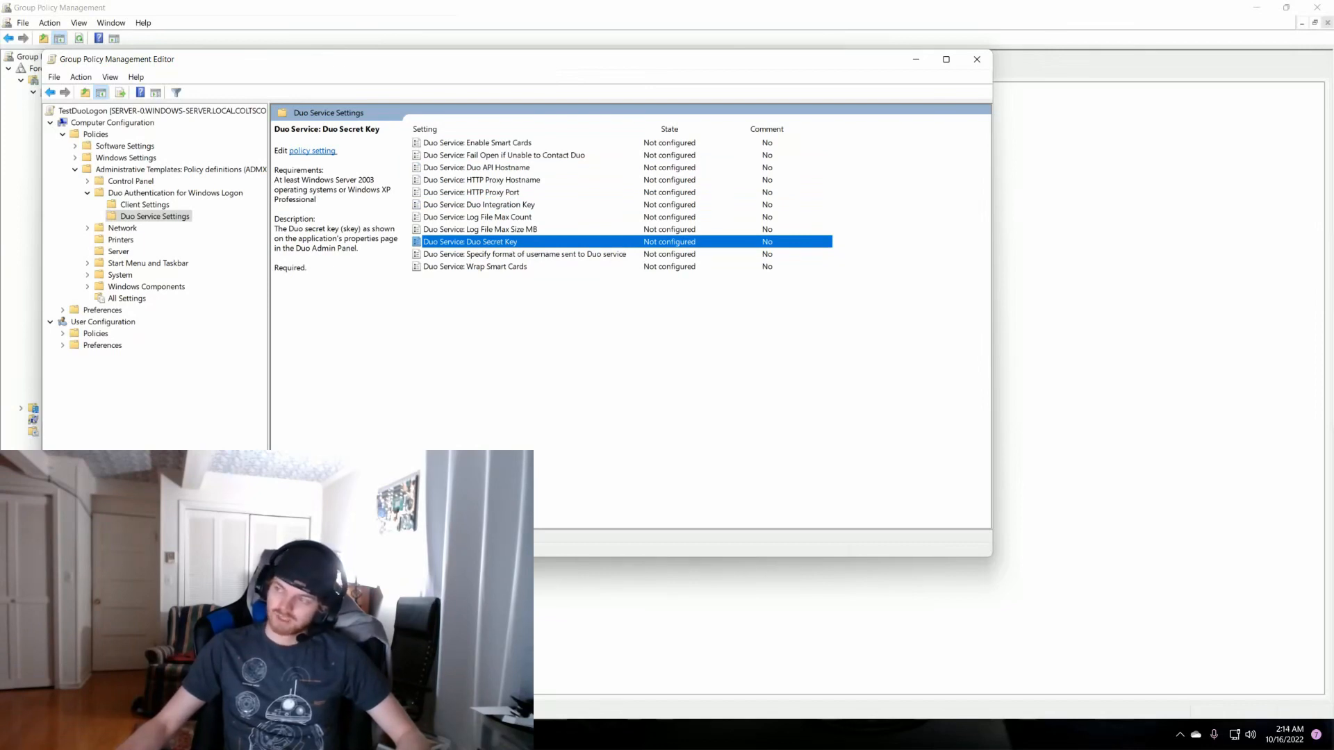
Step: Switch to the Duo Admin Panel in Chrome, filter the application catalogue by "micro" and protect Microsoft RDP
{"action": "key", "text": "Return"}
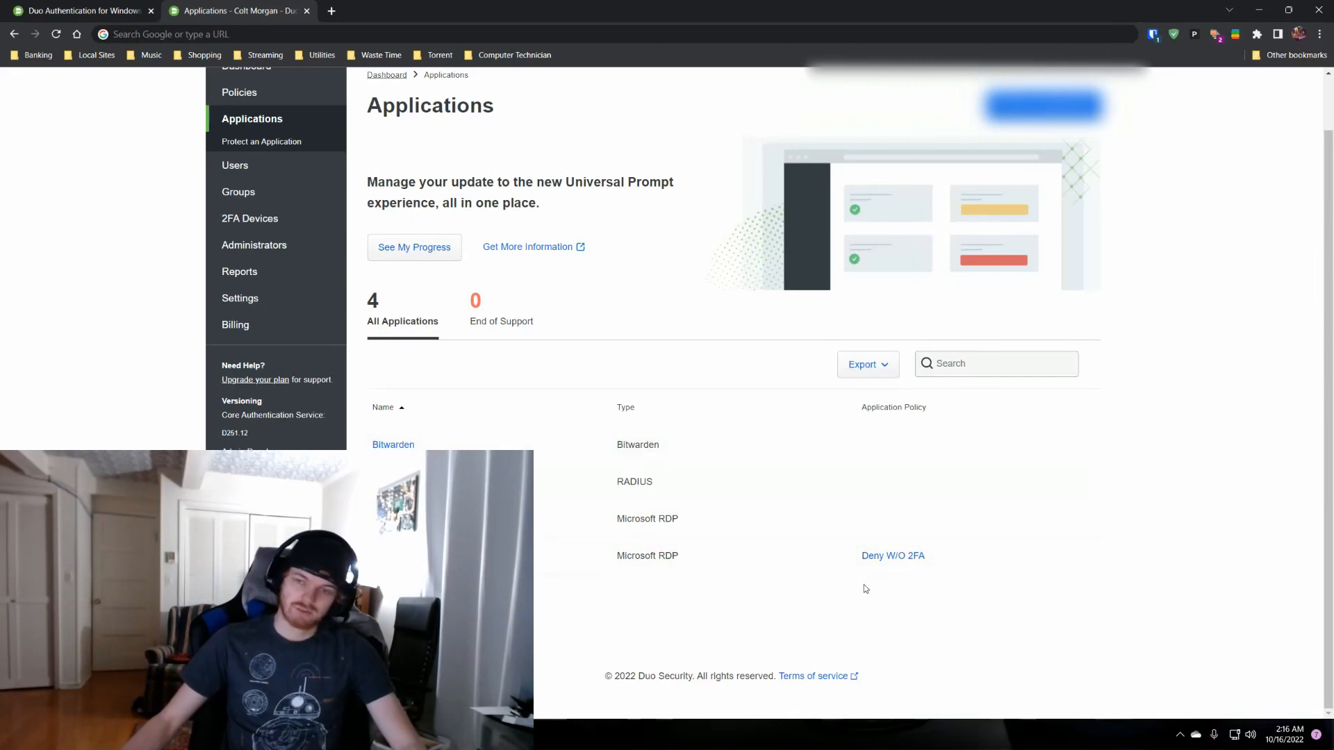
{"action": "key", "text": "F5"}
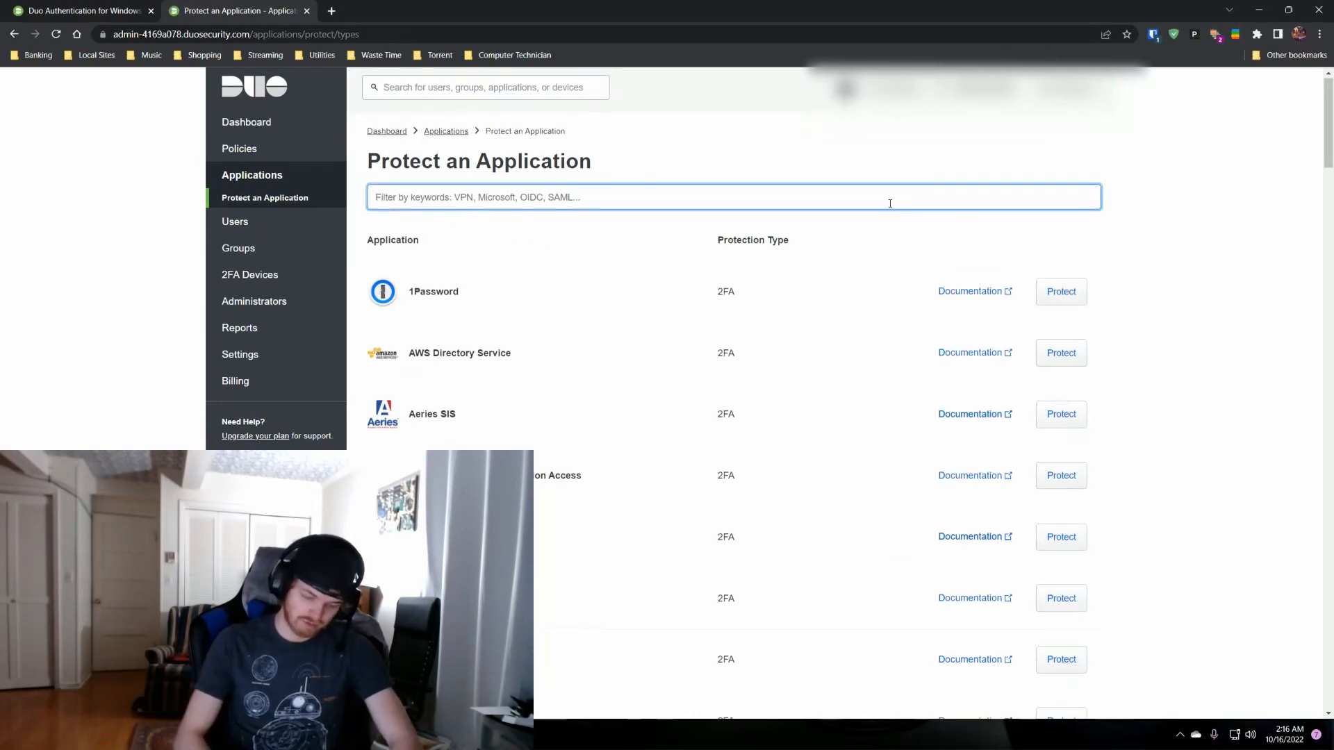
{"action": "type", "text": "mlcro"}
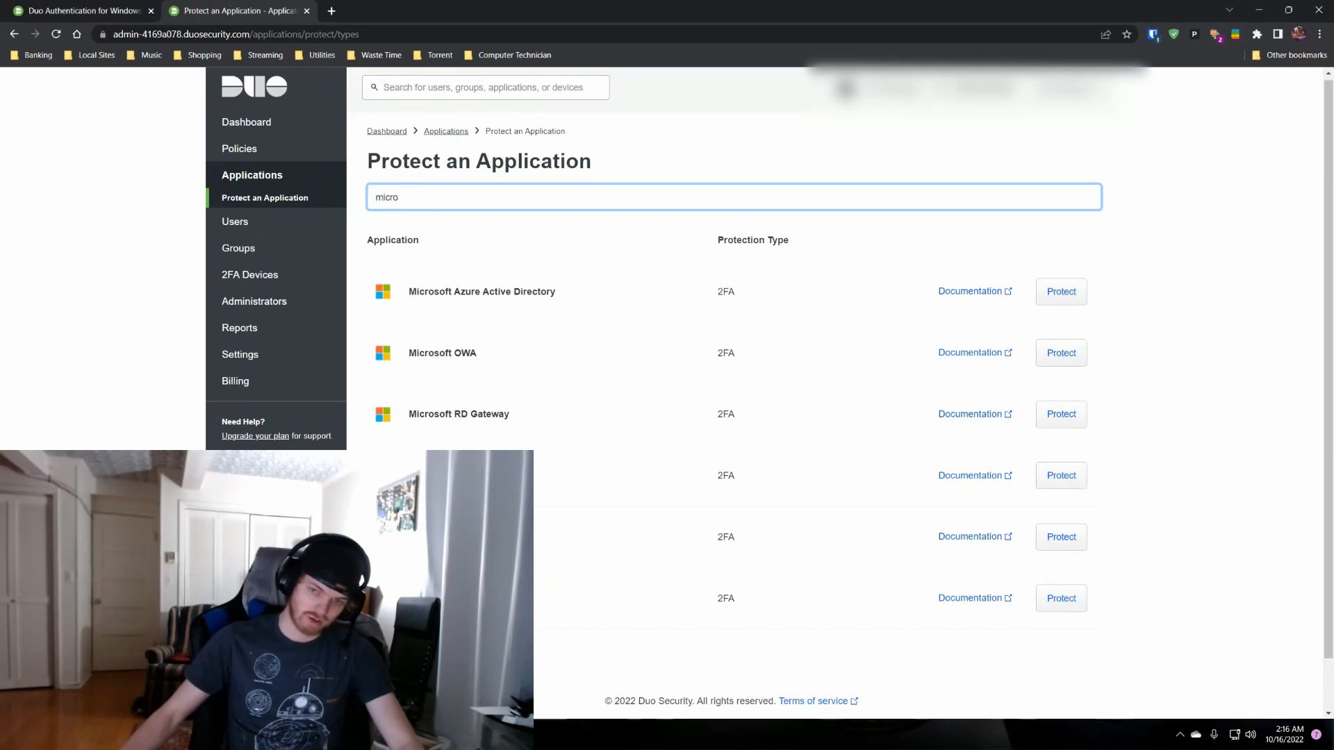
{"action": "left_click", "coordinate": [1051, 534]}
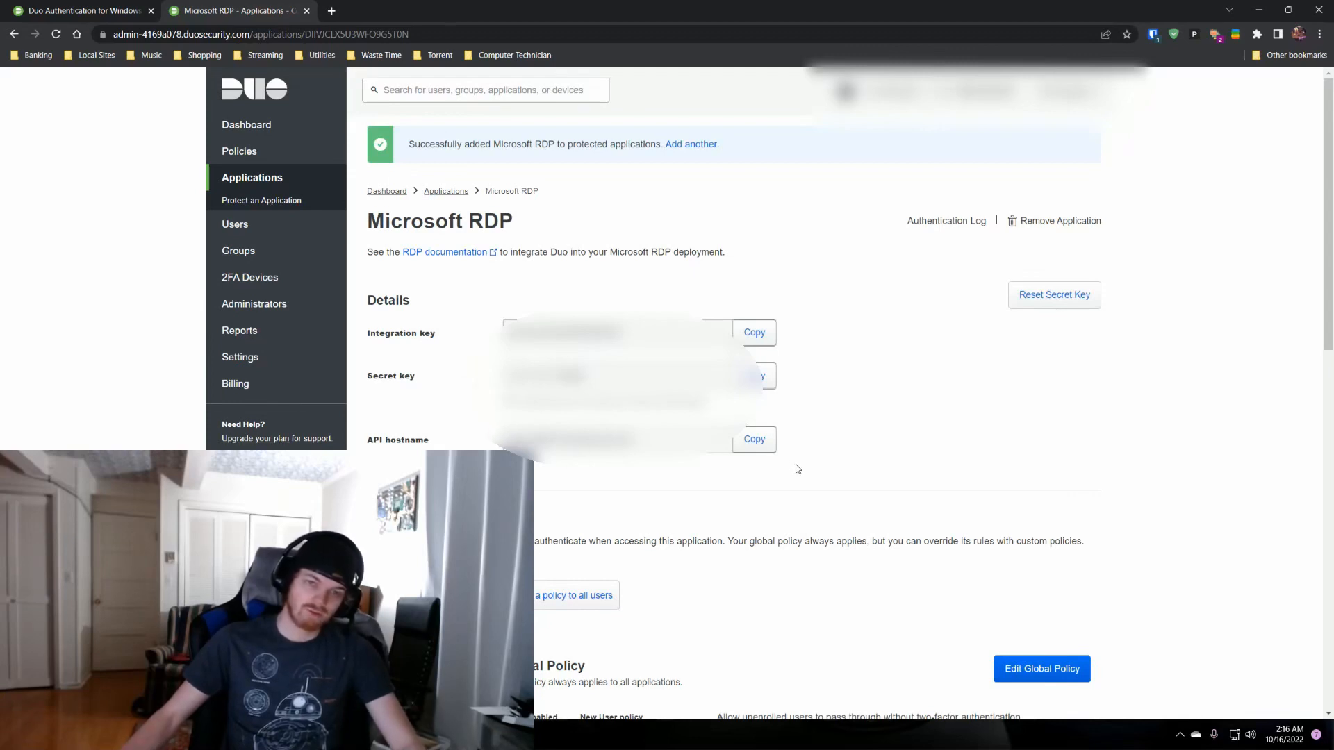
Step: Close the Duo Admin Panel, return to the Group Policy Management Editor and review the Integration Key and API Hostname policies
{"action": "left_click", "coordinate": [306, 11]}
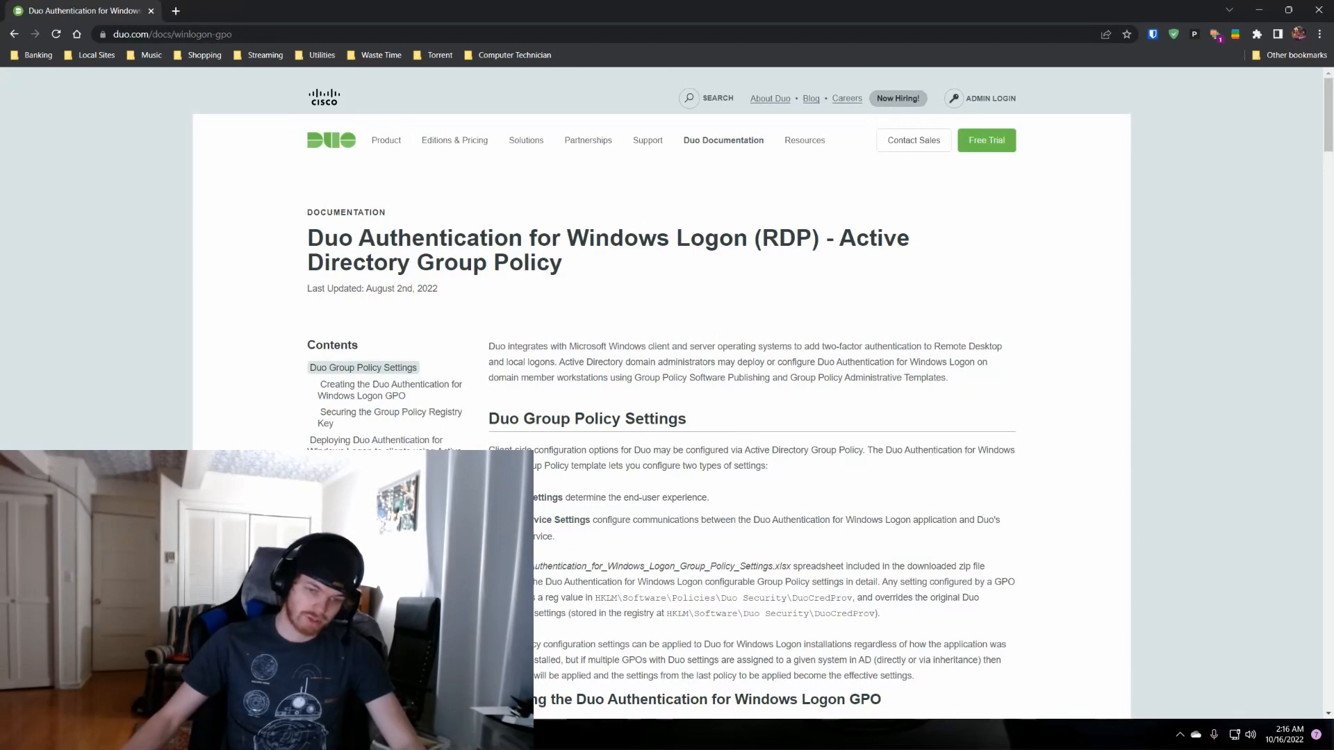
{"action": "key", "text": "alt+Tab"}
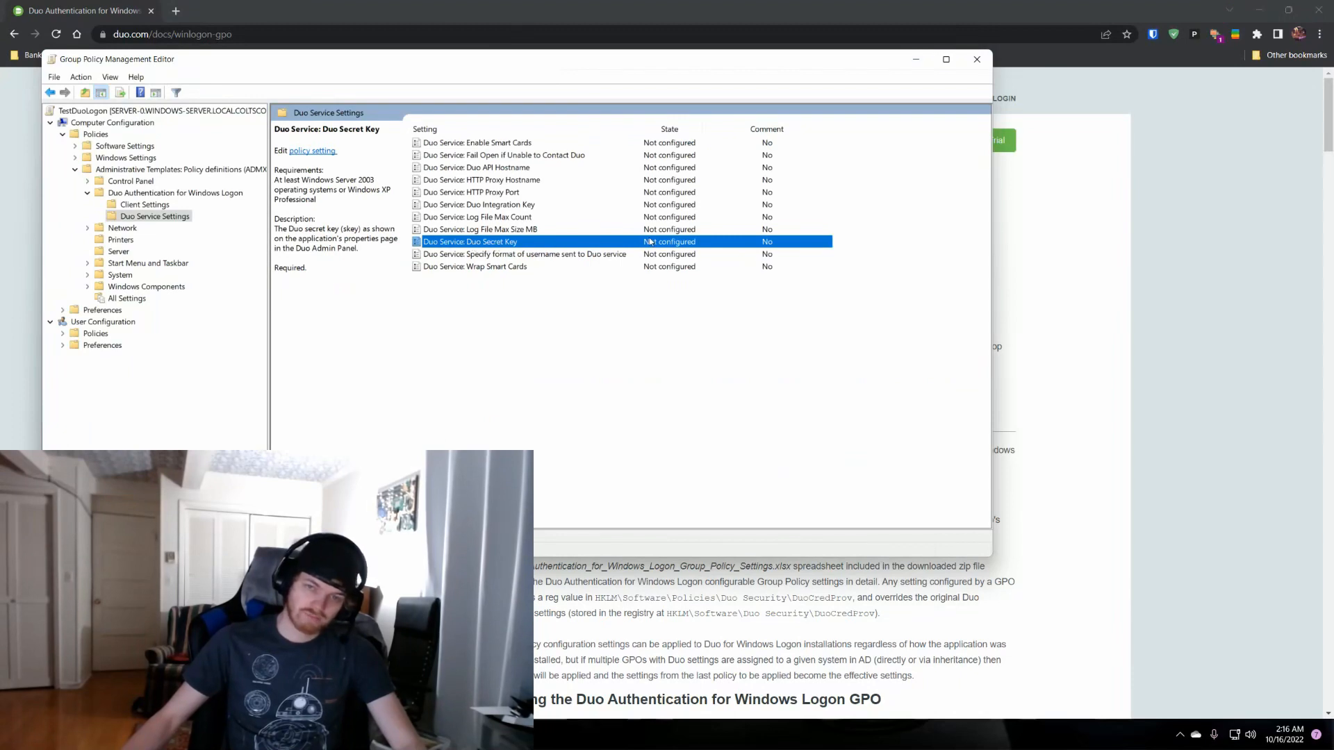
{"action": "left_click", "coordinate": [505, 205]}
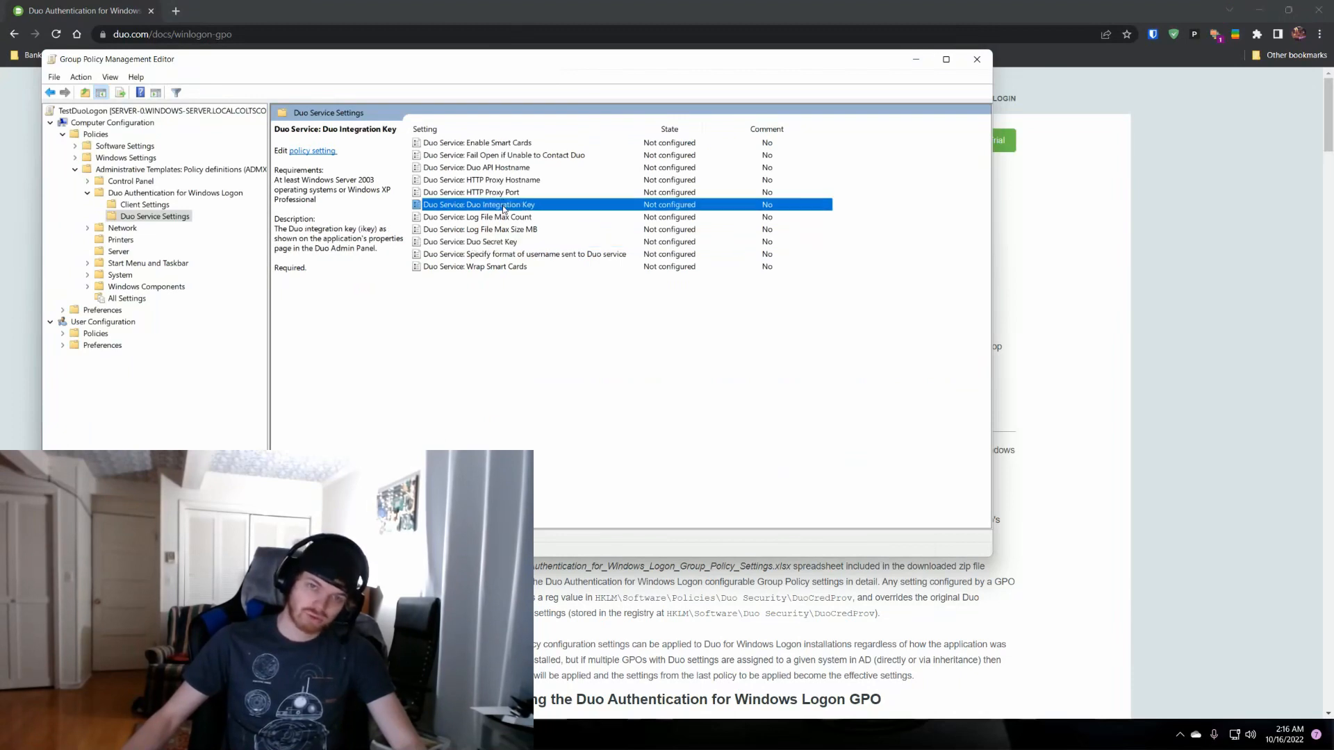
{"action": "left_click", "coordinate": [494, 168]}
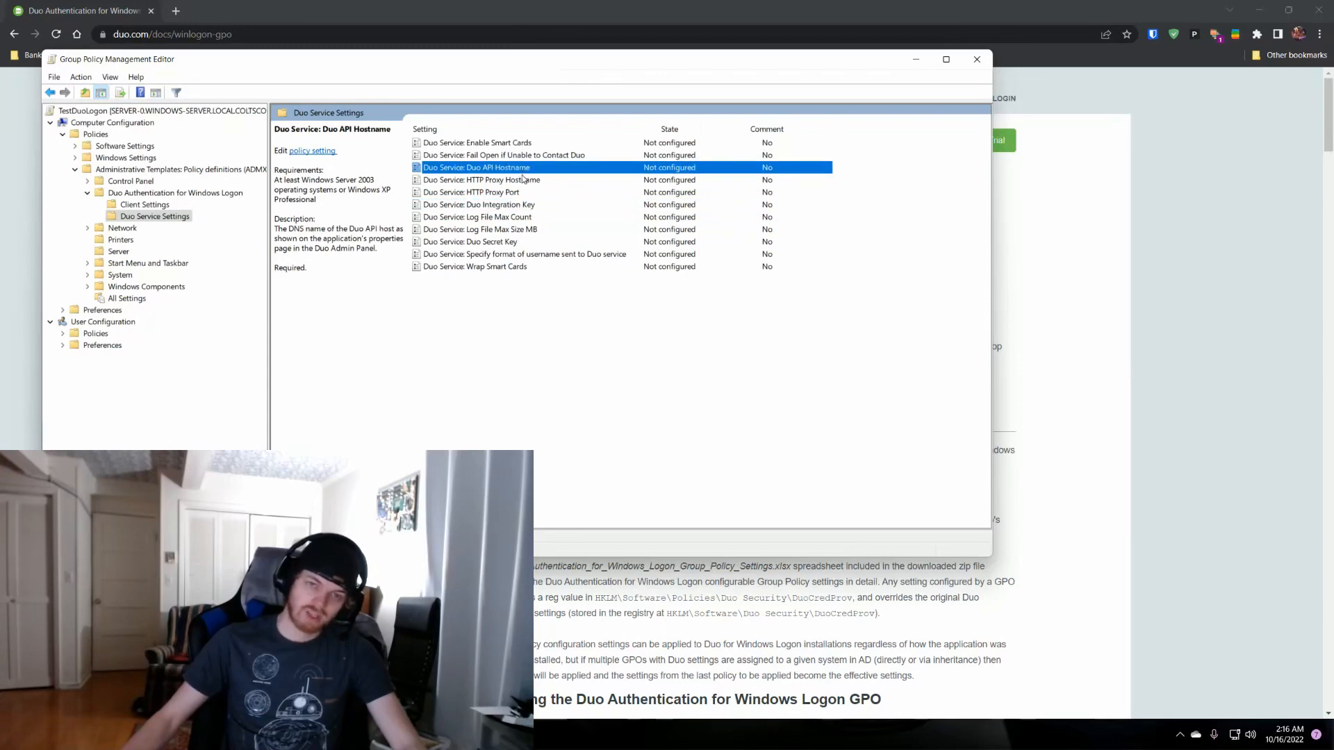
{"action": "left_click_drag", "start_coordinate": [493, 10], "coordinate": [1333, 208]}
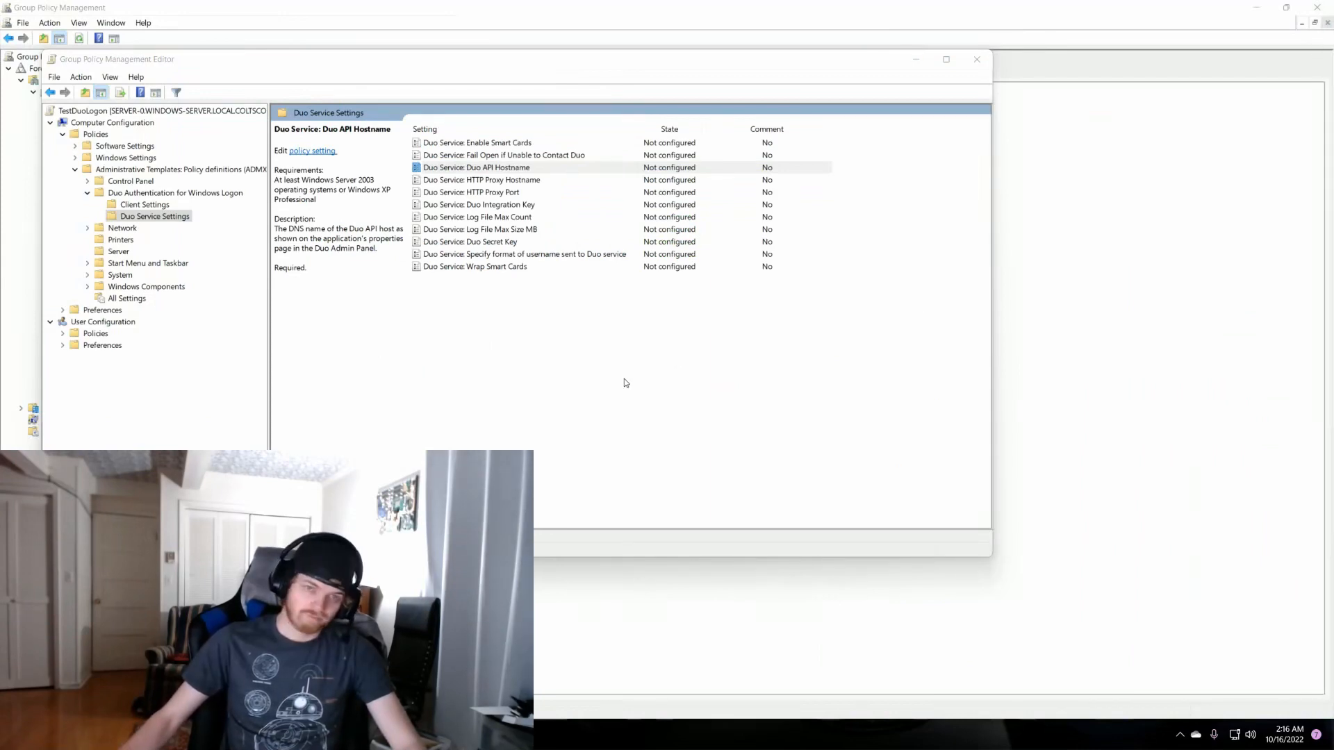
{"action": "double_click", "coordinate": [478, 169]}
{"action": "left_click", "coordinate": [69, 117]}
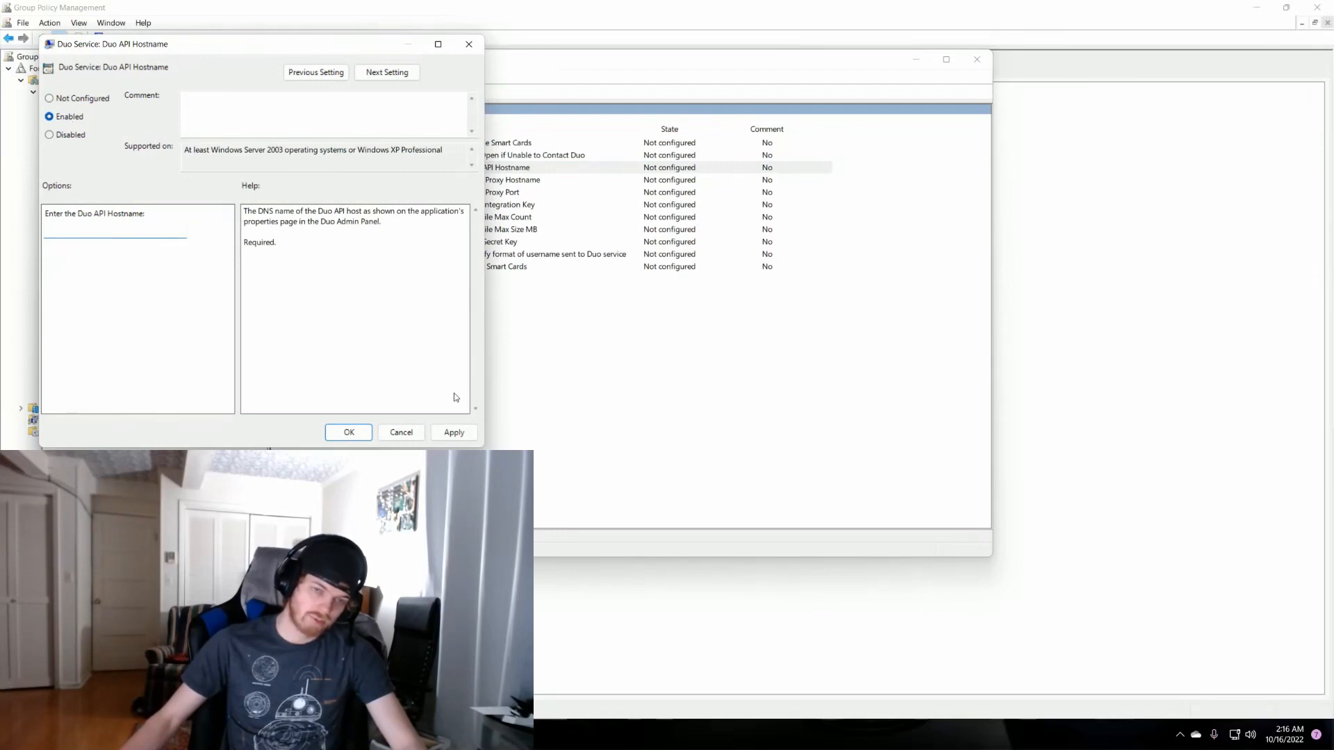
{"action": "left_click", "coordinate": [410, 436]}
{"action": "left_click", "coordinate": [459, 382]}
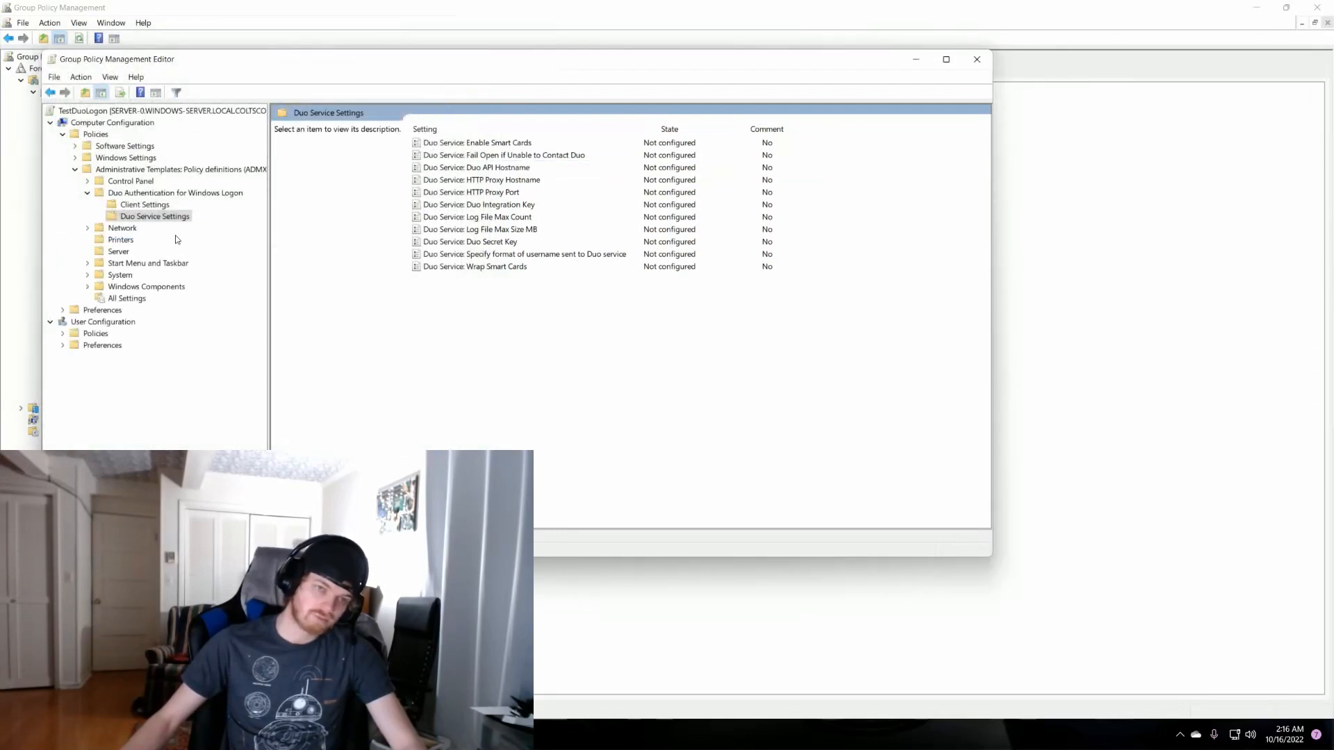
Step: Collapse the Duo Authentication for Windows Logon folder and return to the Administrative Templates overview
{"action": "left_click", "coordinate": [87, 193]}
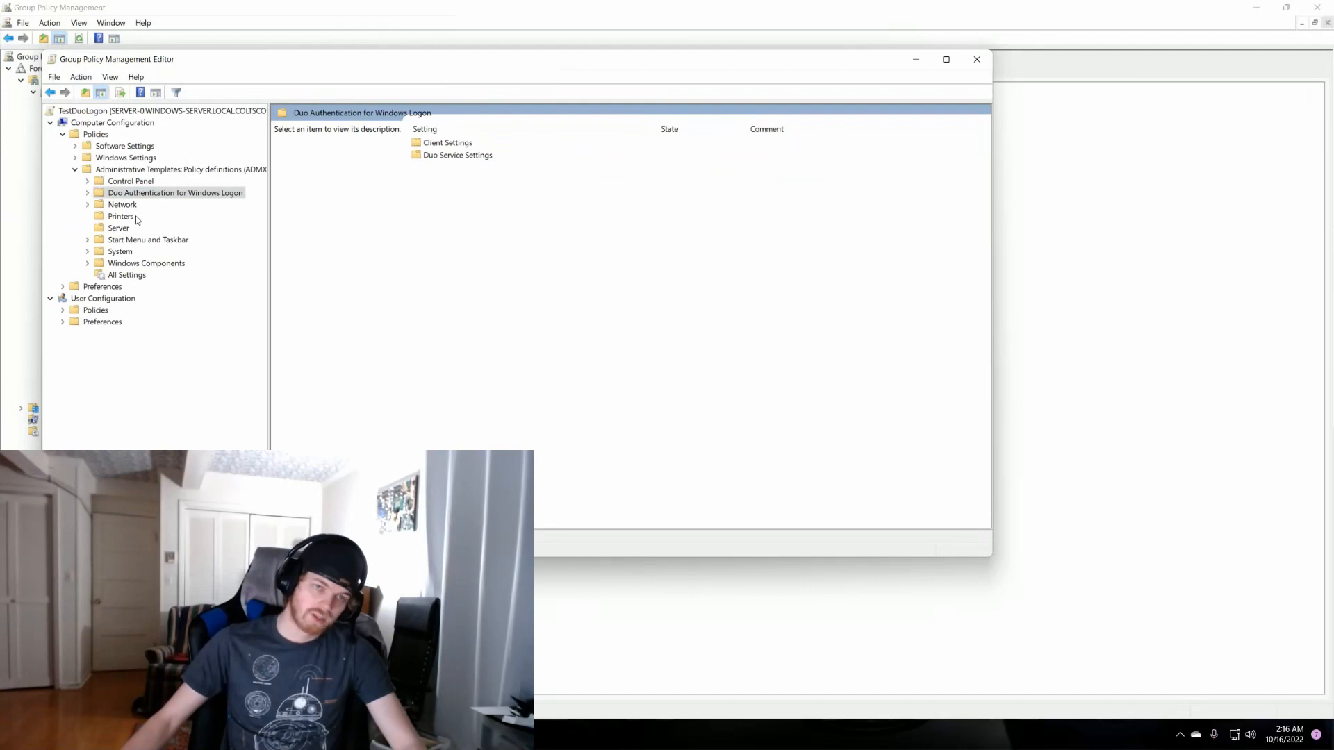
{"action": "left_click", "coordinate": [75, 173]}
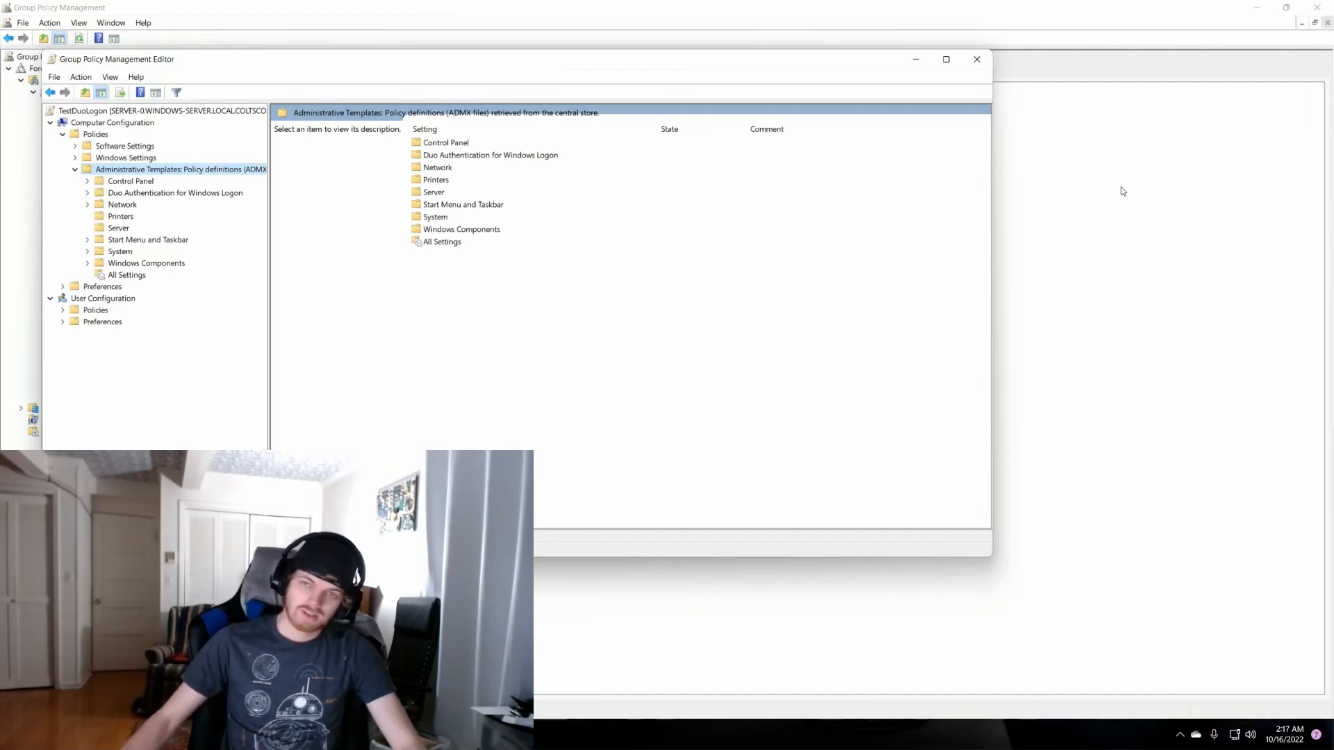
Step: Close the Group Policy Management Editor and open the delegation permissions of the TestDuoLogon GPO under Home Test Computers
{"action": "left_click_drag", "start_coordinate": [834, 64], "coordinate": [923, 66]}
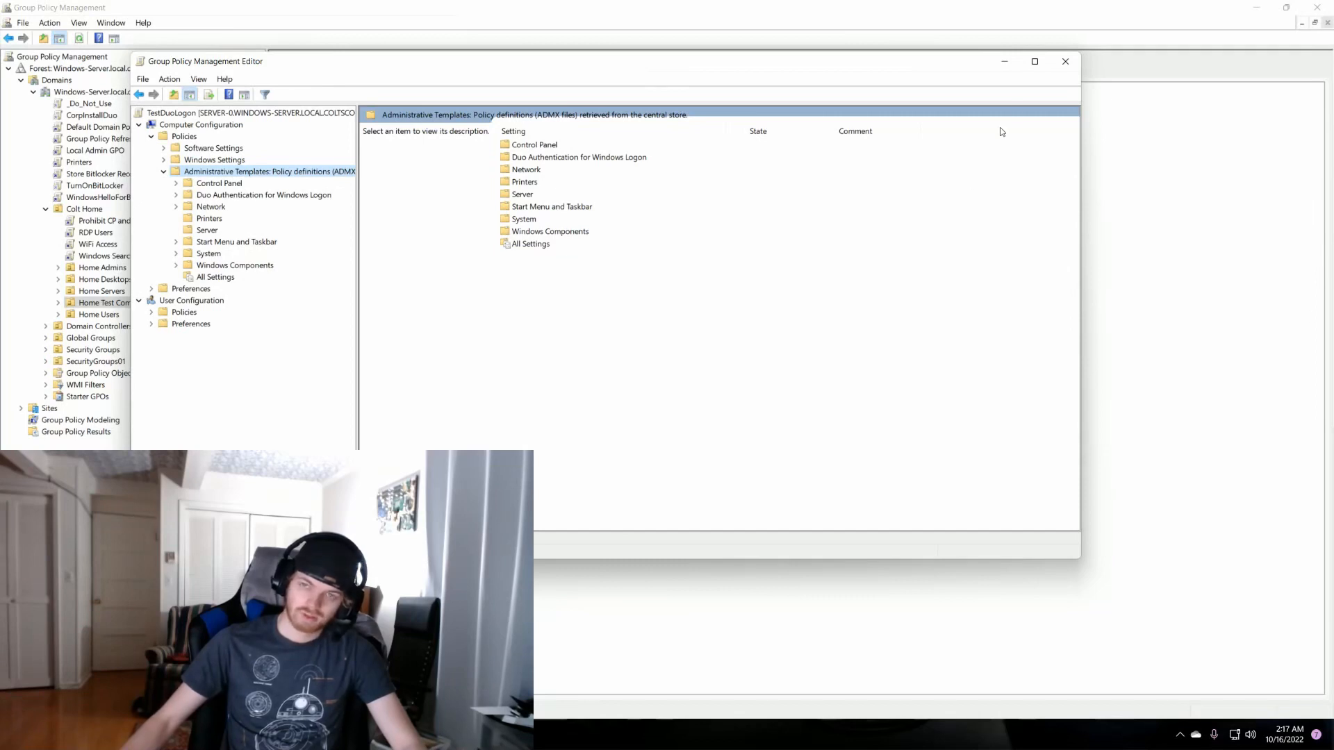
{"action": "left_click", "coordinate": [1065, 61]}
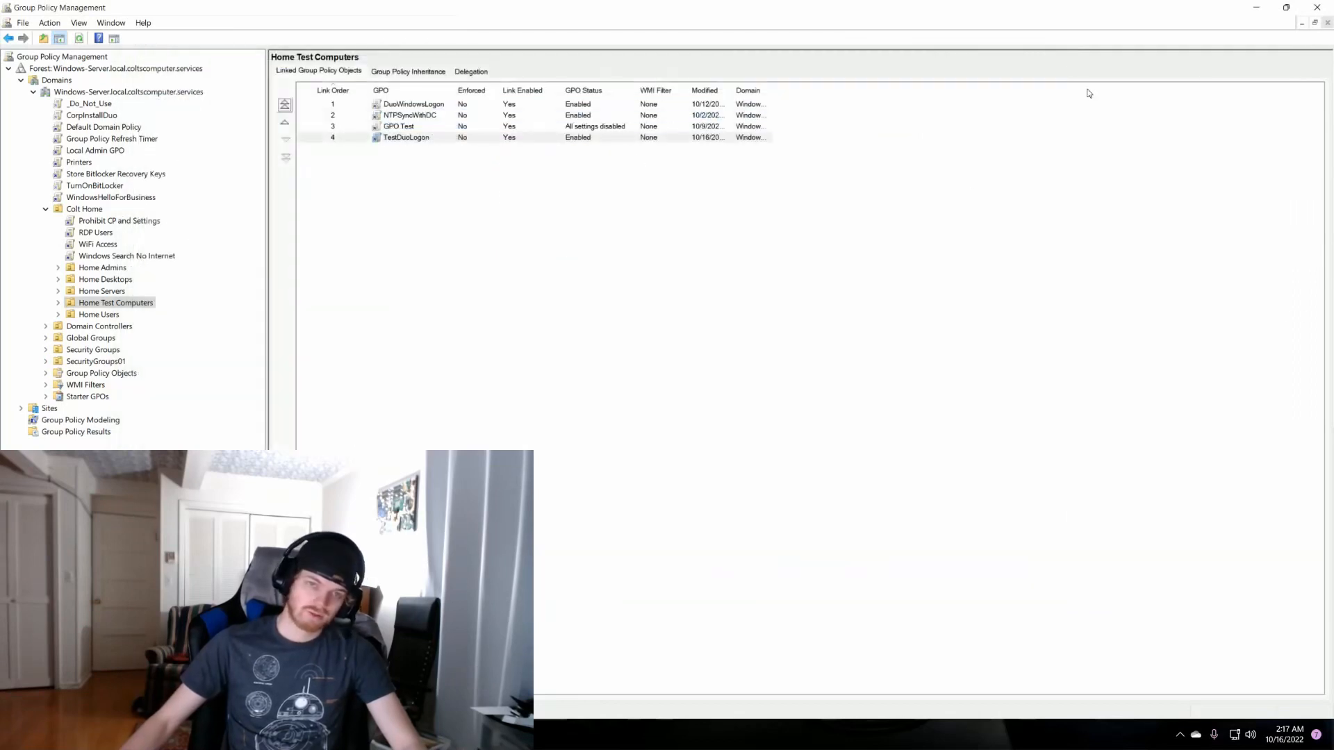
{"action": "left_click", "coordinate": [411, 139]}
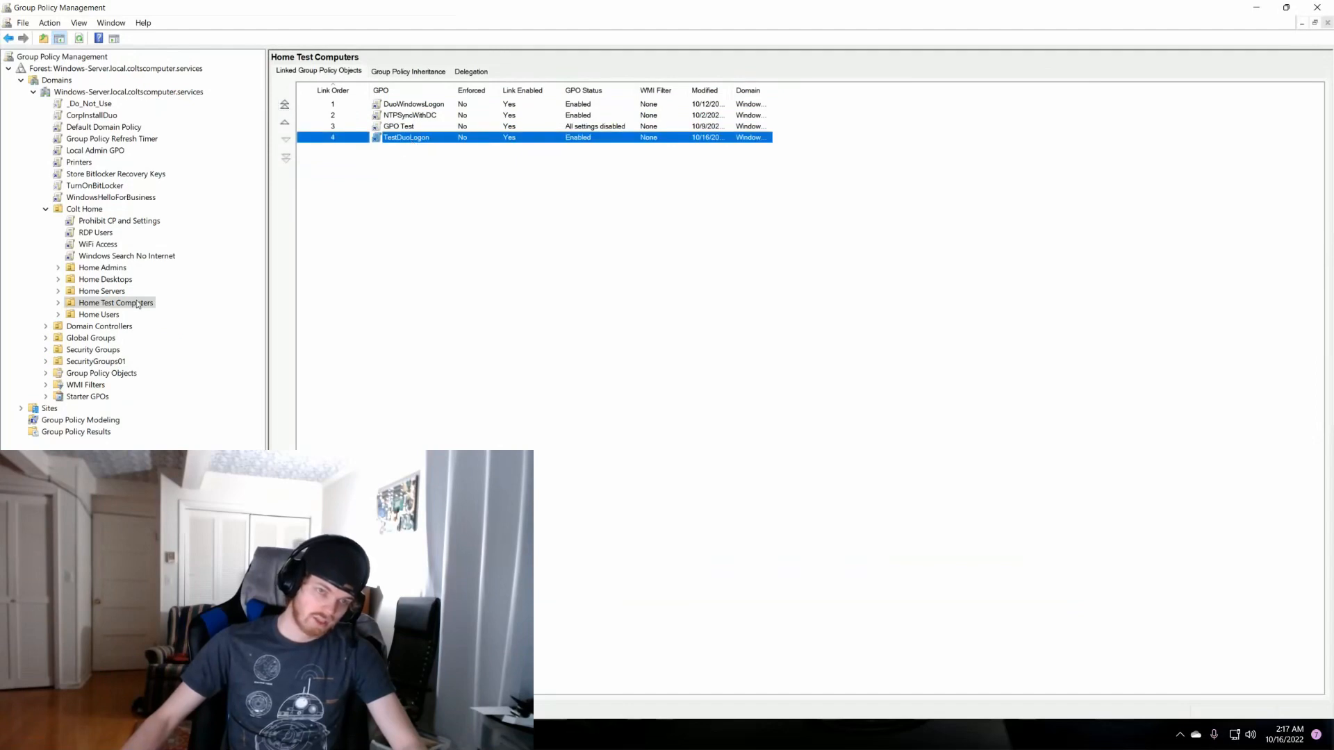
{"action": "left_click", "coordinate": [57, 302]}
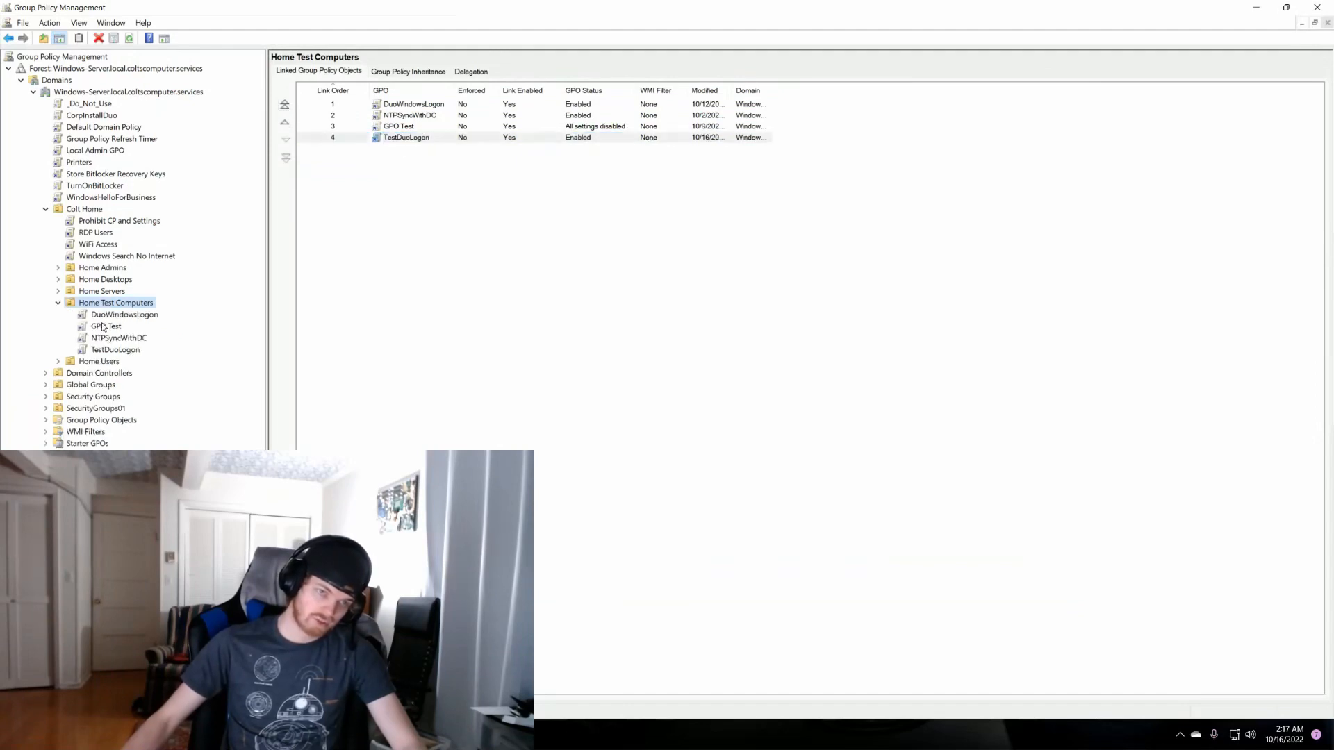
{"action": "left_click", "coordinate": [116, 351]}
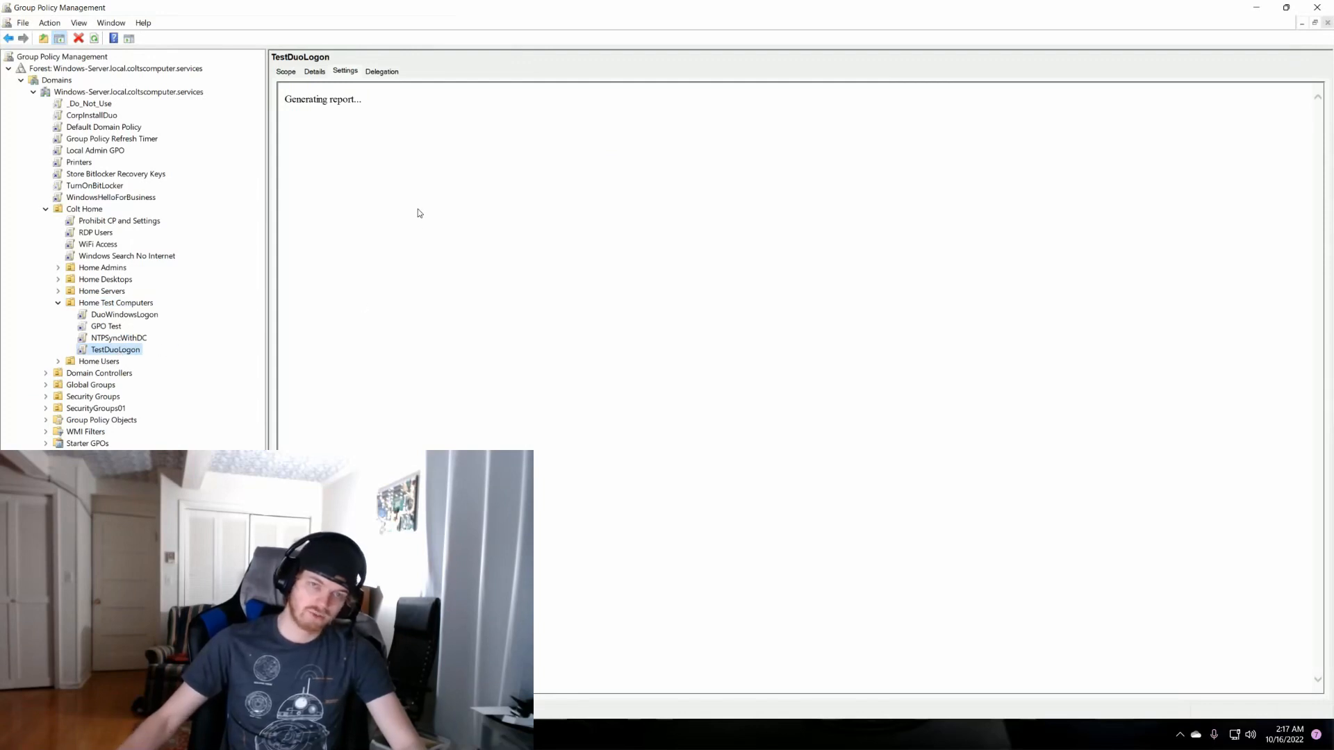
{"action": "left_click", "coordinate": [390, 72]}
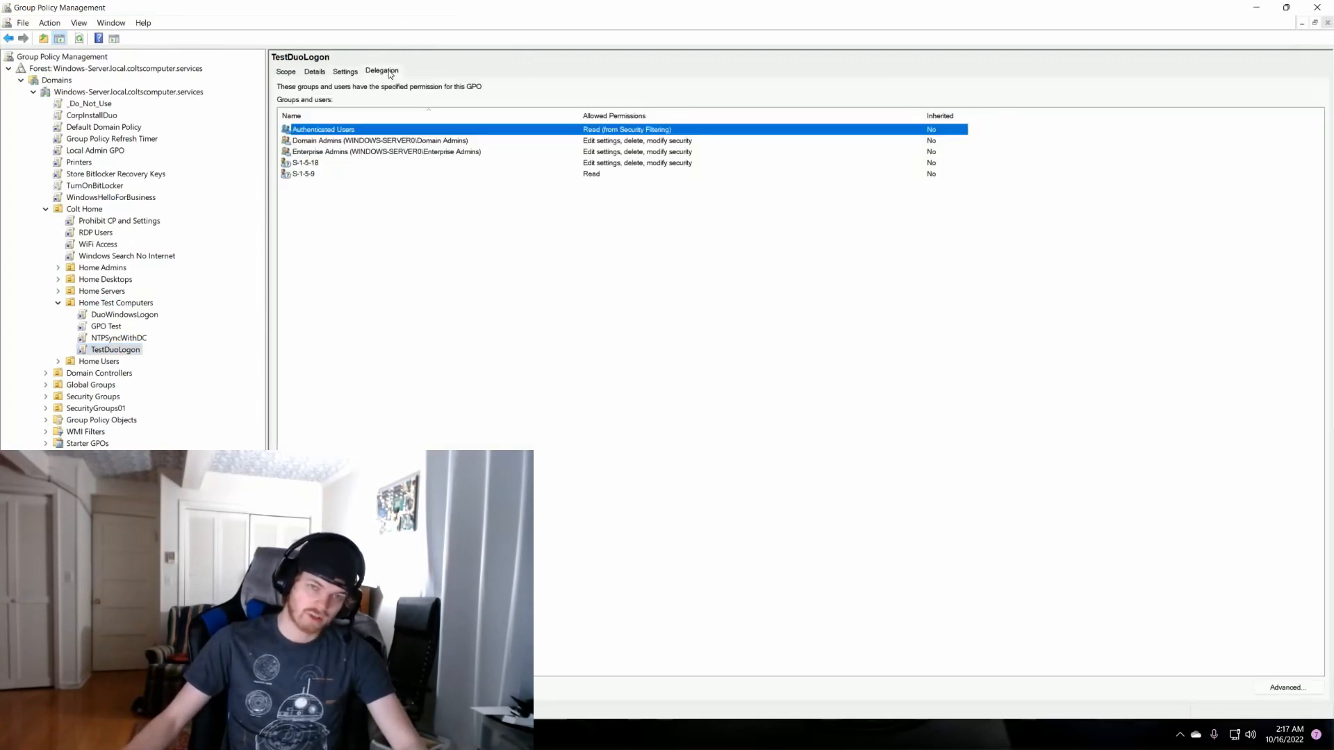
{"action": "left_click", "coordinate": [418, 222]}
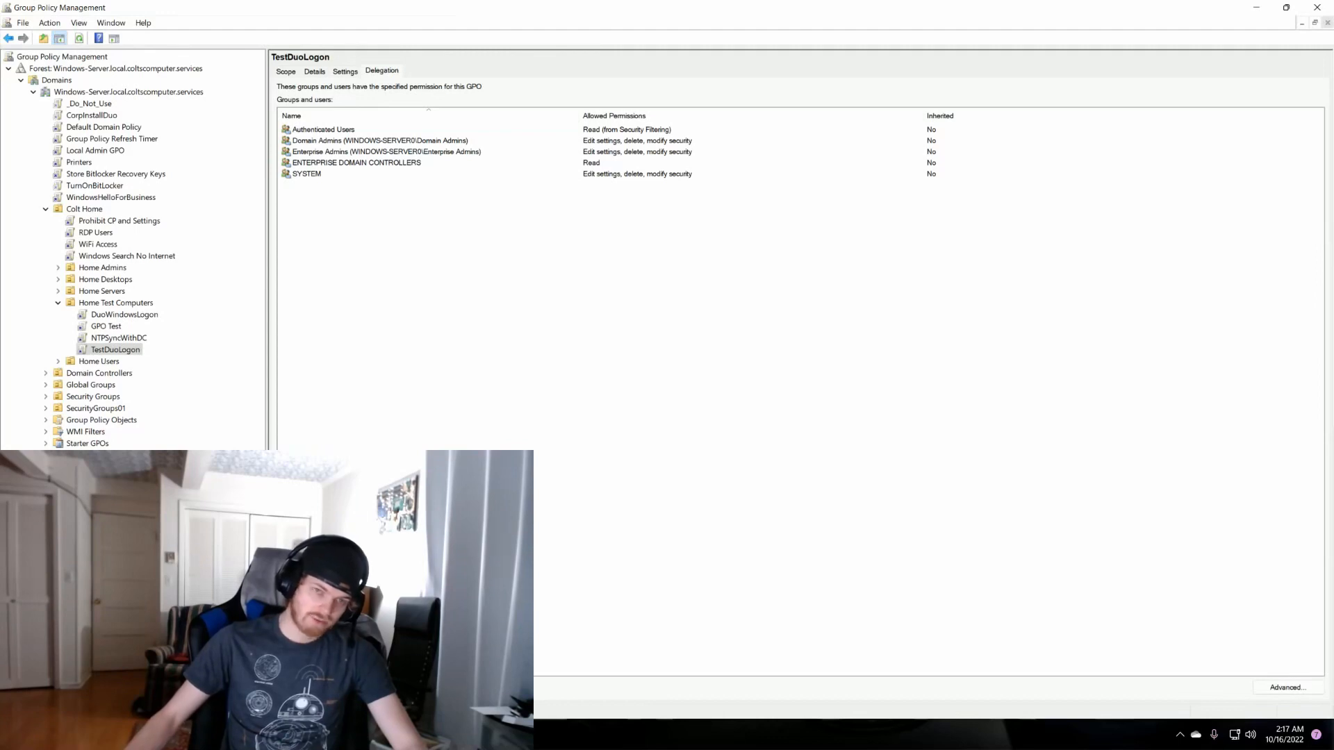
Step: Add the Domain Computers group to the TestDuoLogon delegation with Read permission
{"action": "left_click", "coordinate": [312, 688]}
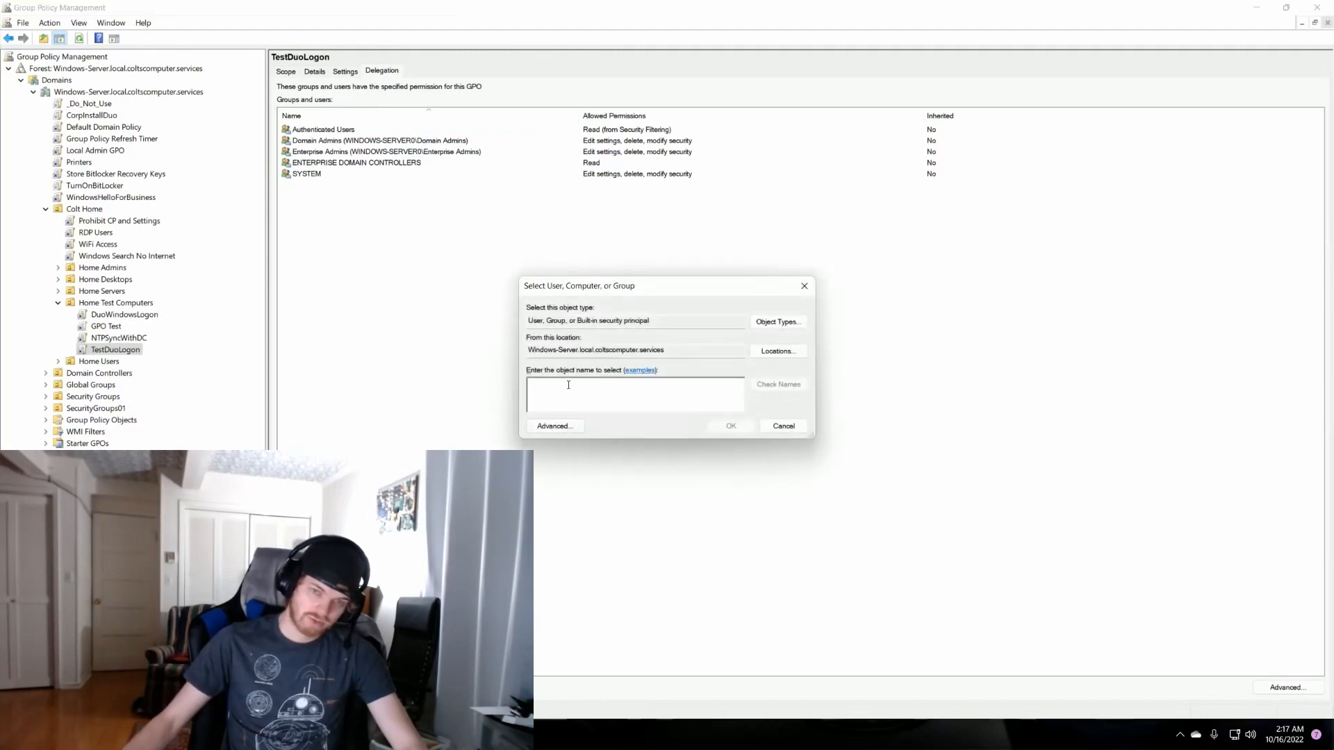
{"action": "type", "text": "domain"}
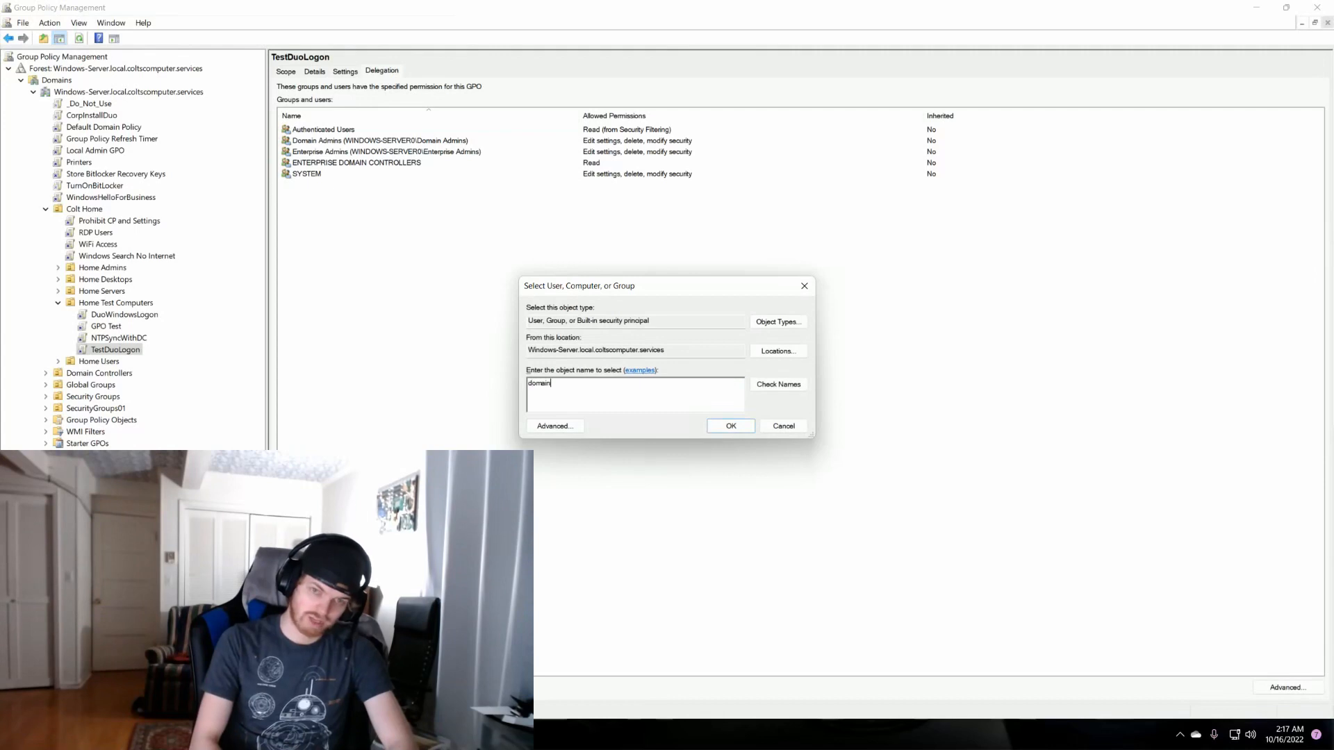
{"action": "left_click", "coordinate": [778, 385]}
{"action": "left_click", "coordinate": [566, 350]}
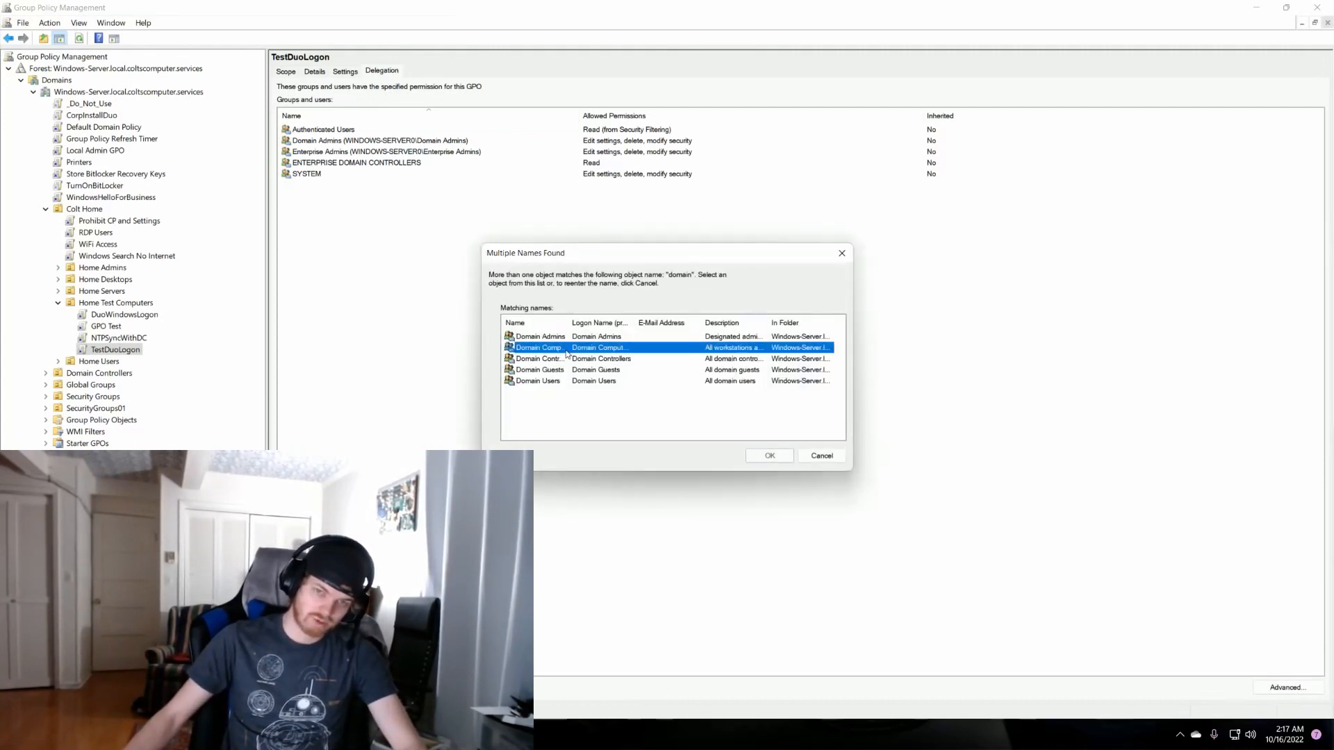
{"action": "left_click", "coordinate": [765, 458]}
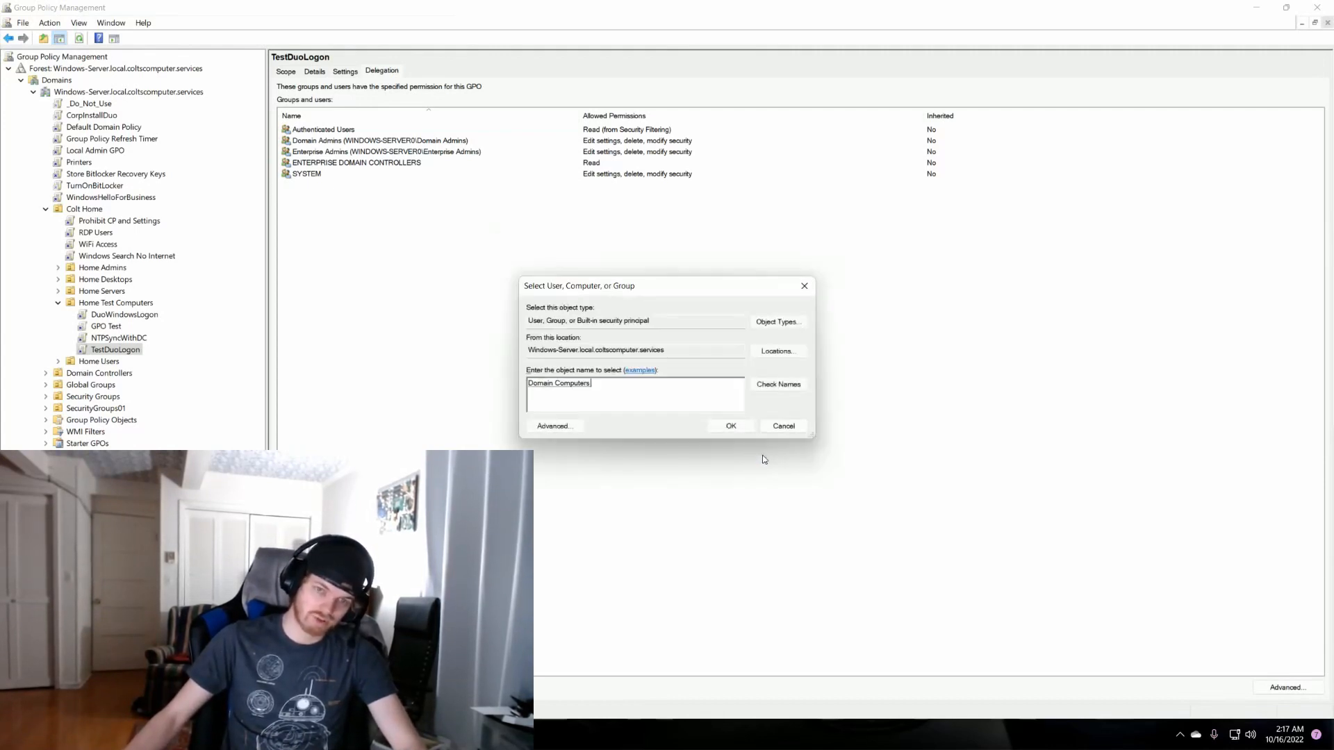
{"action": "left_click", "coordinate": [731, 426]}
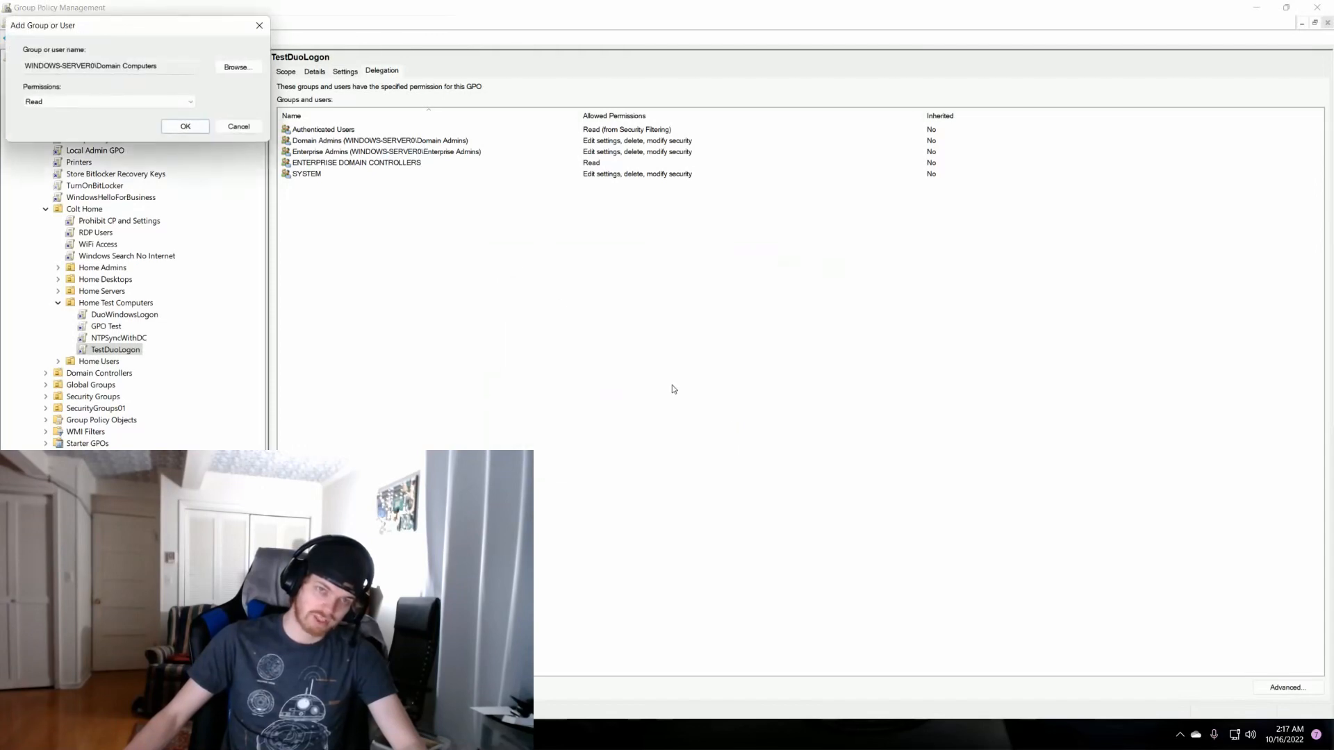
{"action": "left_click", "coordinate": [171, 107]}
{"action": "left_click", "coordinate": [172, 106]}
{"action": "left_click", "coordinate": [184, 127]}
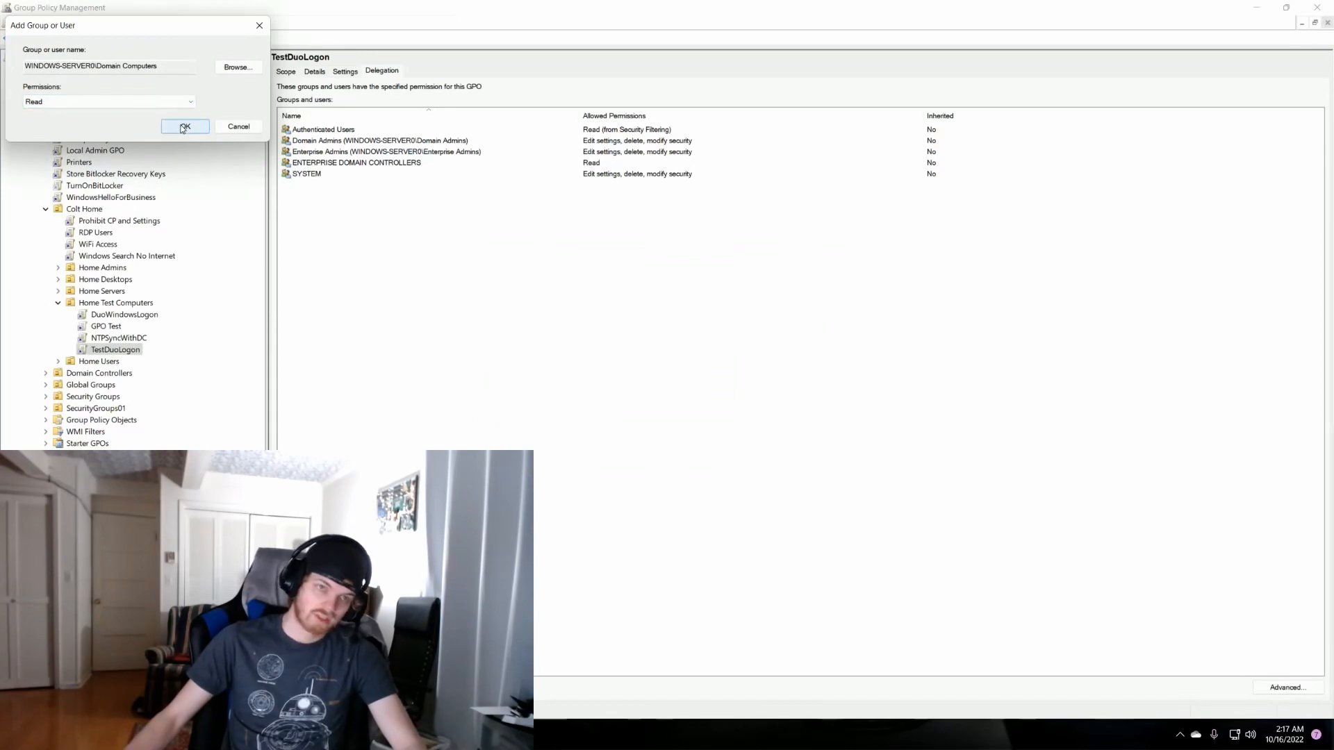
{"action": "left_click", "coordinate": [185, 127]}
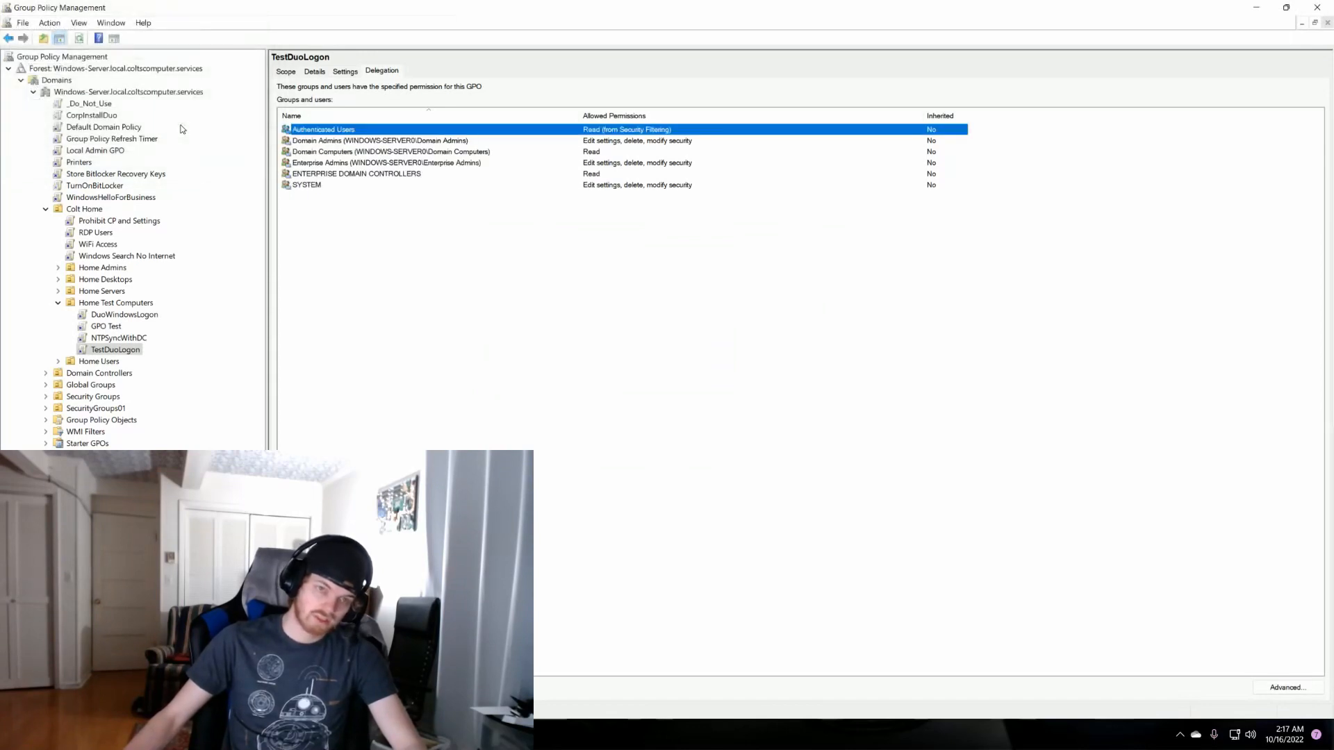
Step: Open the TestDuoLogon security settings and examine the advanced permission entry for Domain Computers without changing it
{"action": "left_click", "coordinate": [333, 153]}
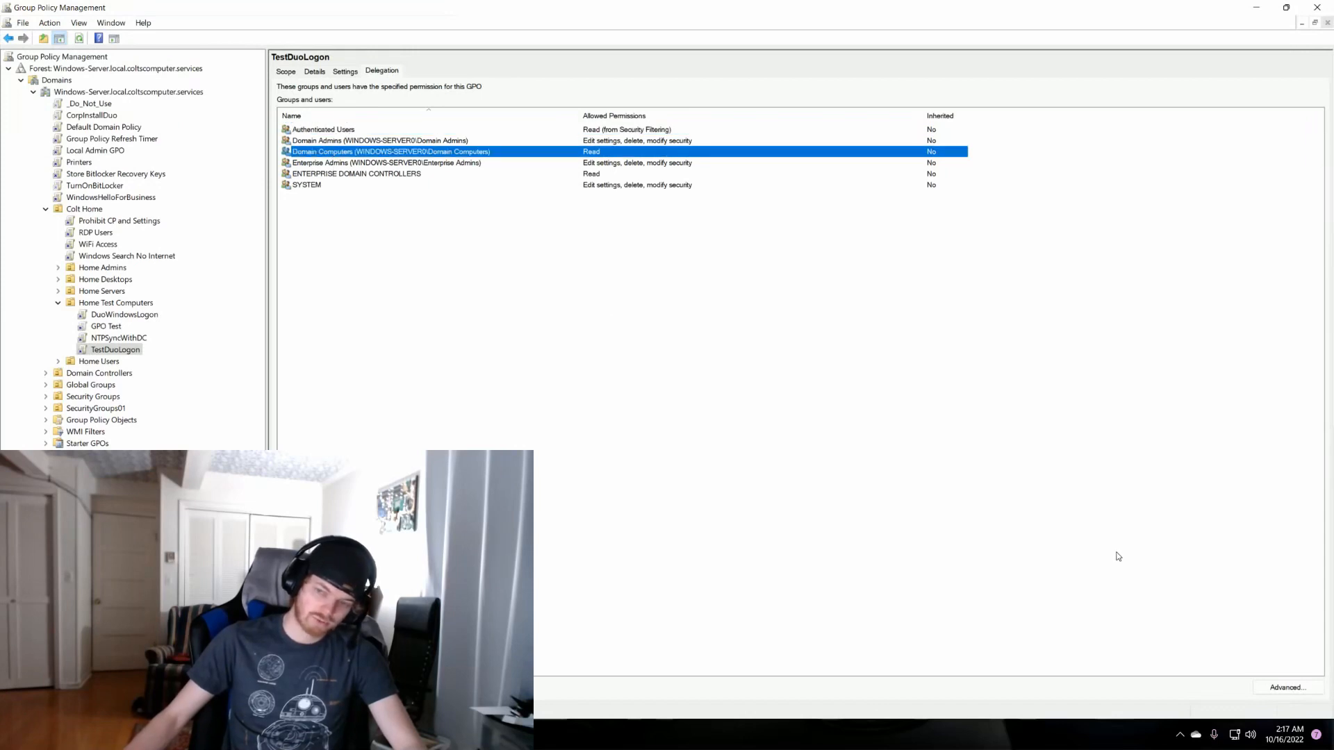
{"action": "left_click", "coordinate": [1271, 688]}
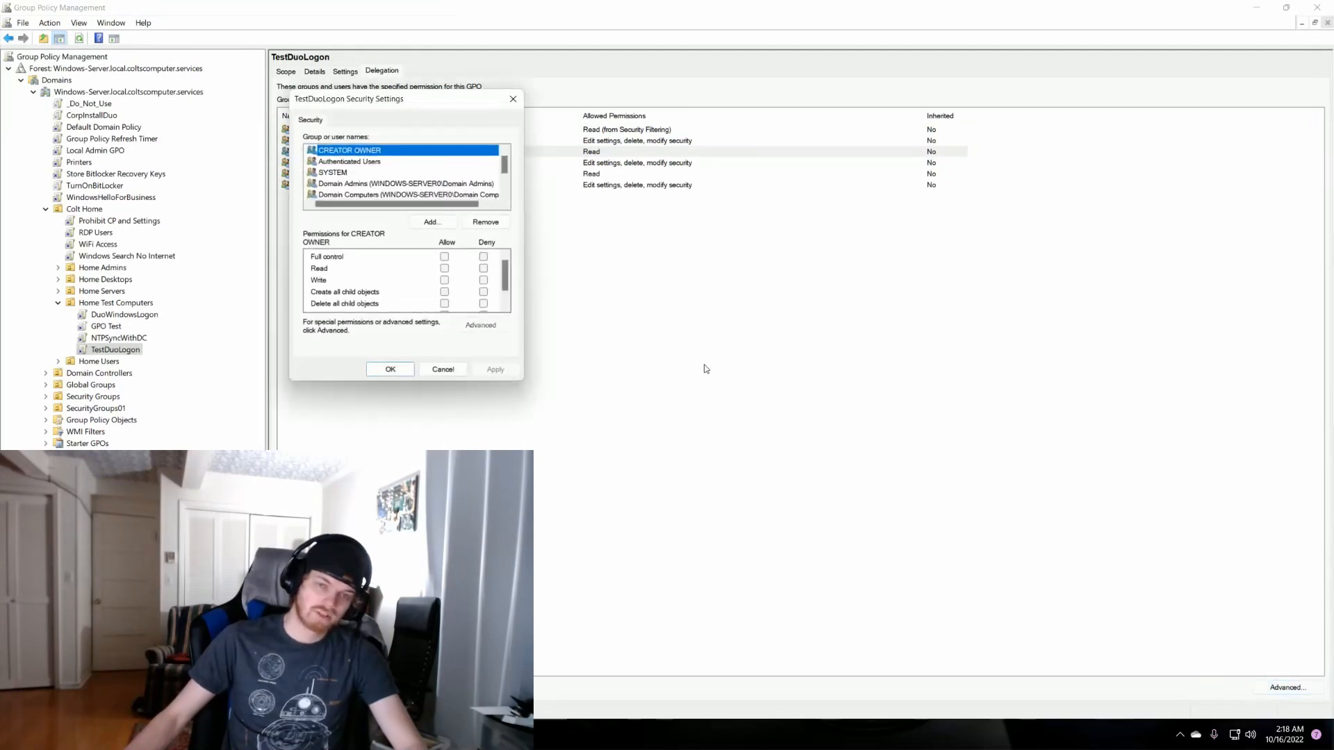
{"action": "left_click", "coordinate": [488, 323]}
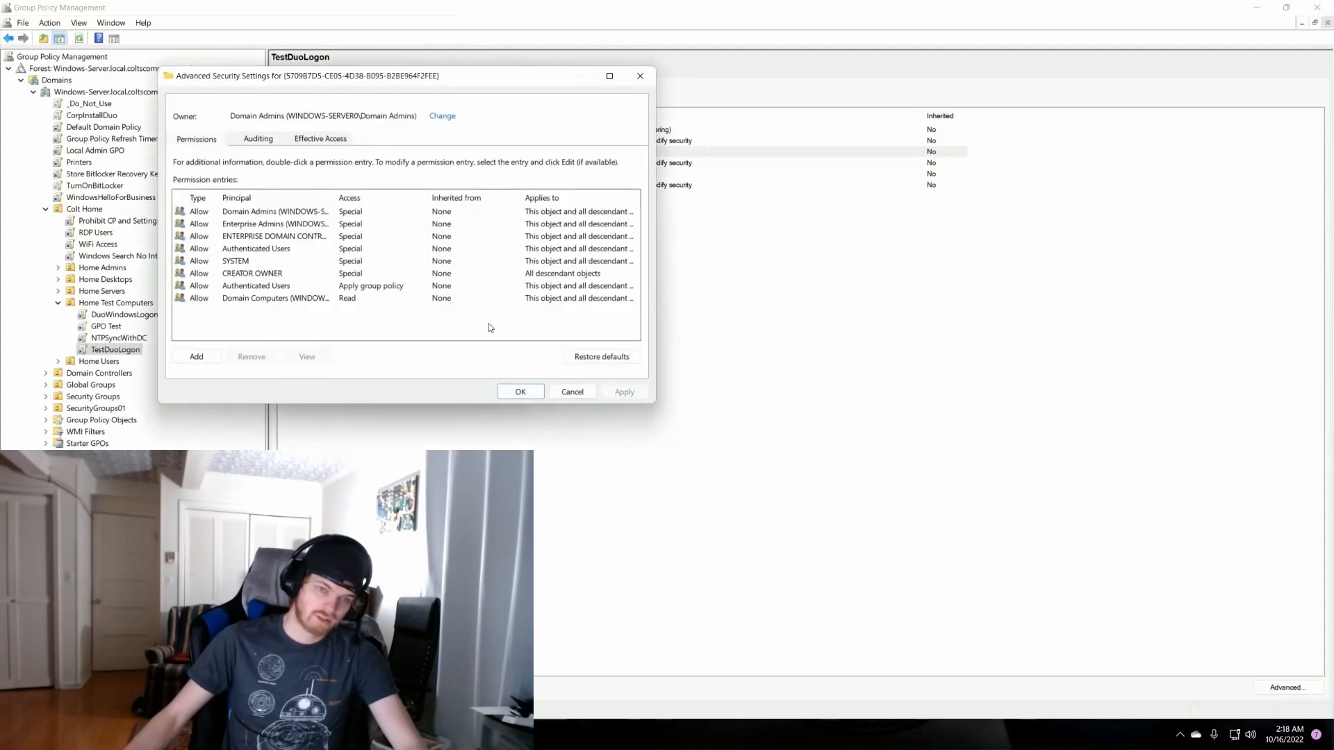
{"action": "left_click", "coordinate": [266, 299]}
{"action": "left_click", "coordinate": [311, 357]}
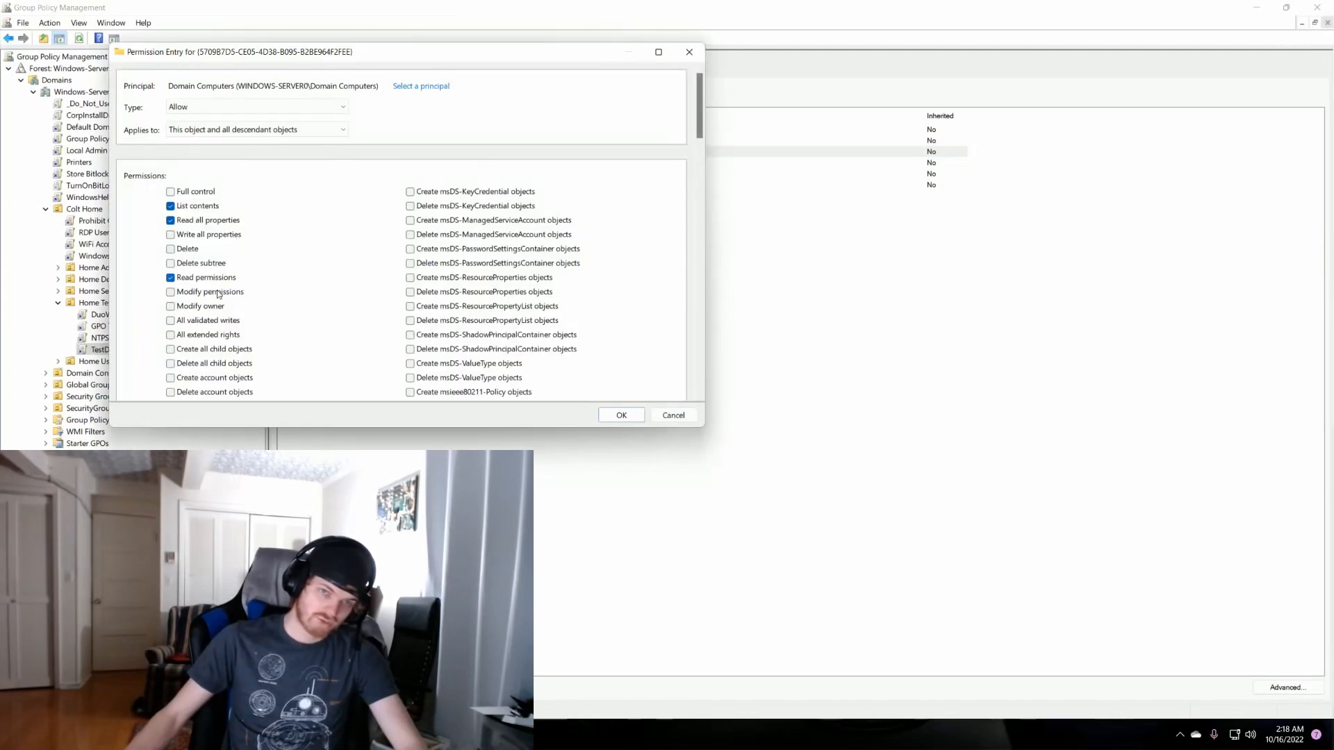
{"action": "scroll", "coordinate": [219, 294], "scroll_direction": "down", "scroll_amount": 1}
{"action": "scroll", "coordinate": [219, 294], "scroll_direction": "down", "scroll_amount": 3}
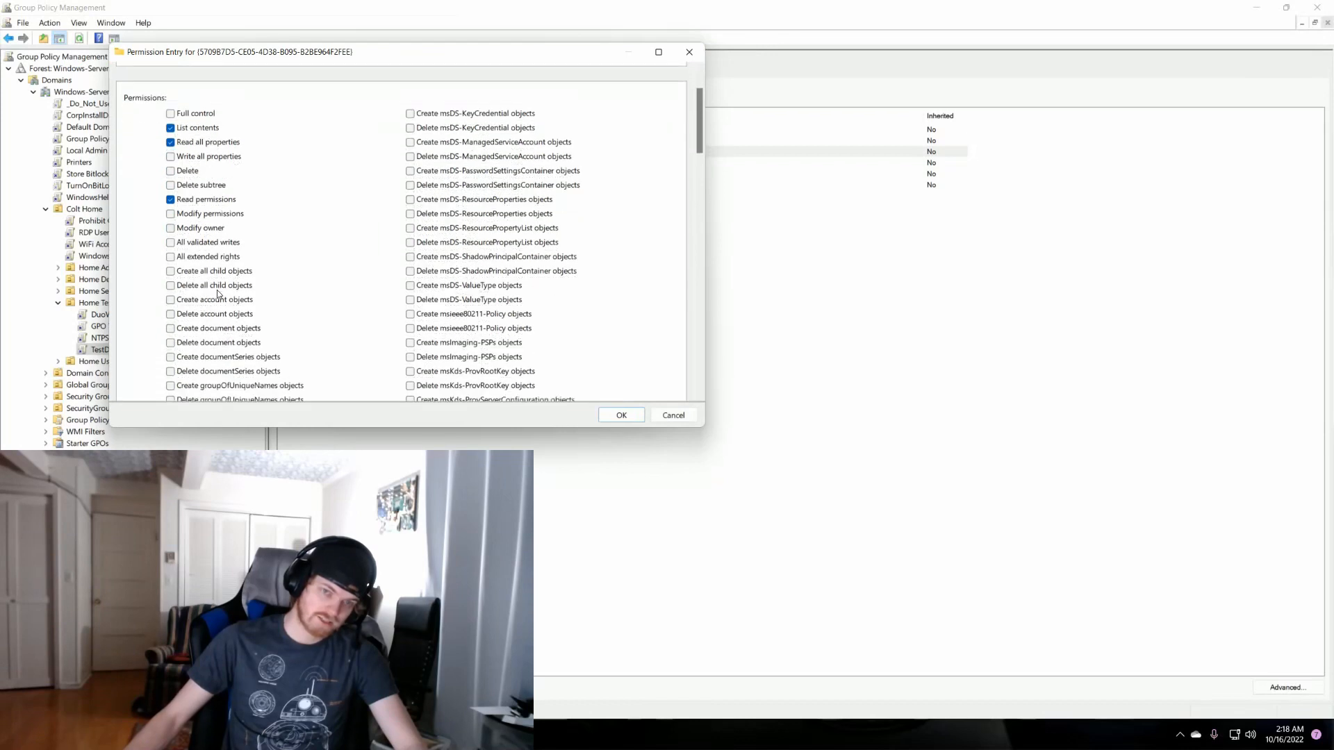
{"action": "scroll", "coordinate": [219, 294], "scroll_direction": "down", "scroll_amount": 15}
{"action": "scroll", "coordinate": [219, 295], "scroll_direction": "up", "scroll_amount": 20}
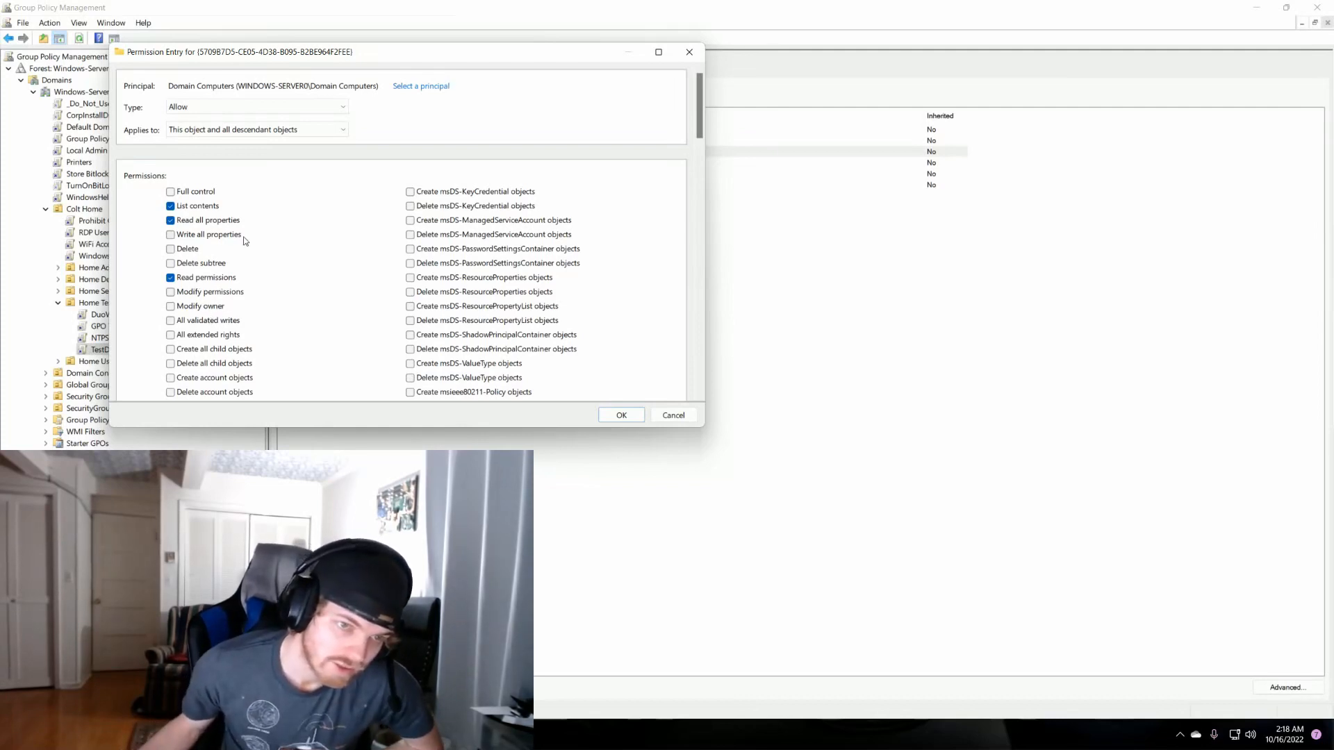
{"action": "scroll", "coordinate": [244, 241], "scroll_direction": "down", "scroll_amount": 4}
{"action": "scroll", "coordinate": [245, 241], "scroll_direction": "down", "scroll_amount": 15}
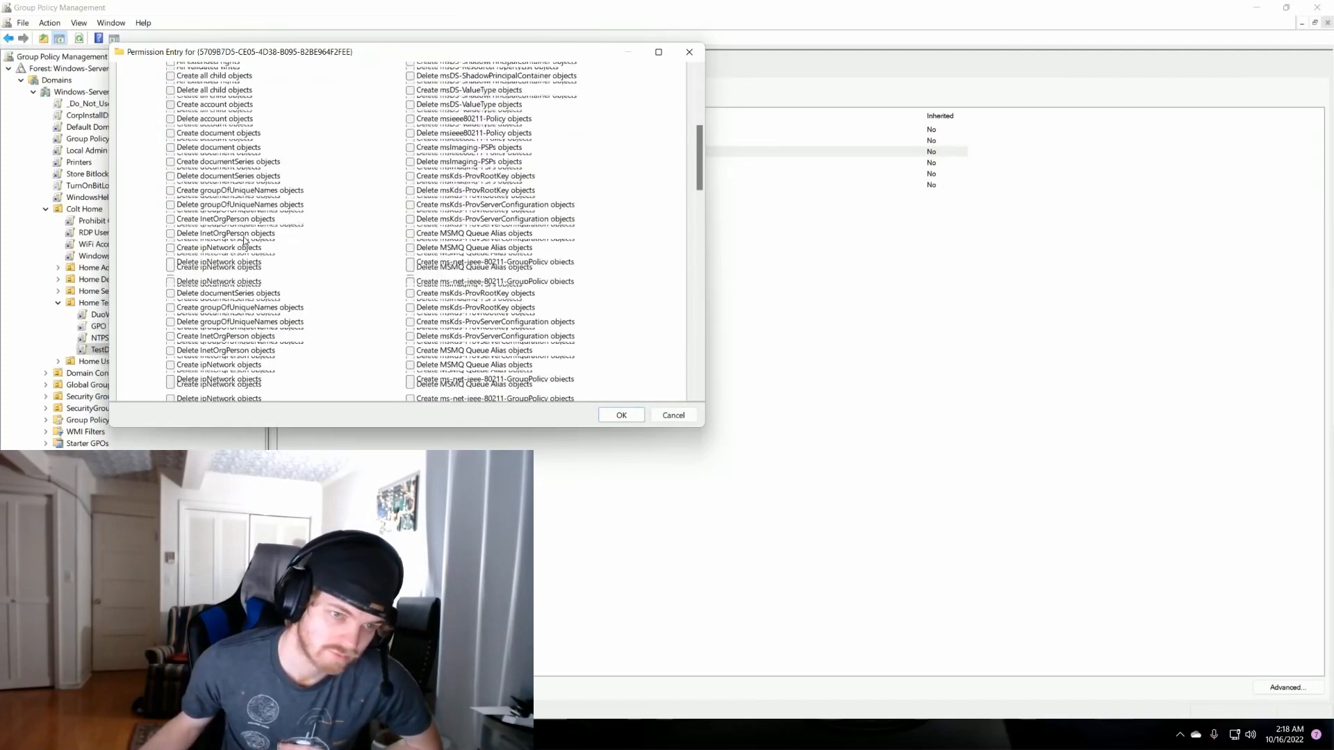
{"action": "scroll", "coordinate": [245, 241], "scroll_direction": "down", "scroll_amount": 7}
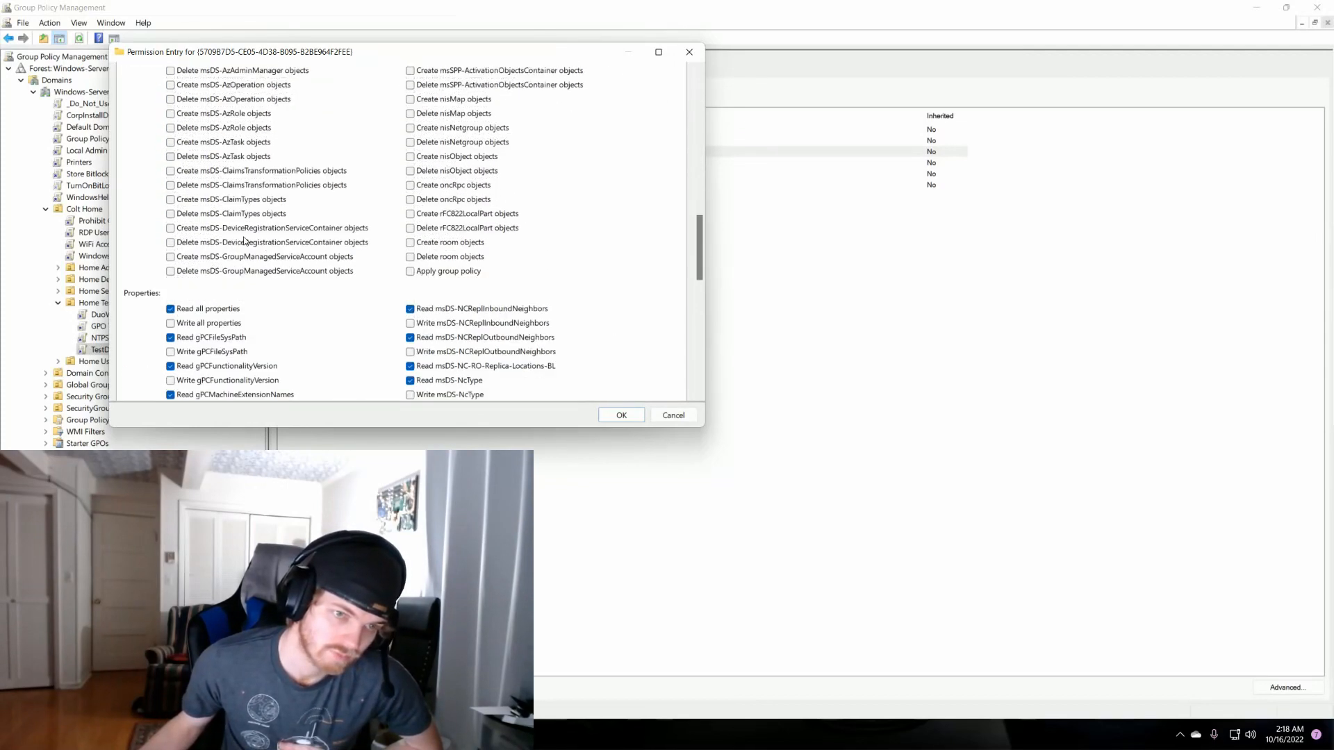
{"action": "scroll", "coordinate": [328, 287], "scroll_direction": "down", "scroll_amount": 1}
{"action": "left_click", "coordinate": [672, 416]}
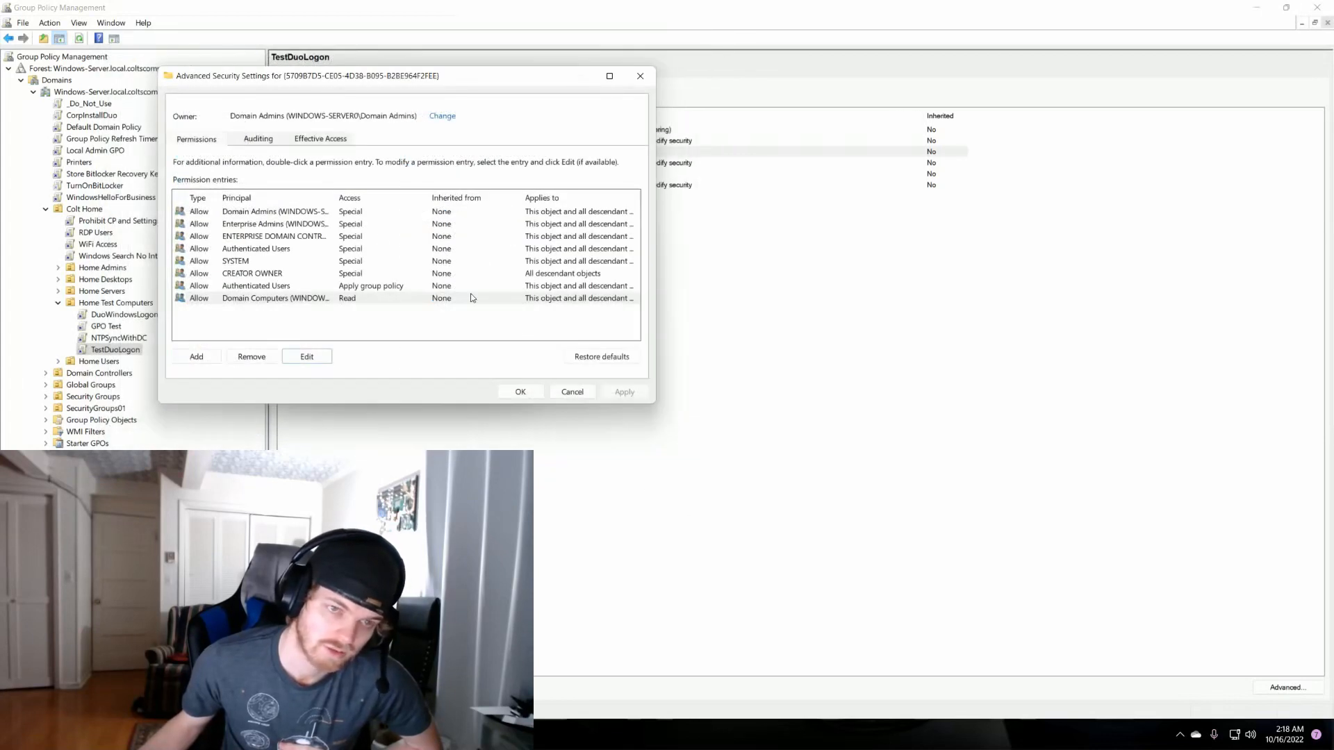
{"action": "left_click", "coordinate": [289, 301]}
{"action": "left_click", "coordinate": [574, 392]}
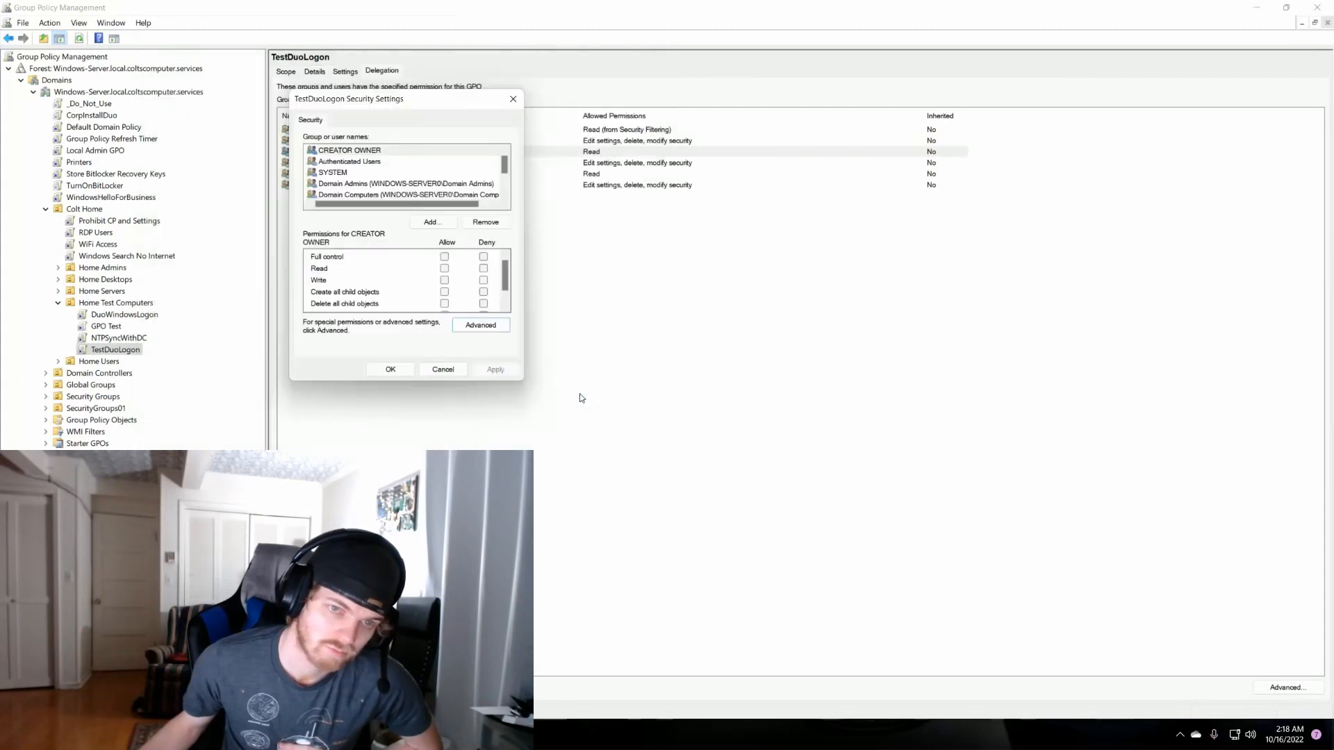
Step: Allow the Apply group policy permission for Domain Computers on TestDuoLogon and save the security settings
{"action": "scroll", "coordinate": [389, 278], "scroll_direction": "down", "scroll_amount": 1}
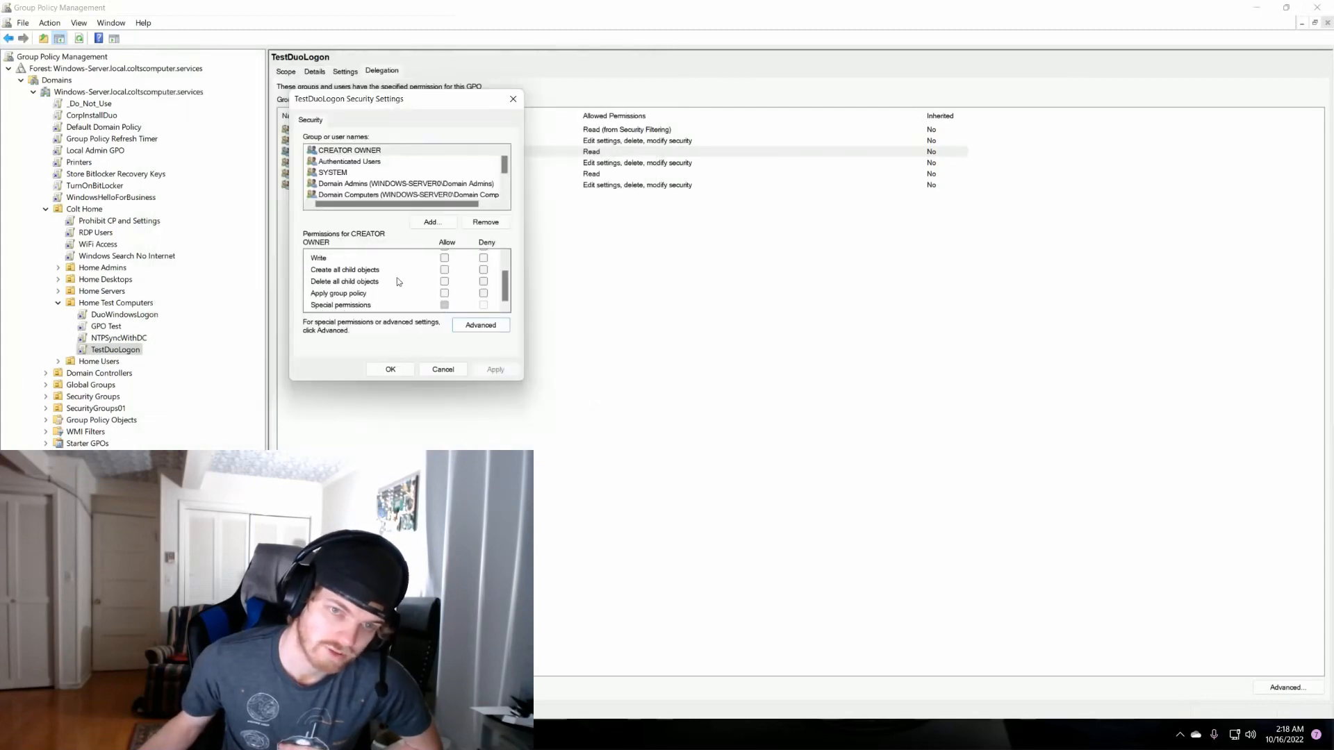
{"action": "left_click", "coordinate": [362, 197]}
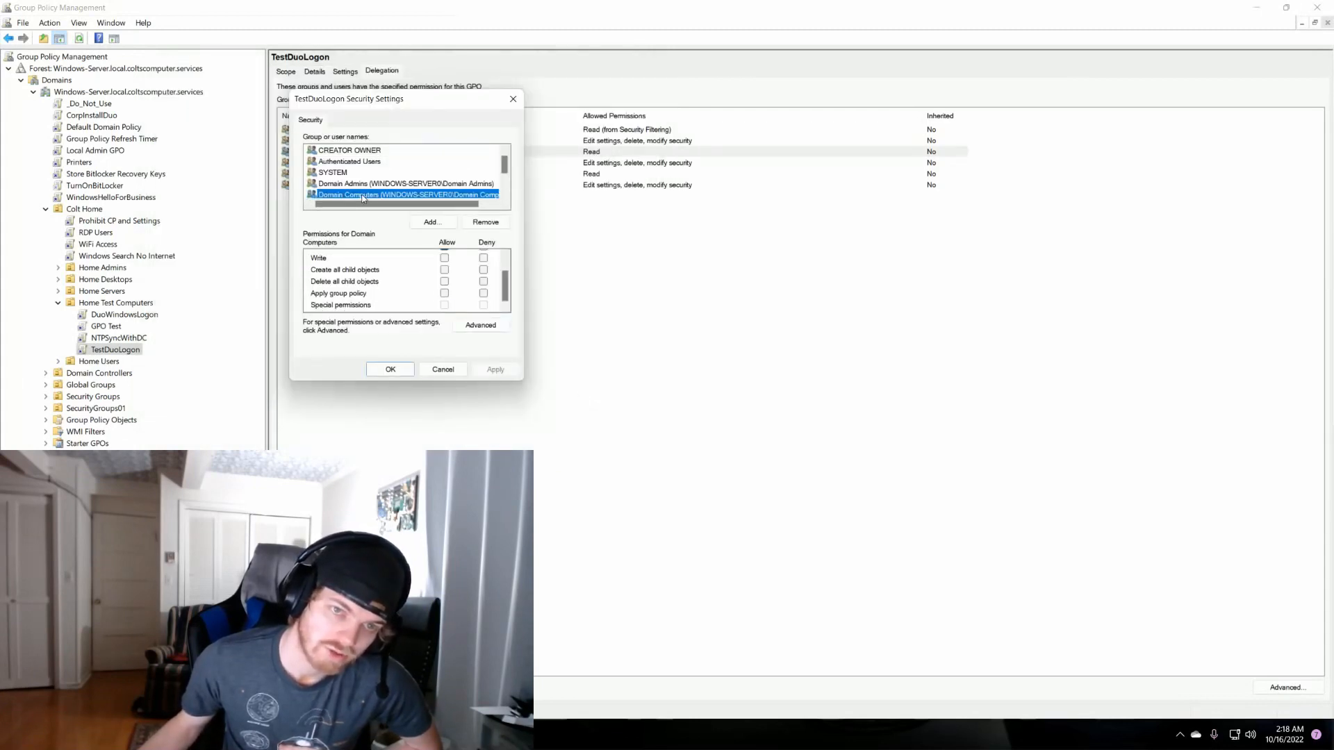
{"action": "scroll", "coordinate": [413, 280], "scroll_direction": "up", "scroll_amount": 1}
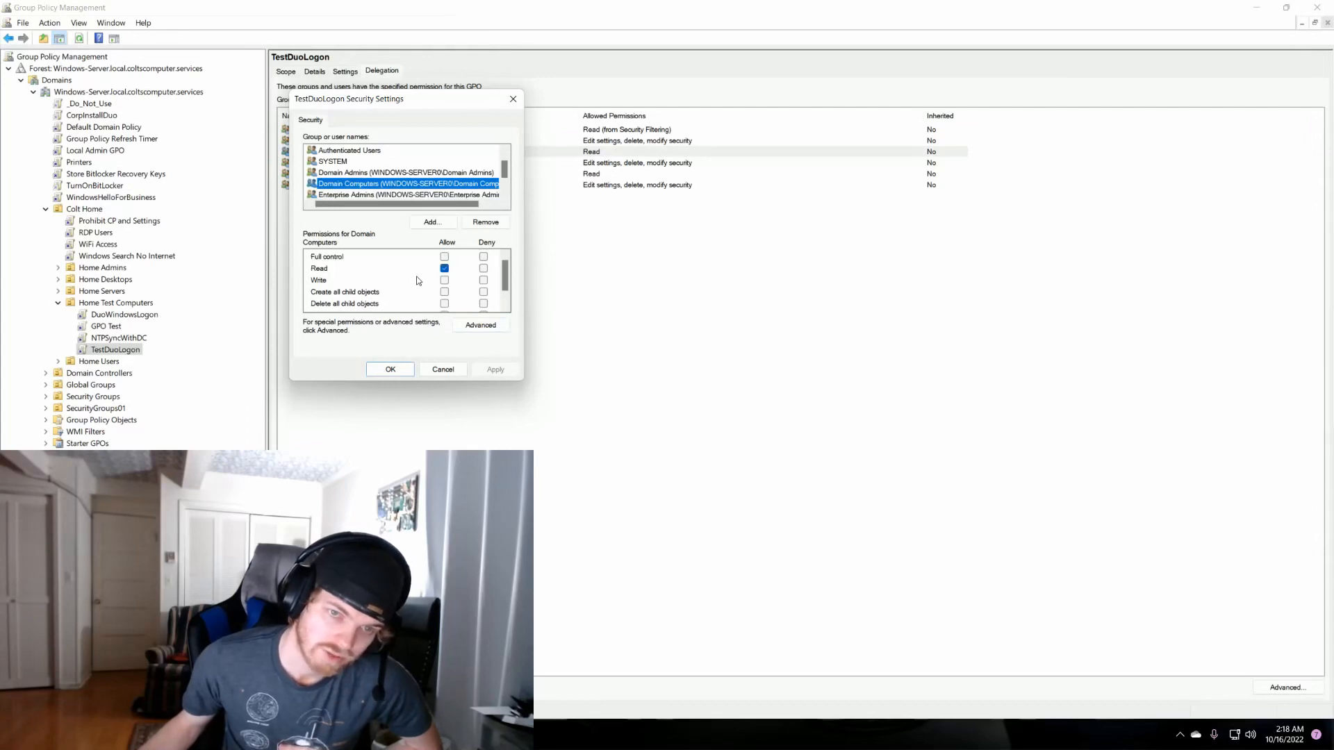
{"action": "scroll", "coordinate": [418, 280], "scroll_direction": "down", "scroll_amount": 1}
{"action": "left_click", "coordinate": [444, 294]}
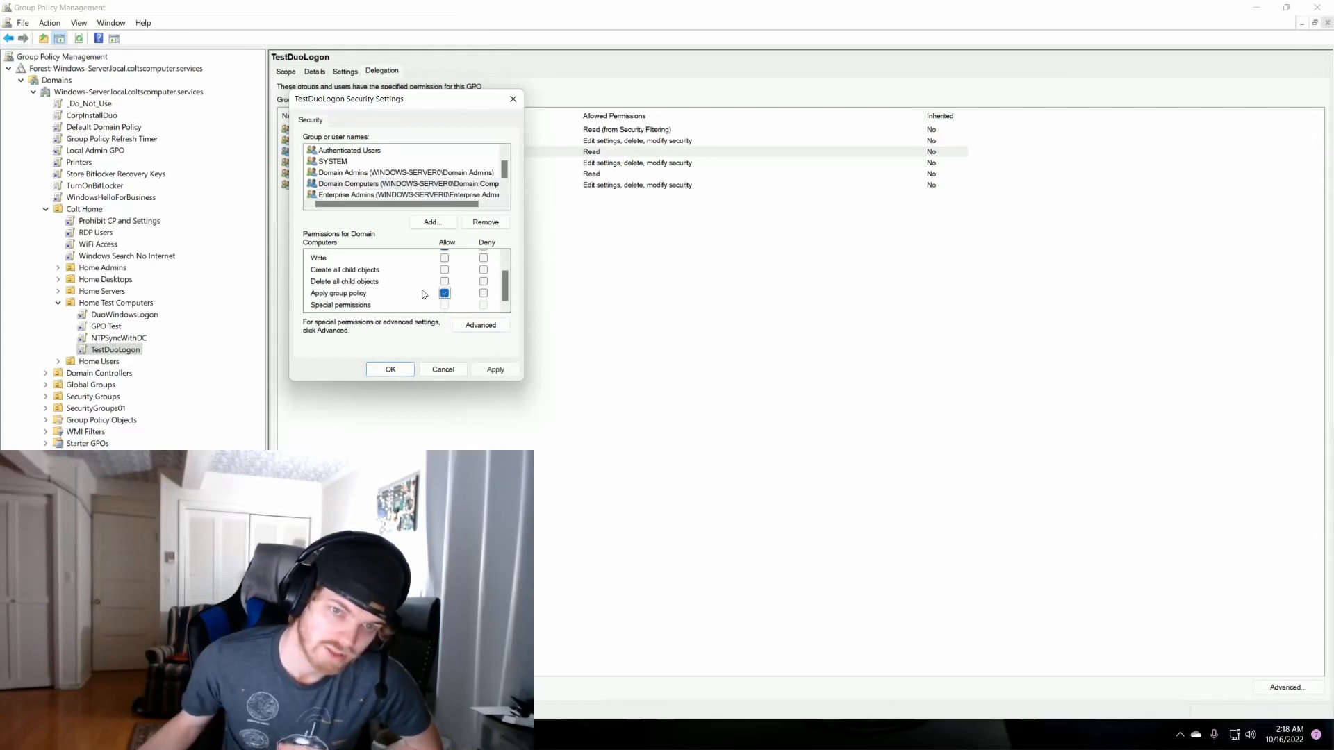
{"action": "left_click", "coordinate": [492, 370]}
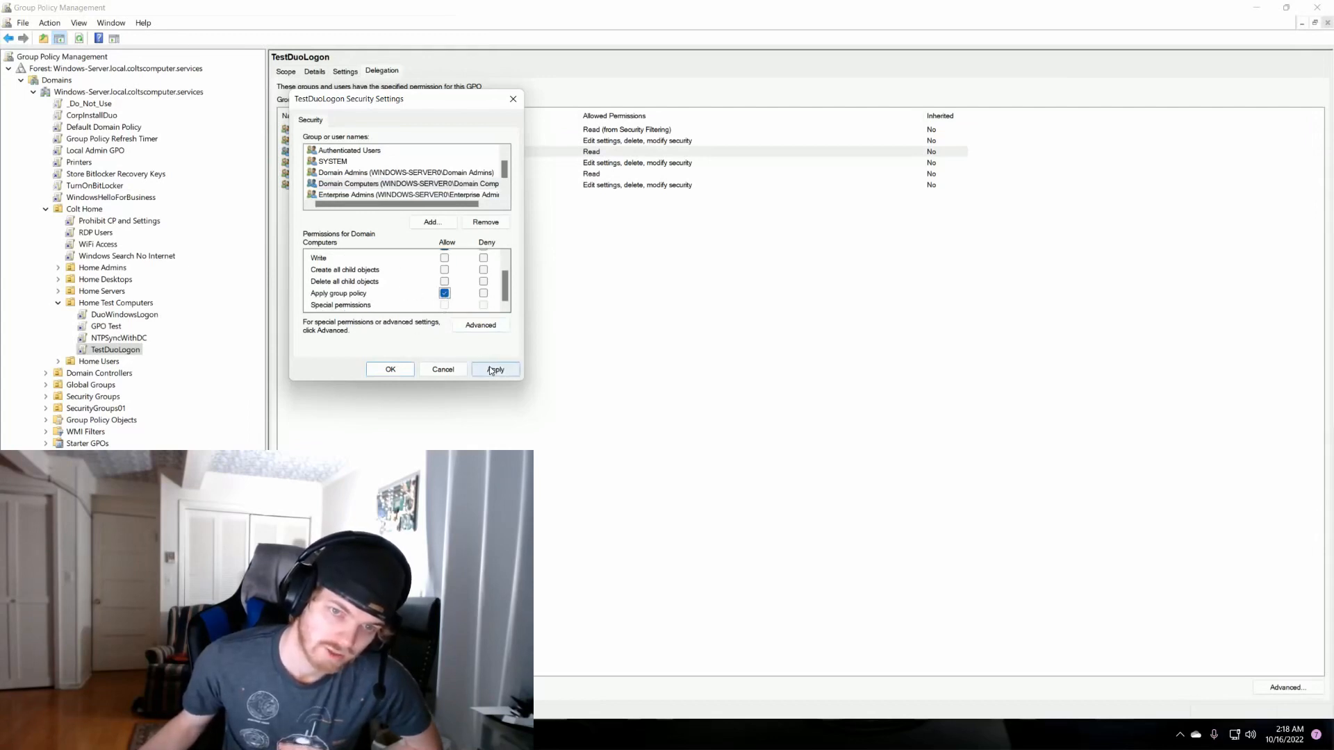
{"action": "left_click", "coordinate": [391, 370]}
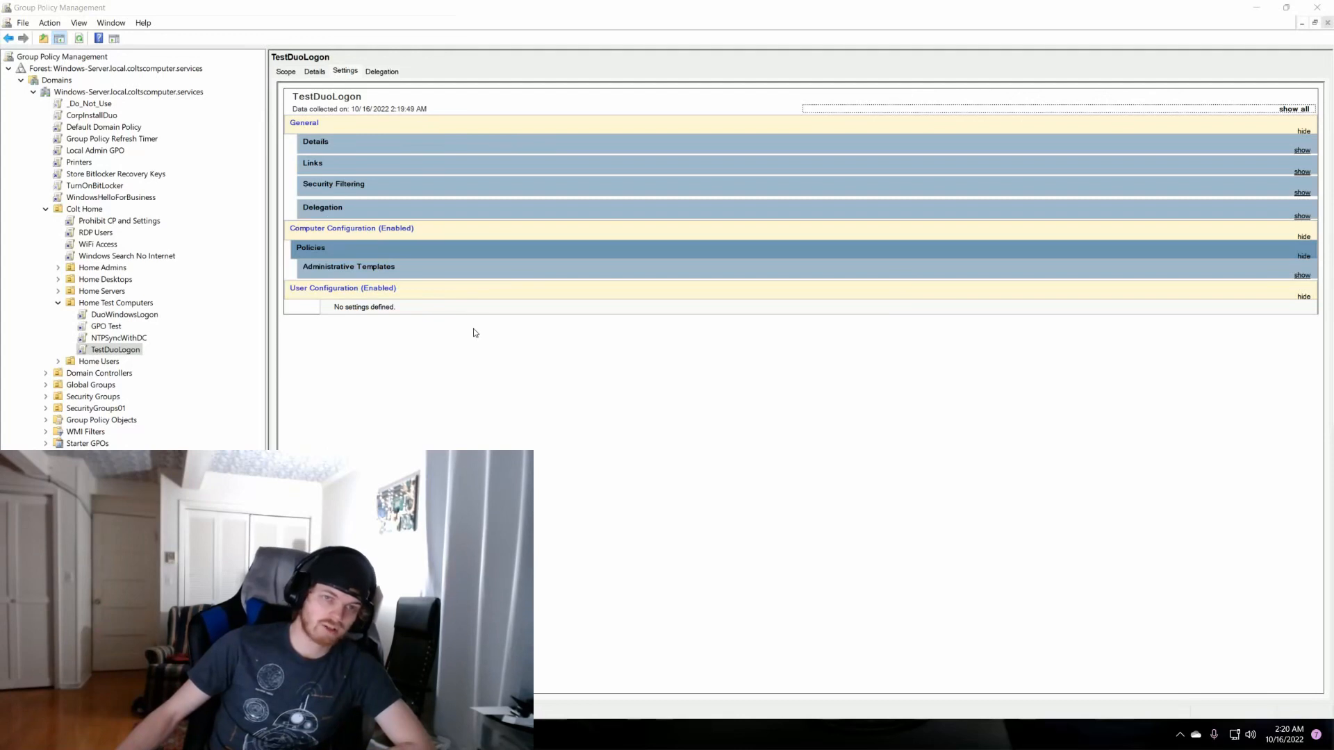
Step: Review the settings report of the CorpInstallDuo GPO and the settings and details of the _Do_Not_Use GPO
{"action": "left_click", "coordinate": [106, 115]}
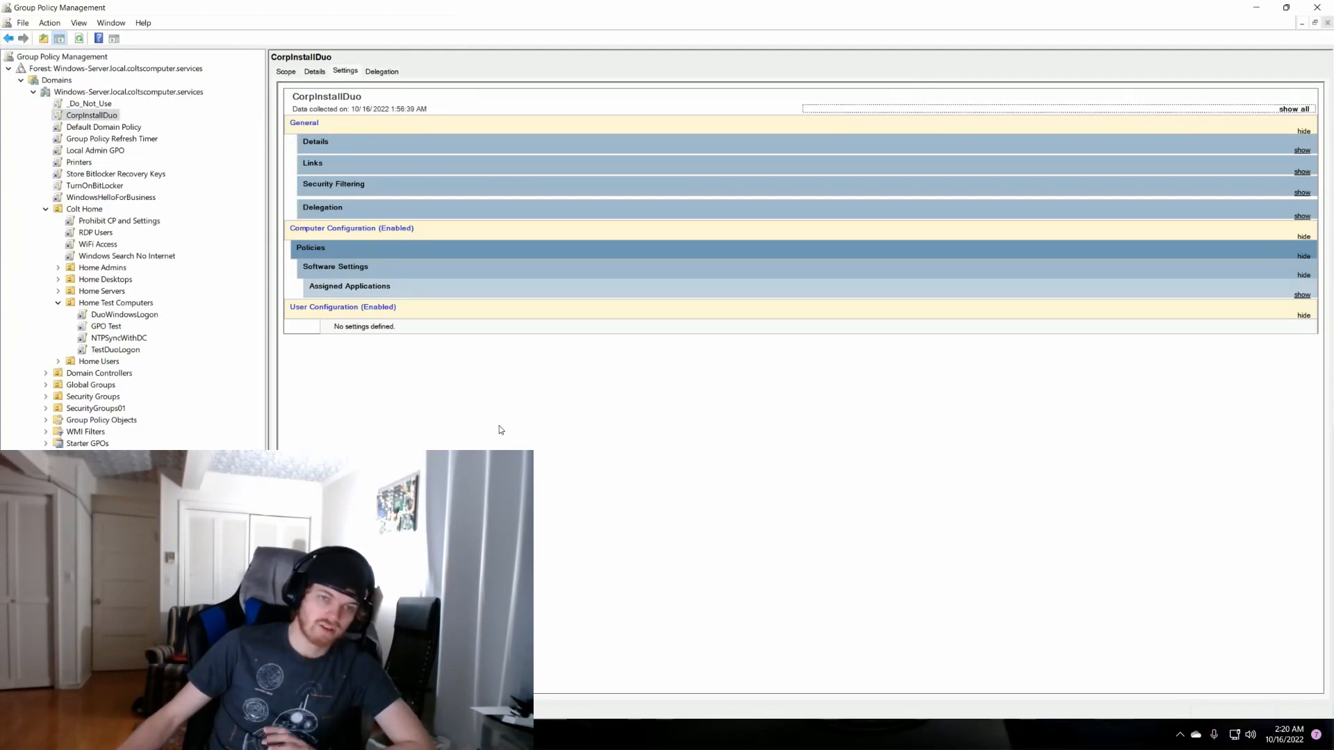
{"action": "left_click", "coordinate": [482, 423]}
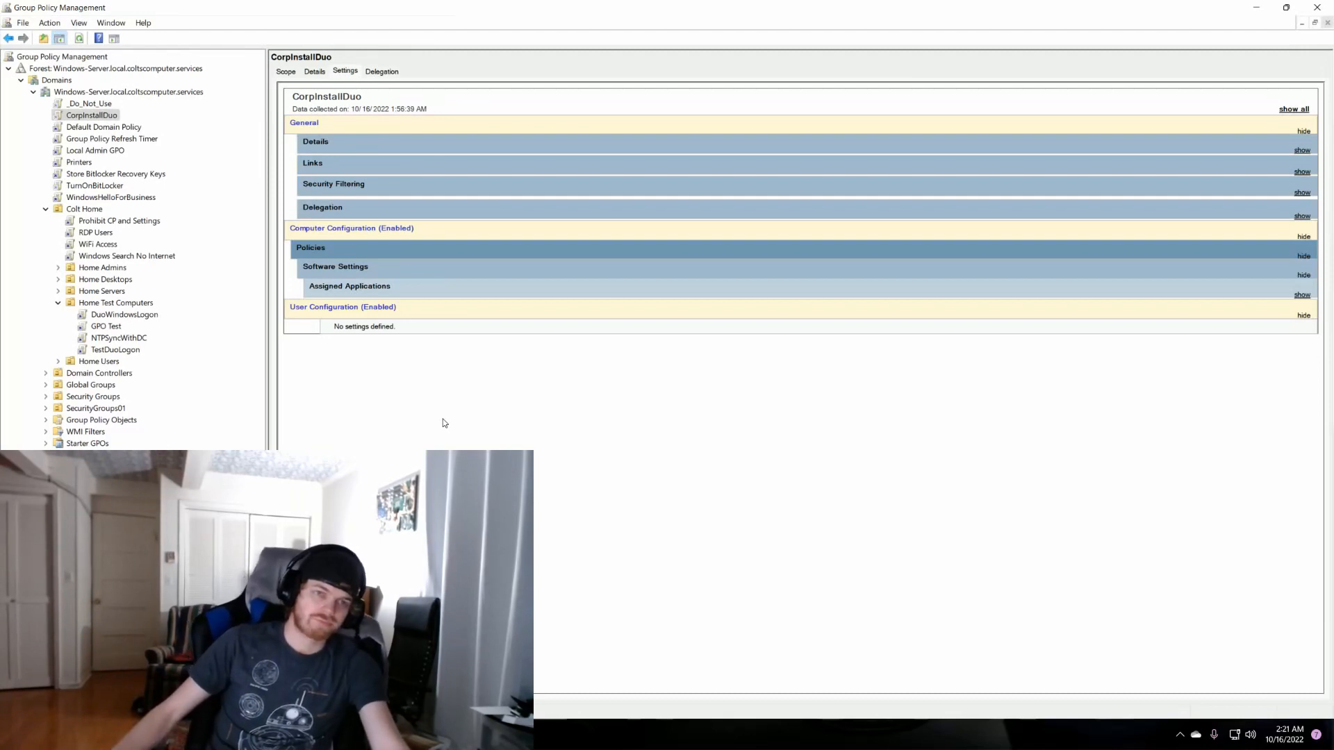
{"action": "left_click", "coordinate": [95, 105]}
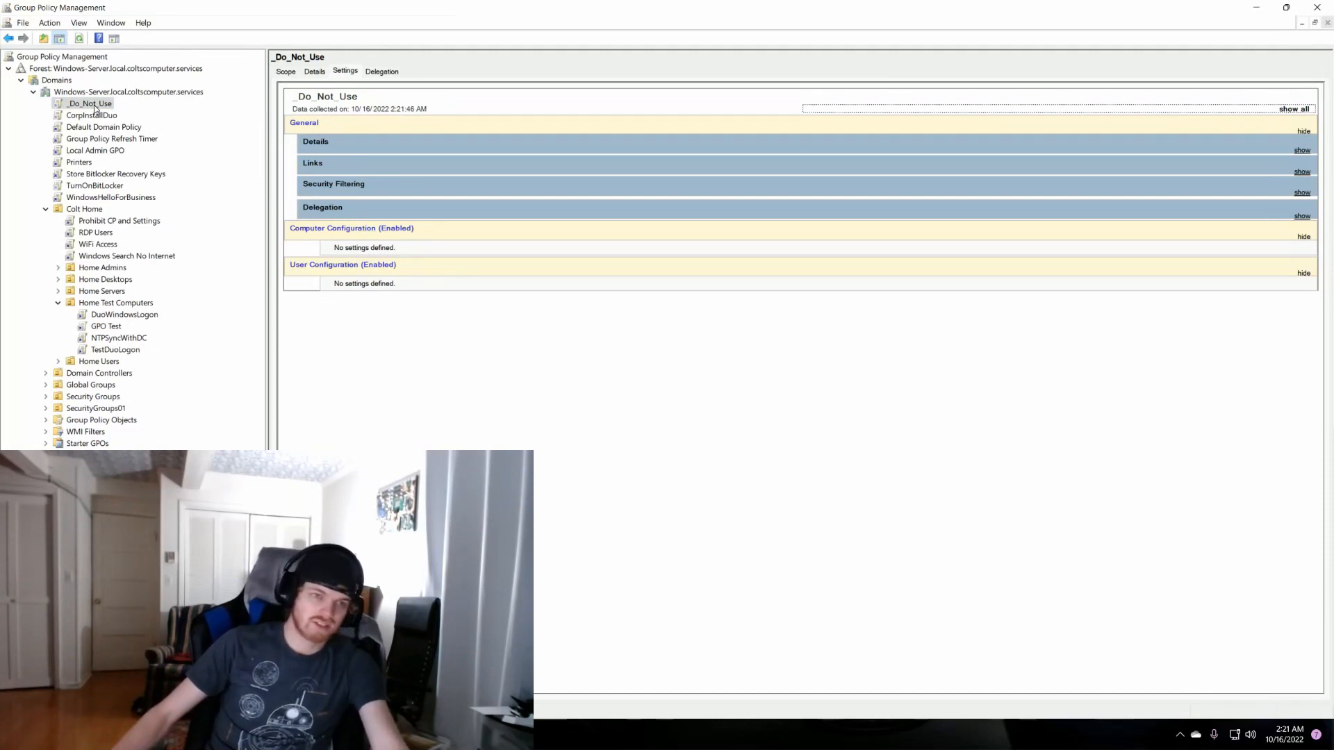
{"action": "right_click", "coordinate": [95, 106]}
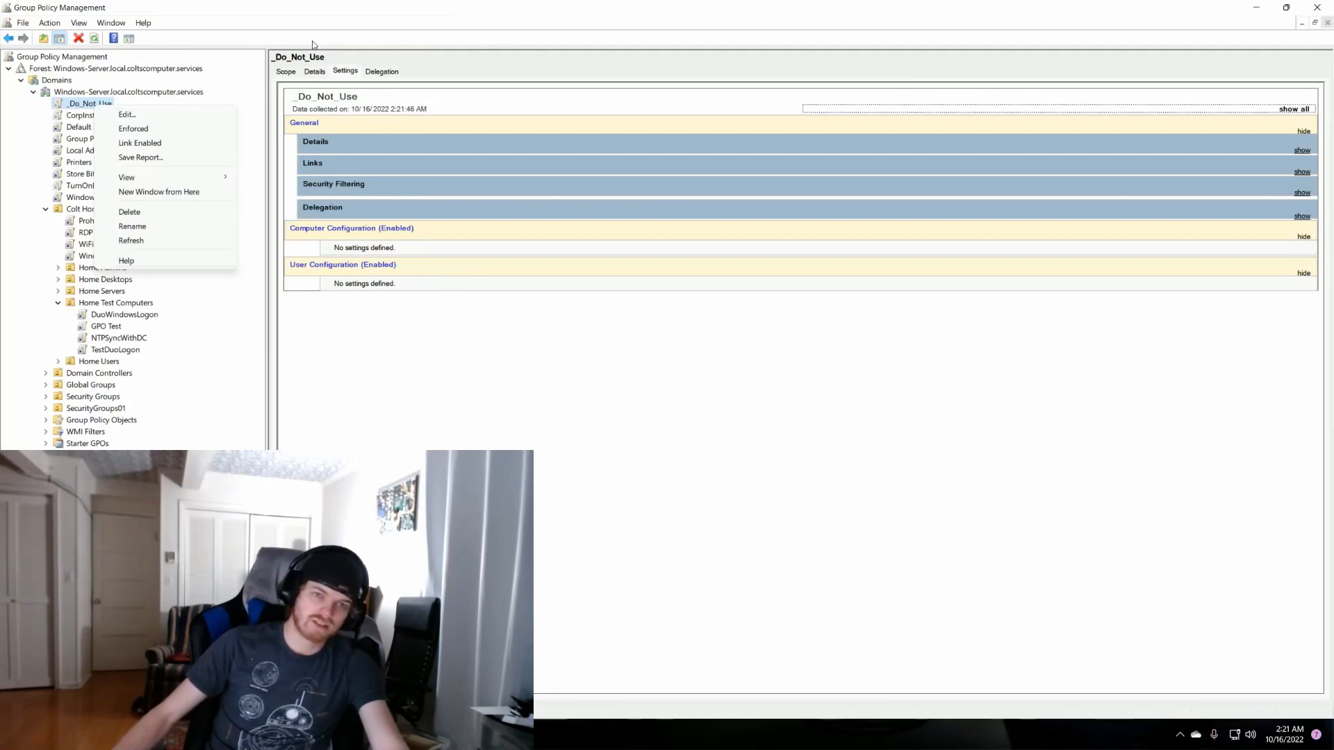
{"action": "left_click", "coordinate": [315, 72]}
{"action": "left_click", "coordinate": [315, 71]}
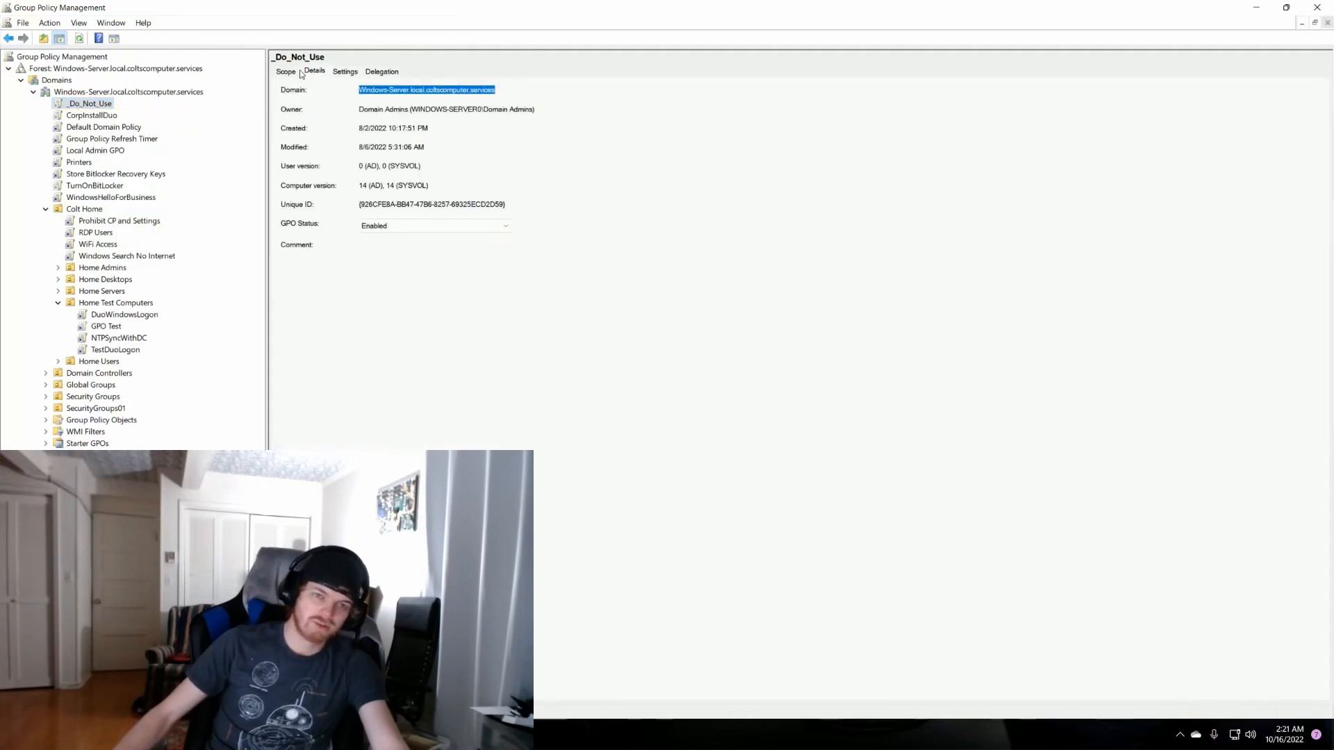
Step: Check the scope of the _Do_Not_Use GPO, then open it for editing at Software installation under Computer Configuration policies
{"action": "left_click", "coordinate": [292, 71]}
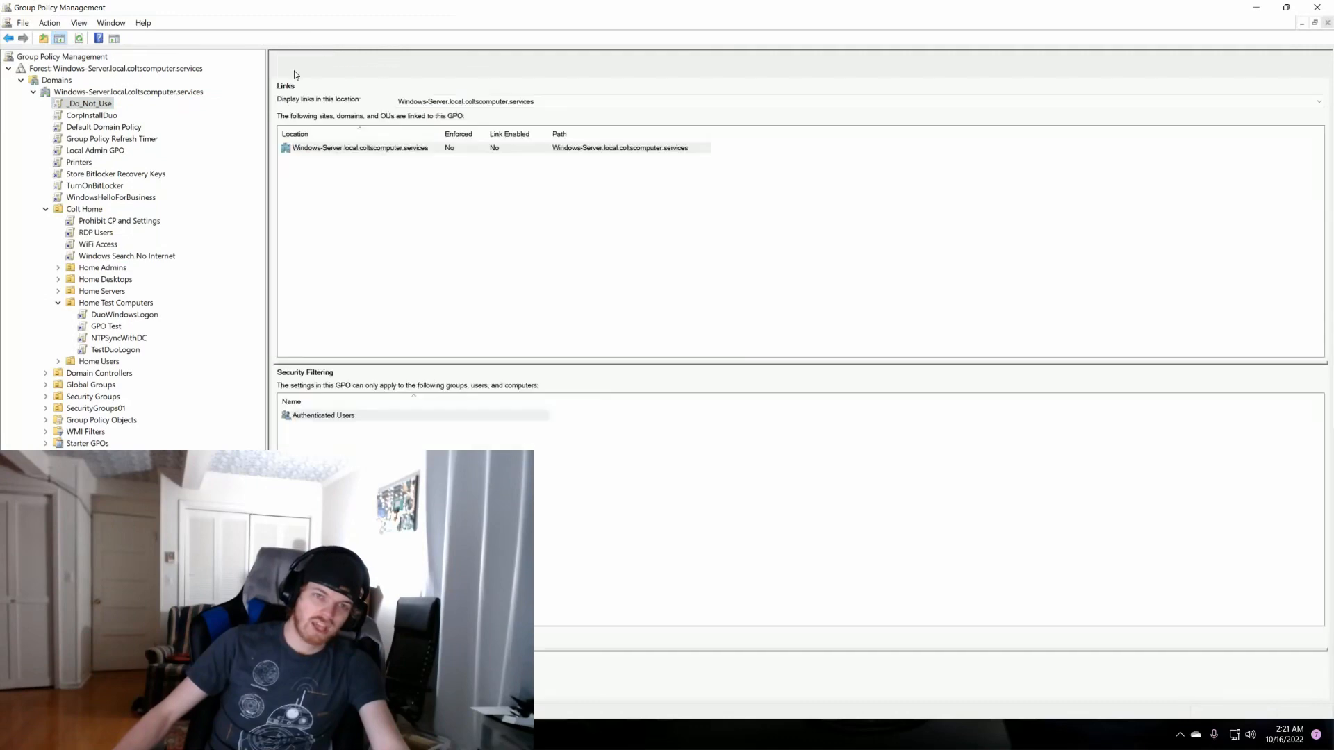
{"action": "left_click", "coordinate": [95, 104]}
{"action": "right_click", "coordinate": [96, 106]}
{"action": "left_click", "coordinate": [119, 115]}
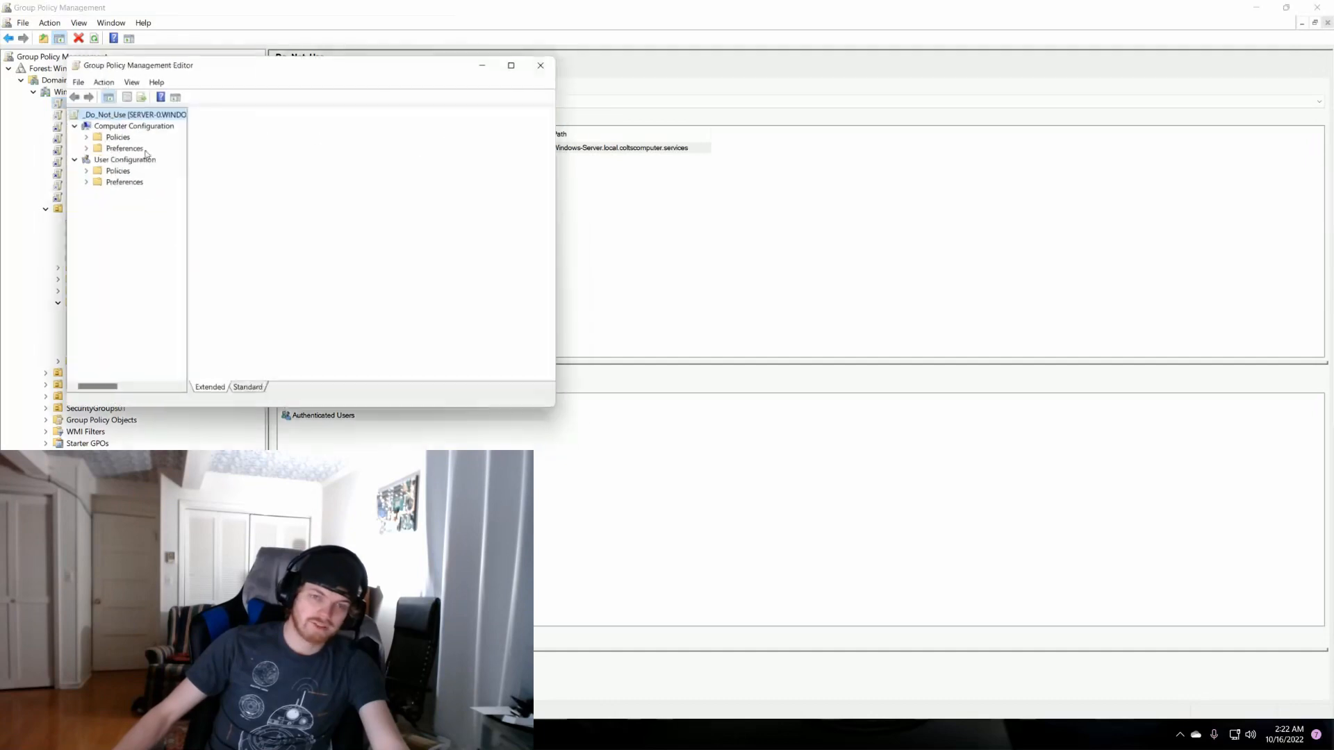
{"action": "left_click_drag", "start_coordinate": [194, 60], "coordinate": [421, 69]}
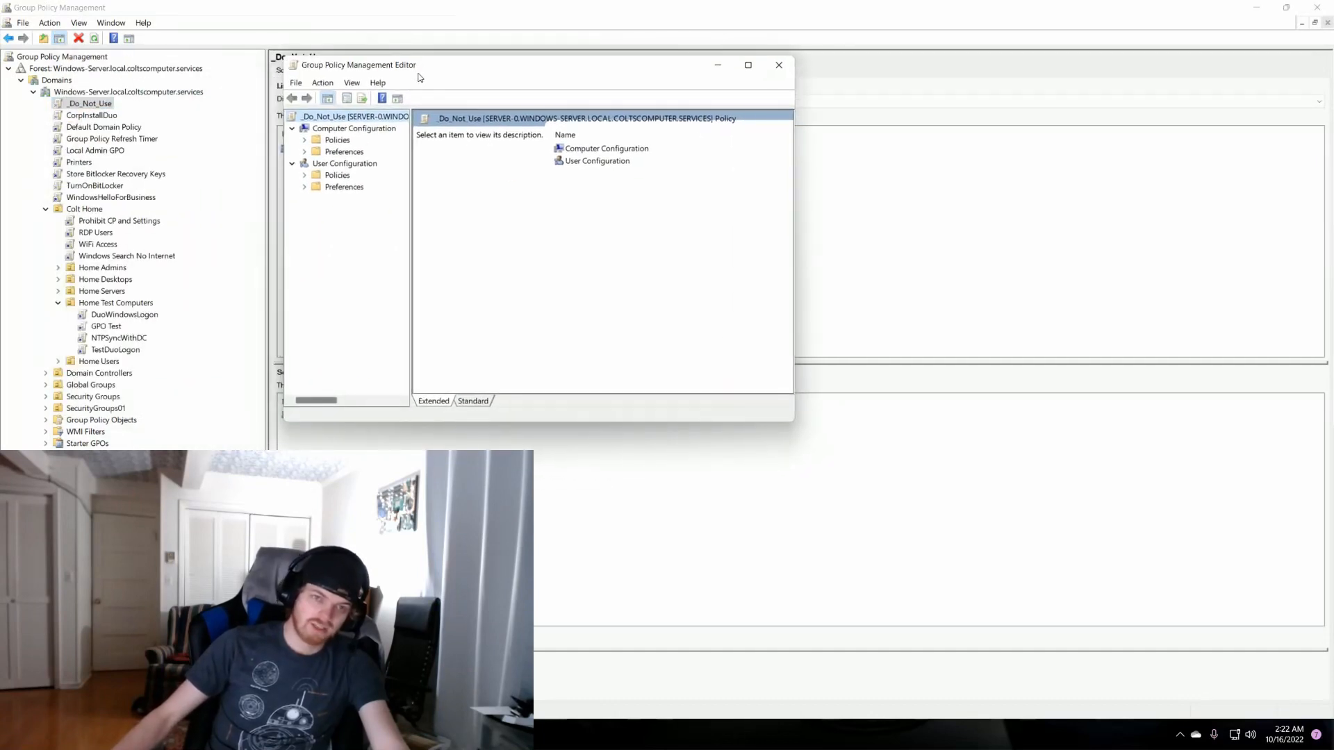
{"action": "left_click", "coordinate": [306, 141]}
{"action": "left_click", "coordinate": [317, 152]}
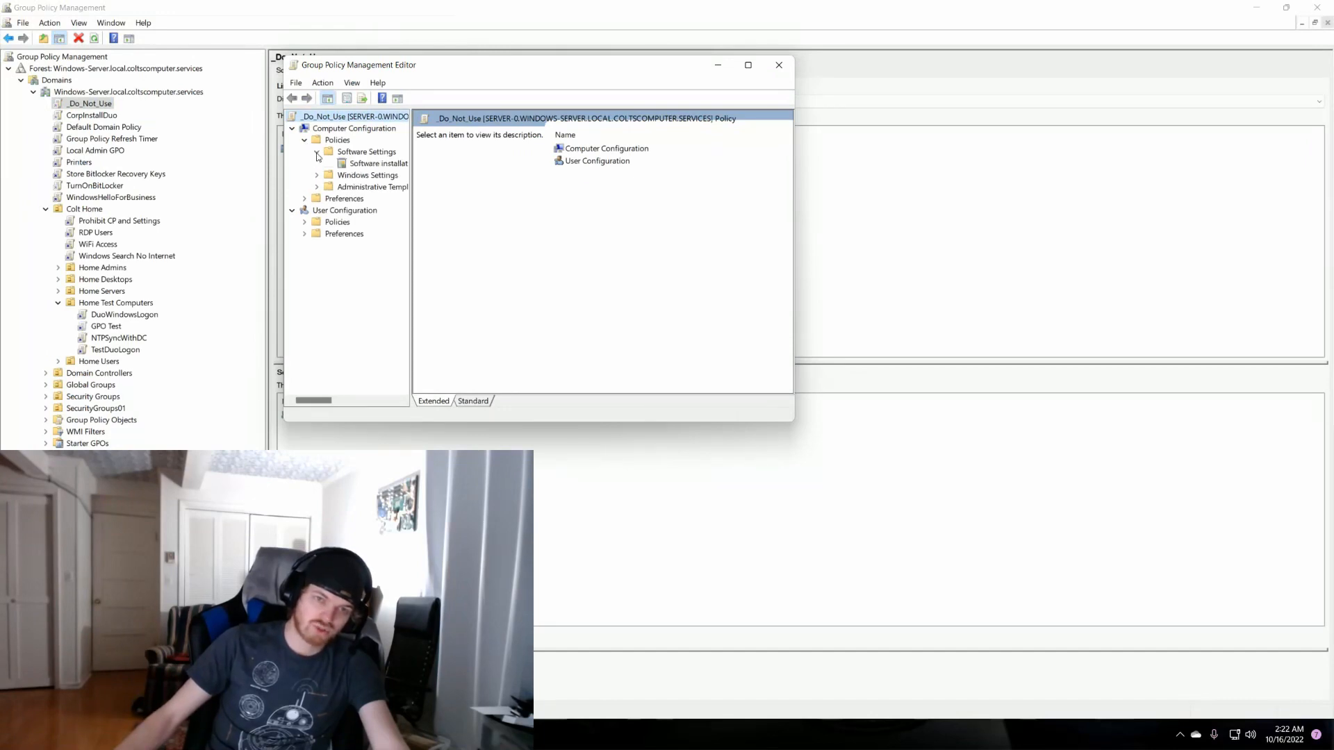
{"action": "left_click", "coordinate": [359, 164]}
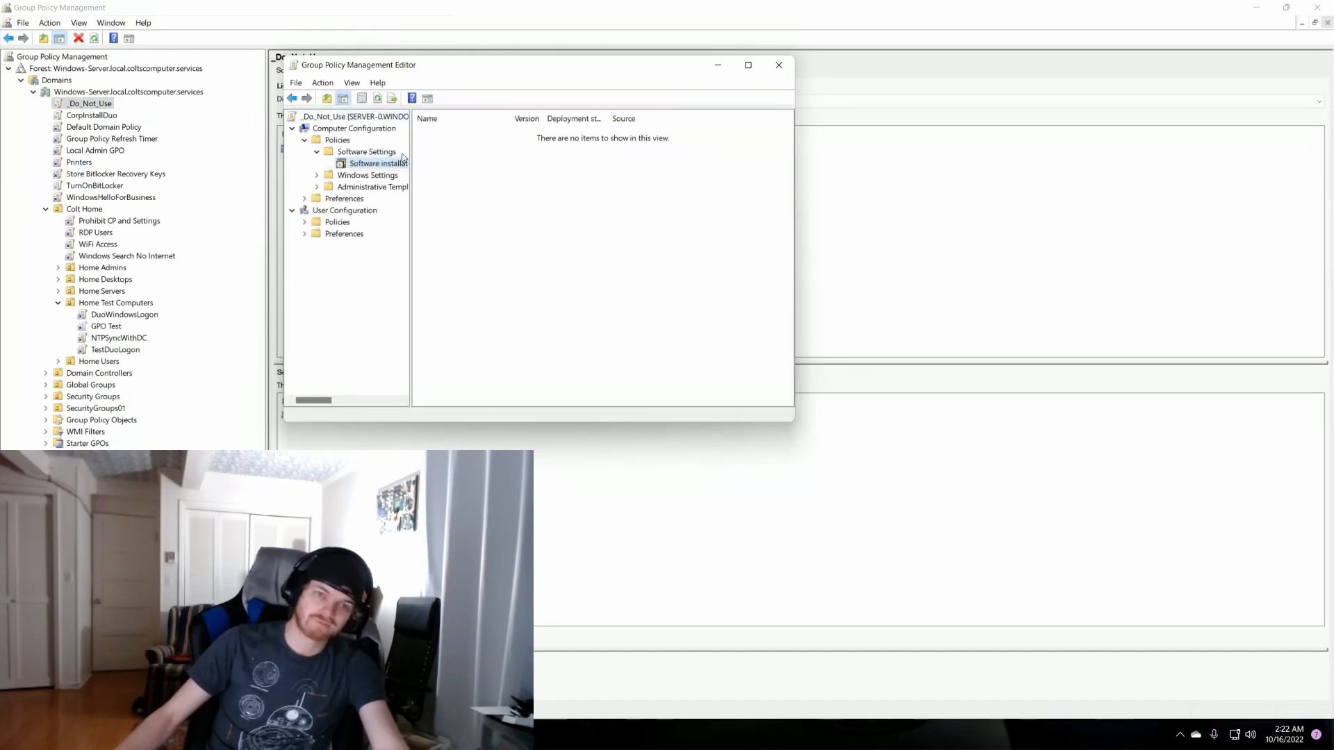
Step: Add DuoWindowsLogon64.msi from SoftwareDeploymentShare on server-0 as a software installation package with the Assigned deployment method
{"action": "right_click", "coordinate": [368, 166]}
{"action": "mouse_move", "coordinate": [417, 173]}
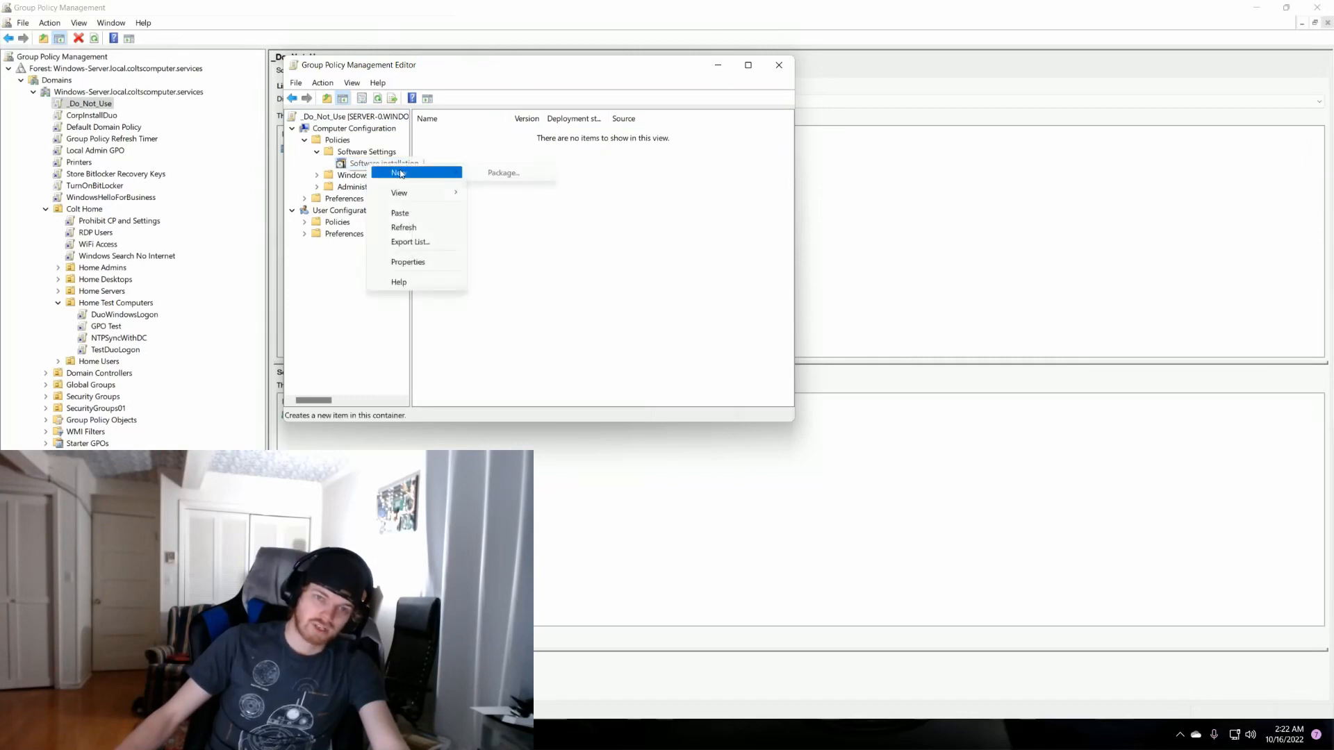
{"action": "left_click", "coordinate": [491, 173]}
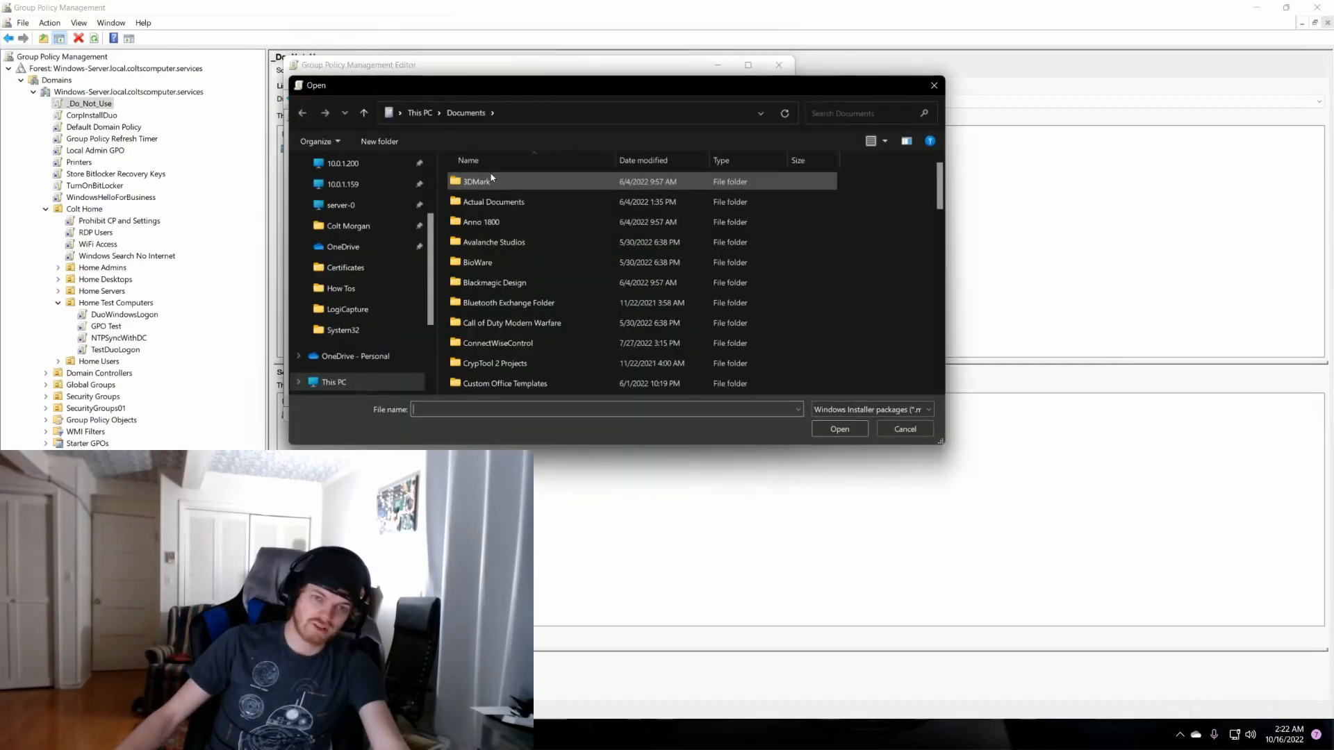
{"action": "left_click_drag", "start_coordinate": [511, 89], "coordinate": [452, 85]}
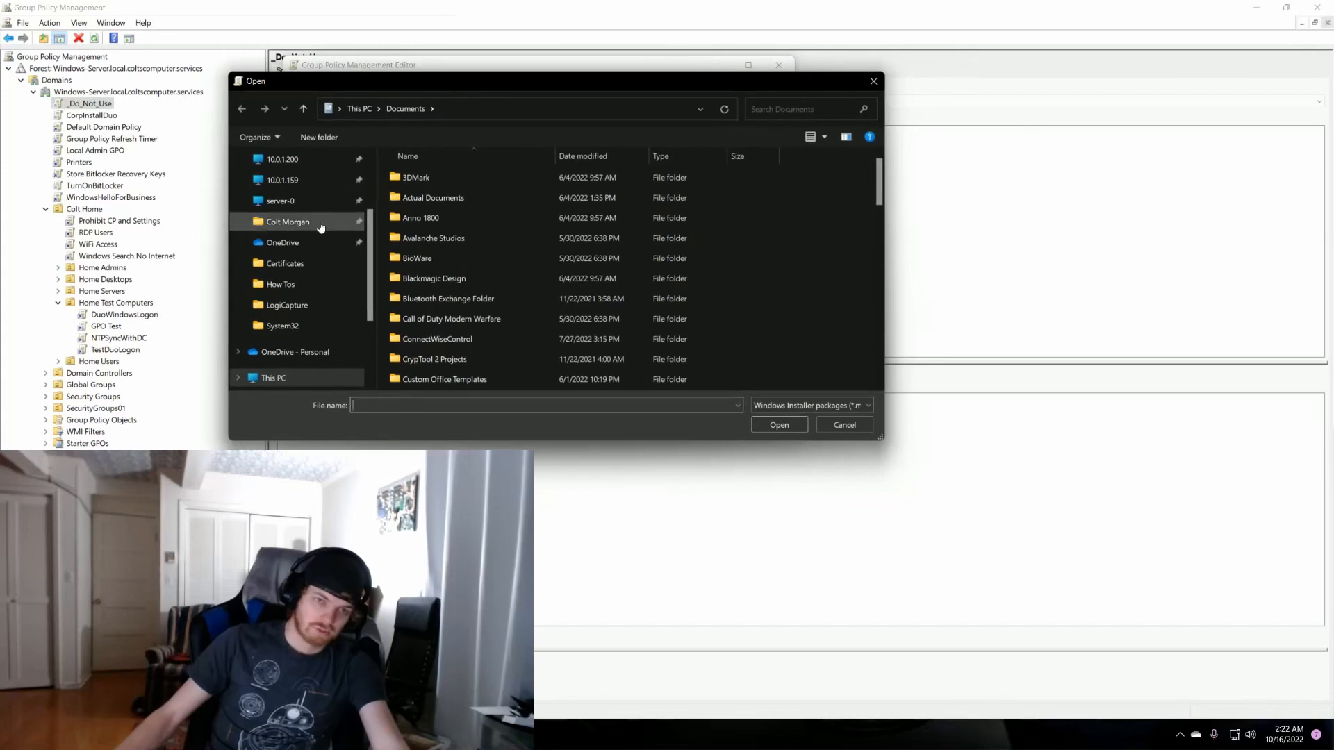
{"action": "scroll", "coordinate": [309, 248], "scroll_direction": "up", "scroll_amount": 1}
{"action": "scroll", "coordinate": [309, 248], "scroll_direction": "up", "scroll_amount": 1}
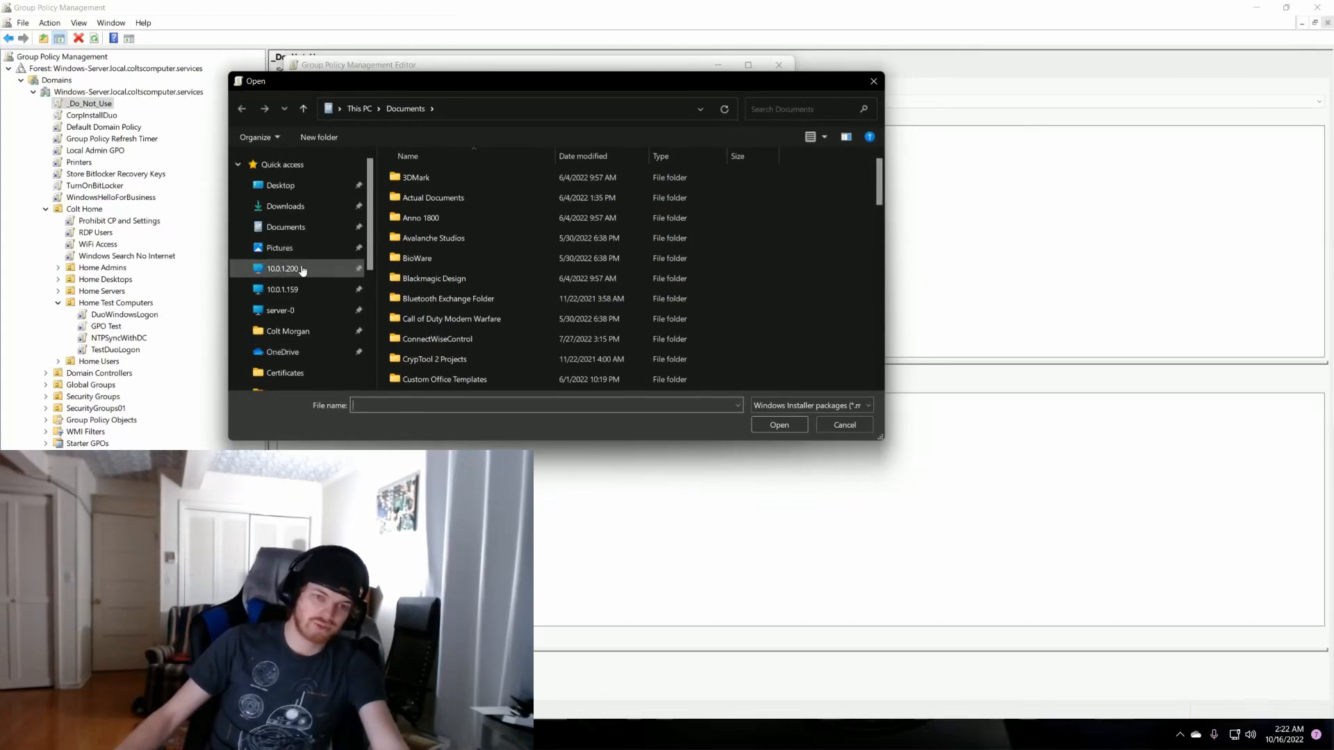
{"action": "left_click", "coordinate": [298, 312]}
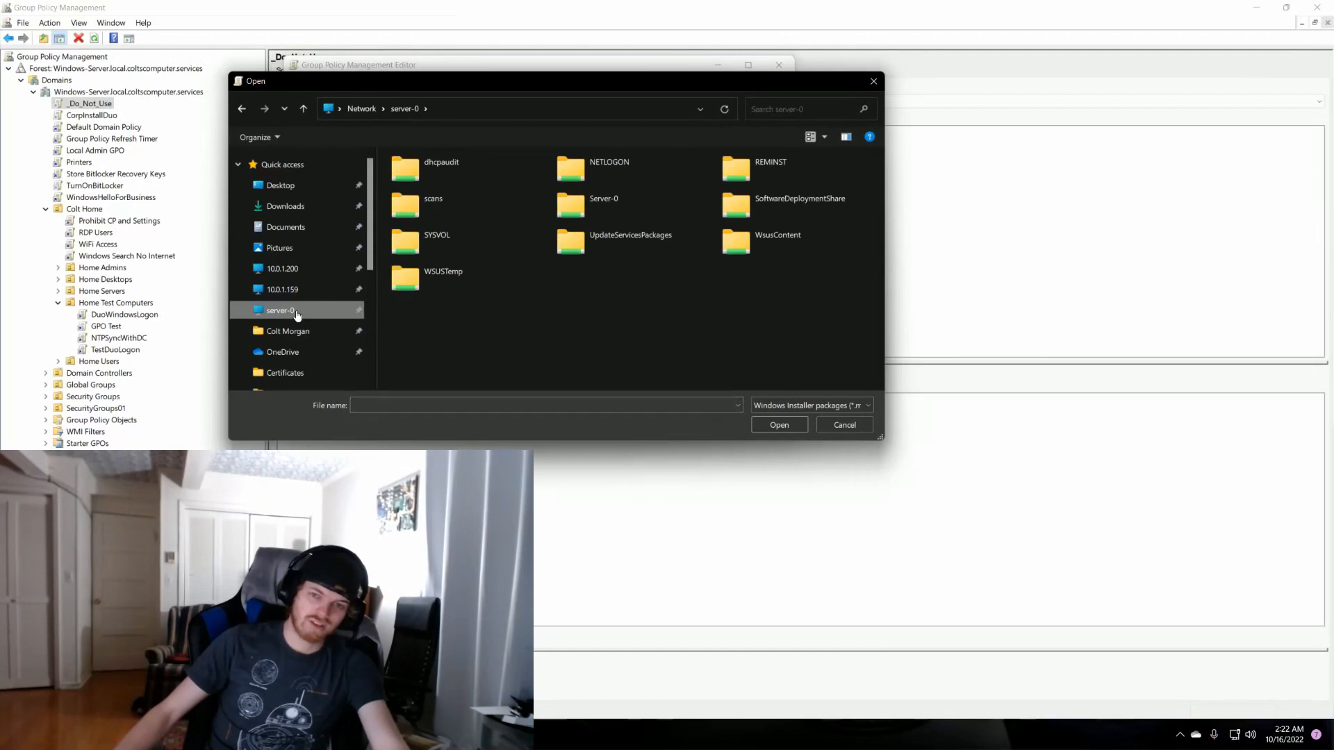
{"action": "left_click", "coordinate": [773, 211]}
{"action": "double_click", "coordinate": [773, 211]}
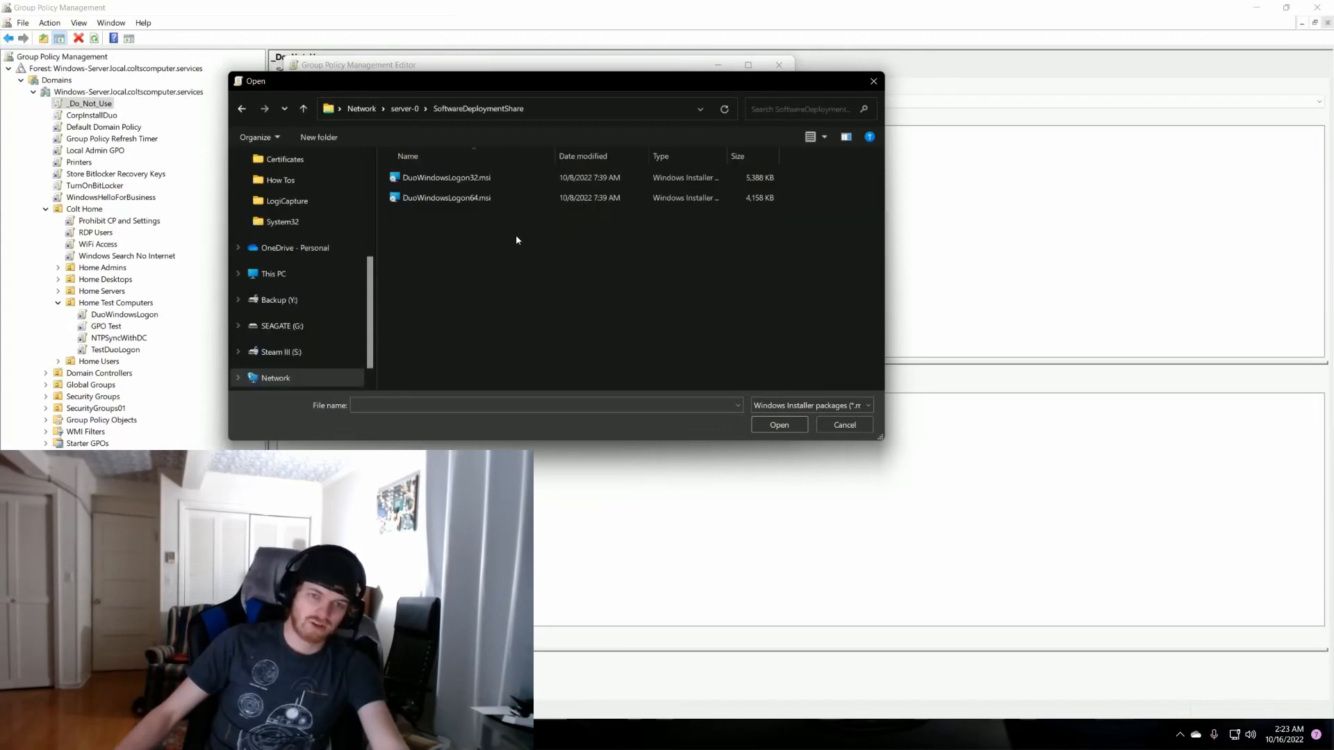
{"action": "left_click", "coordinate": [452, 200]}
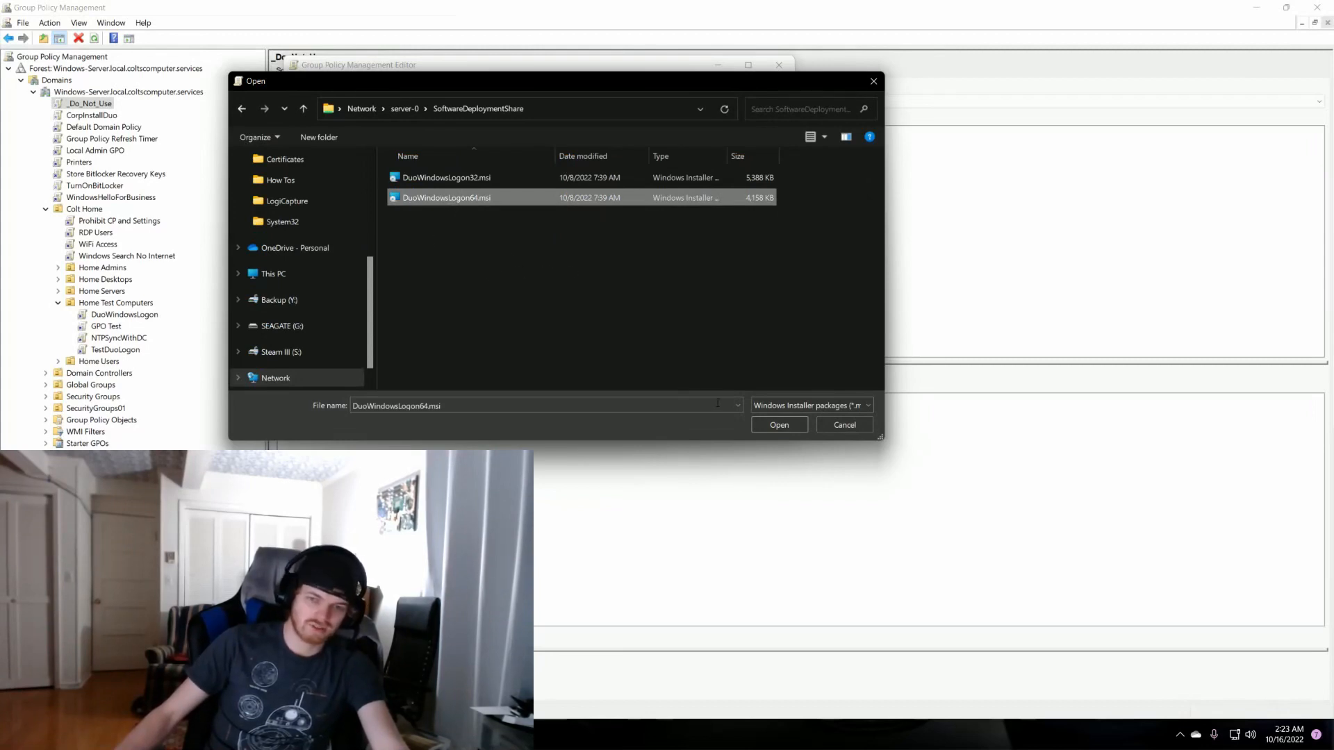
{"action": "left_click", "coordinate": [762, 426]}
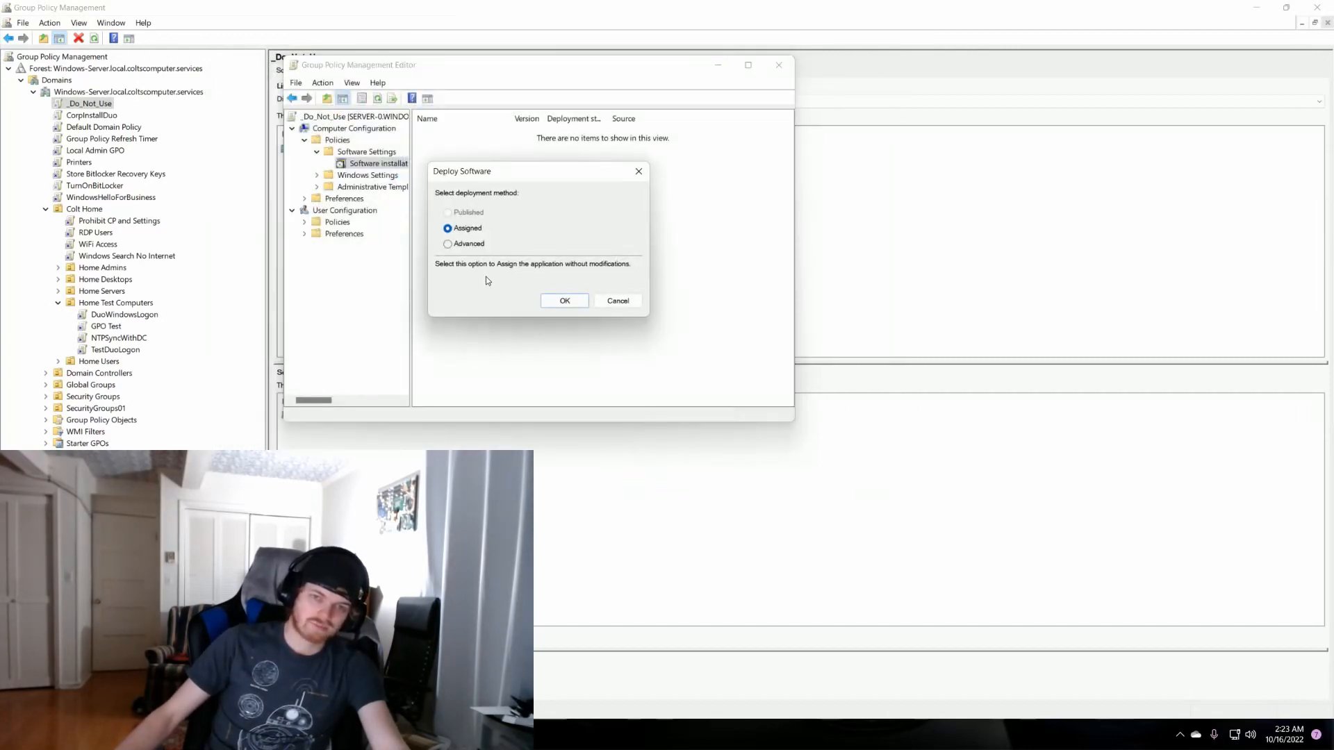
{"action": "left_click", "coordinate": [552, 302]}
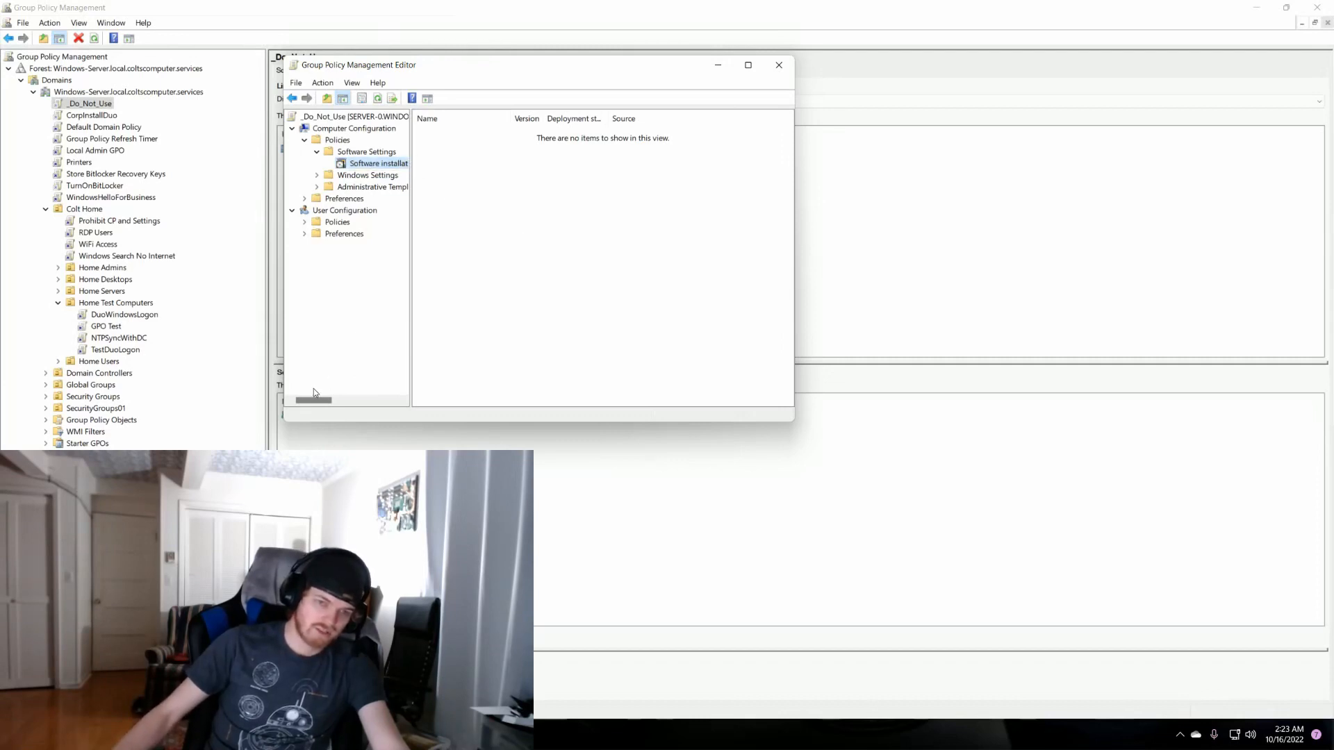
Step: Widen the editor and its columns to review the Duo package's name and source path, and close the editor
{"action": "mouse_move", "coordinate": [315, 401]}
{"action": "left_mouse_down"}
{"action": "mouse_move", "coordinate": [385, 402]}
{"action": "mouse_move", "coordinate": [300, 394]}
{"action": "left_mouse_up"}
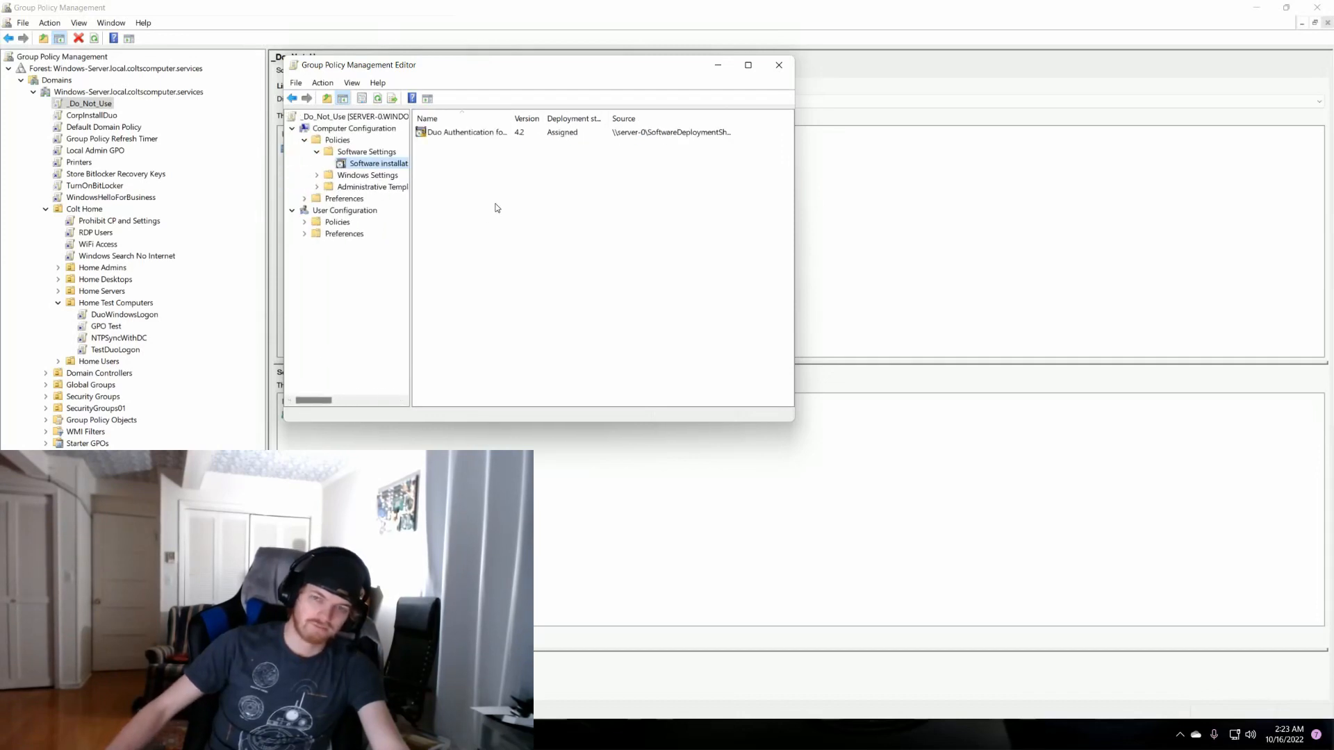
{"action": "left_click_drag", "start_coordinate": [794, 171], "coordinate": [976, 164]}
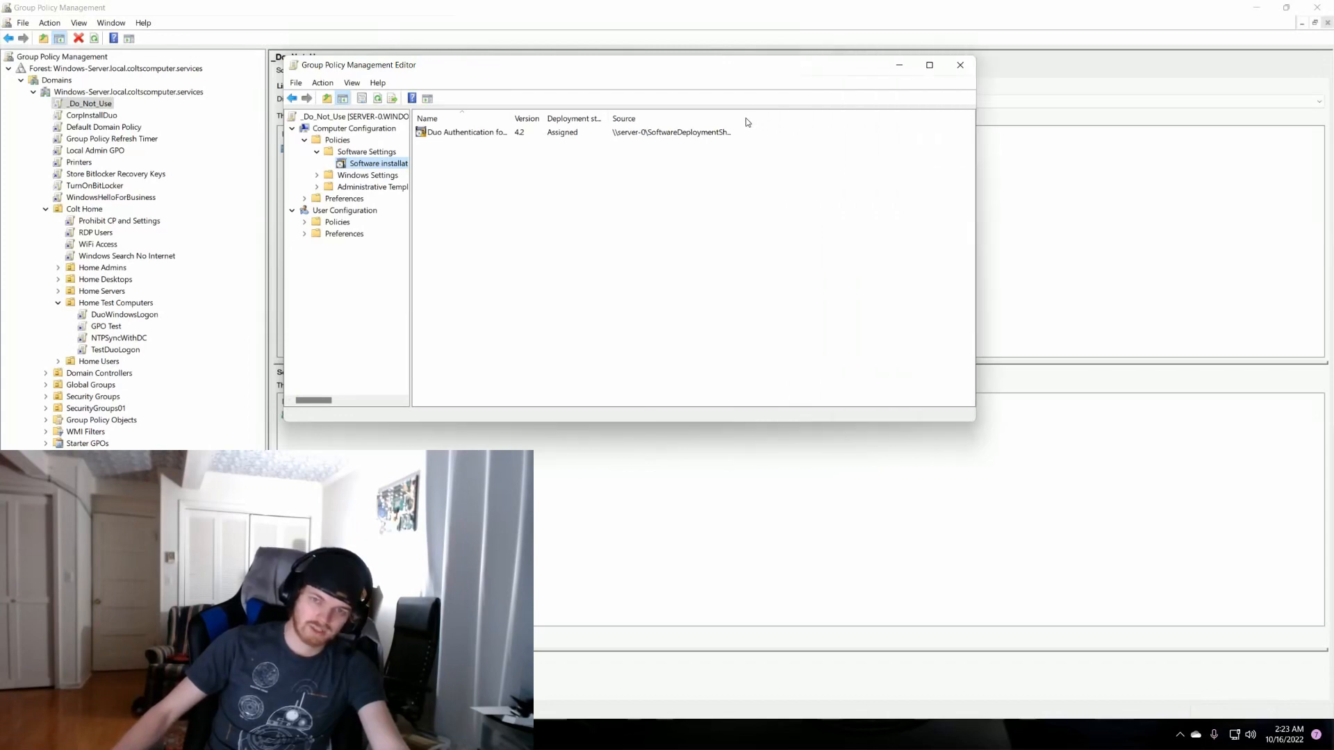
{"action": "left_click_drag", "start_coordinate": [745, 117], "coordinate": [867, 113]}
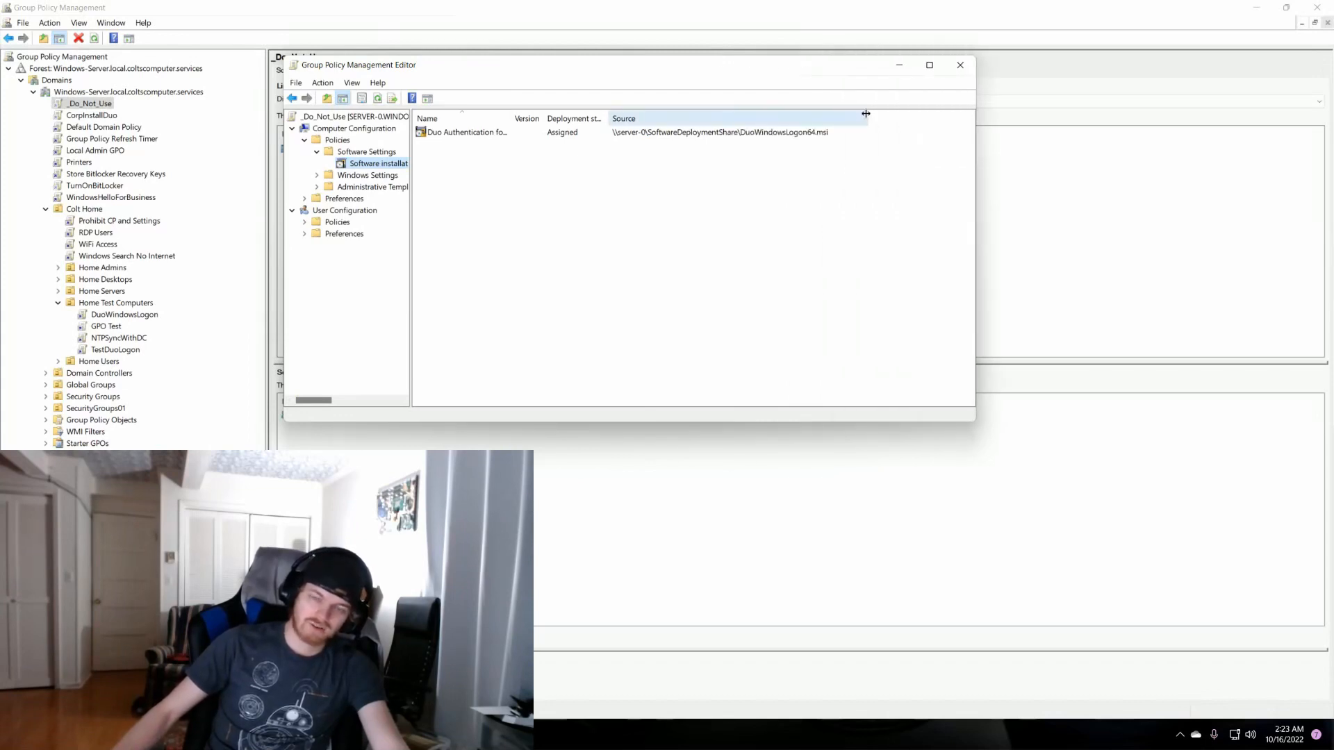
{"action": "mouse_move", "coordinate": [607, 116]}
{"action": "left_mouse_down"}
{"action": "mouse_move", "coordinate": [543, 116]}
{"action": "mouse_move", "coordinate": [584, 110]}
{"action": "left_mouse_up"}
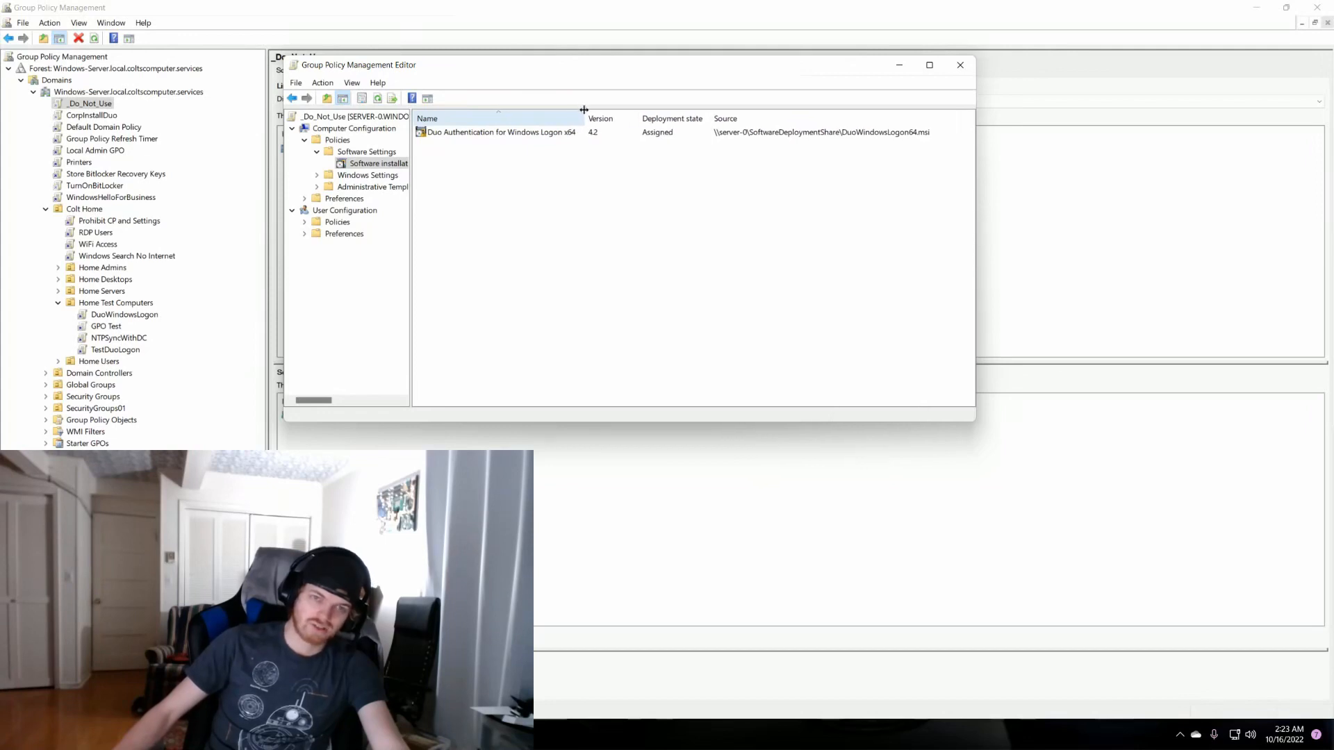
{"action": "left_click", "coordinate": [317, 152]}
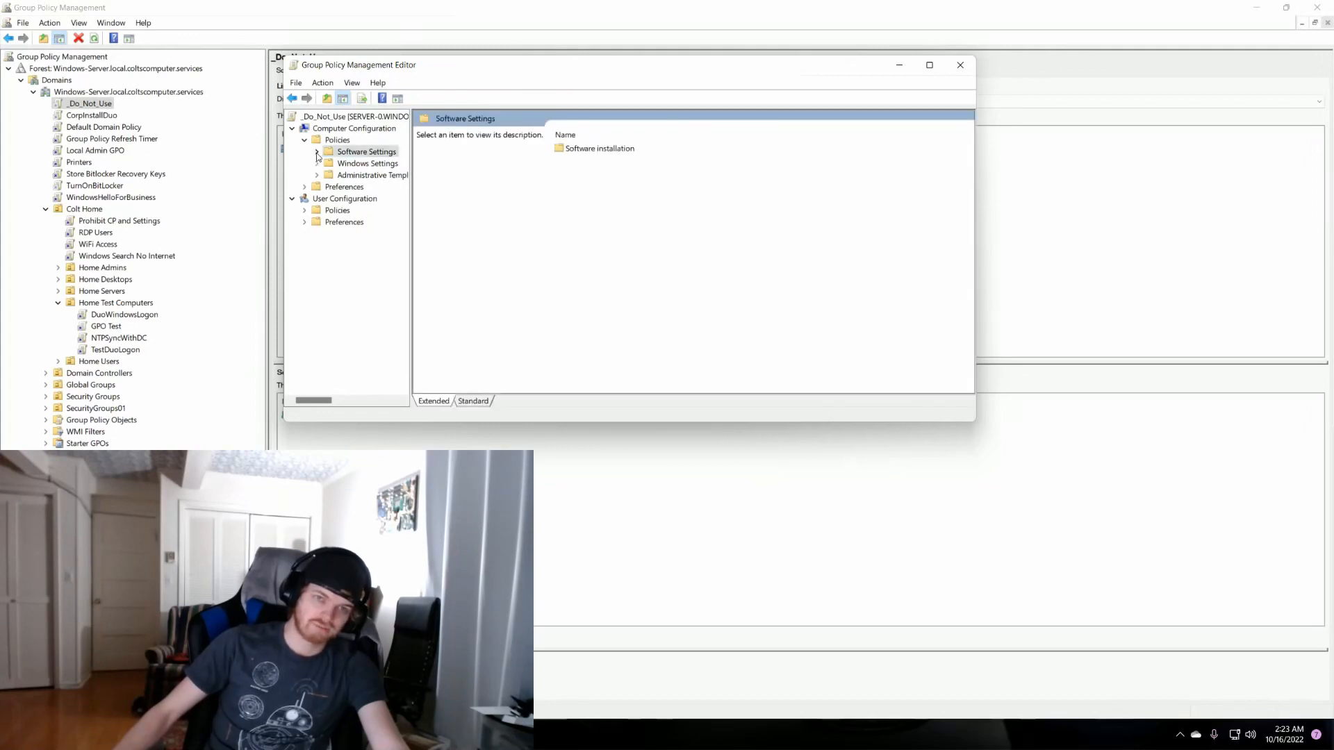
{"action": "left_click", "coordinate": [304, 139]}
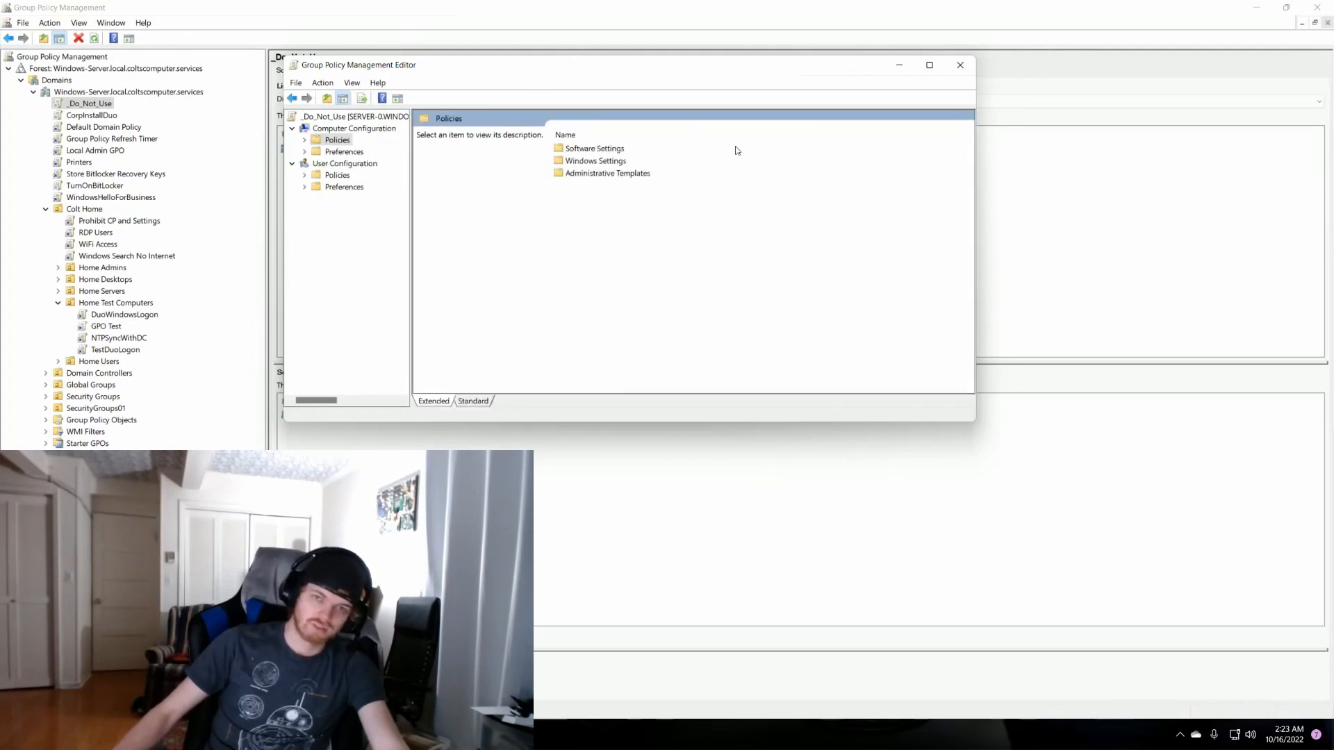
{"action": "left_click", "coordinate": [961, 65]}
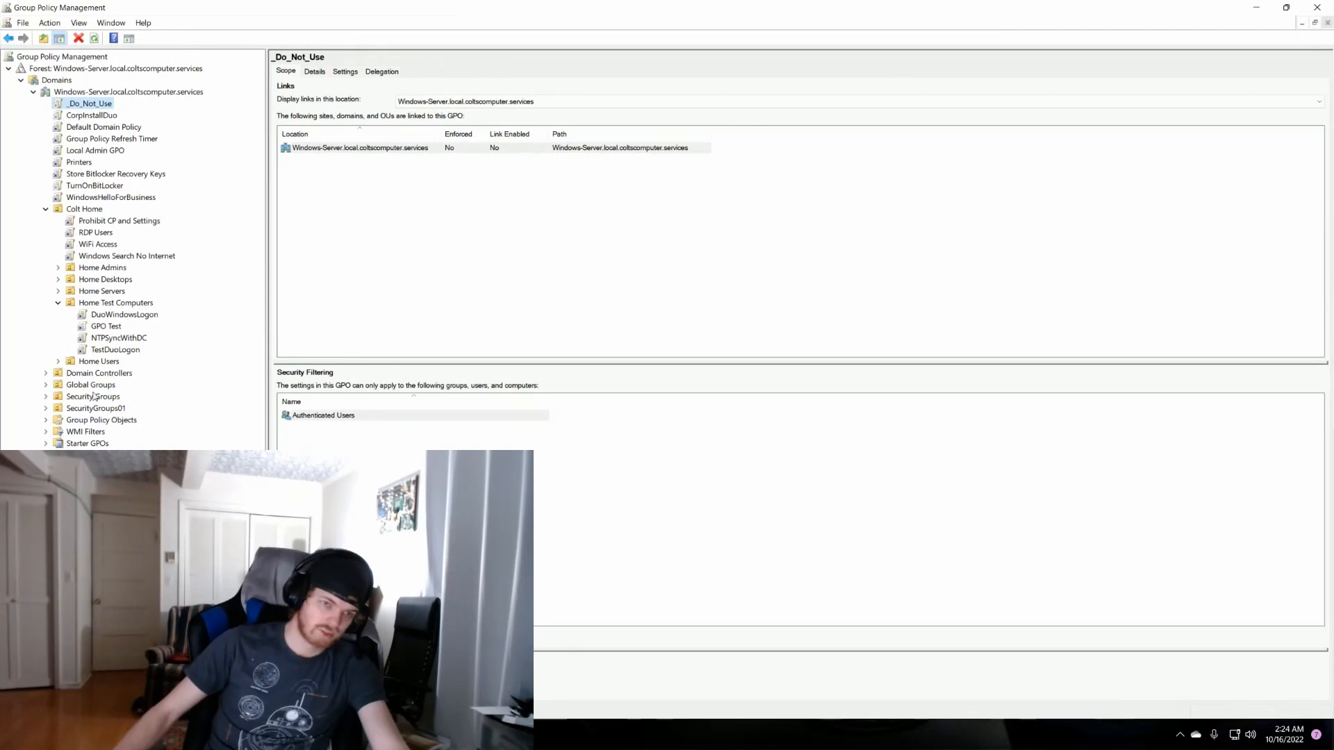
Step: Link the _Do_Not_Use GPO to the Home Test Computers organizational unit
{"action": "left_click", "coordinate": [101, 420]}
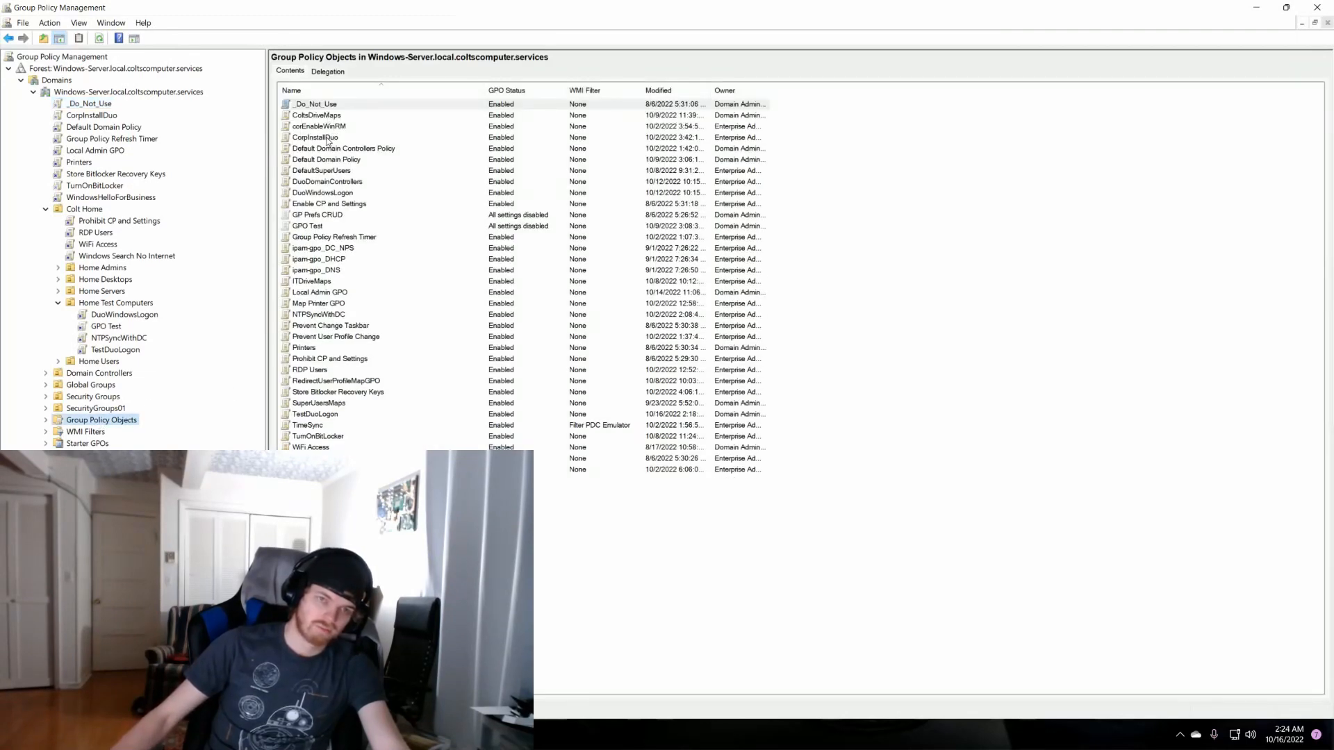
{"action": "left_click", "coordinate": [319, 104]}
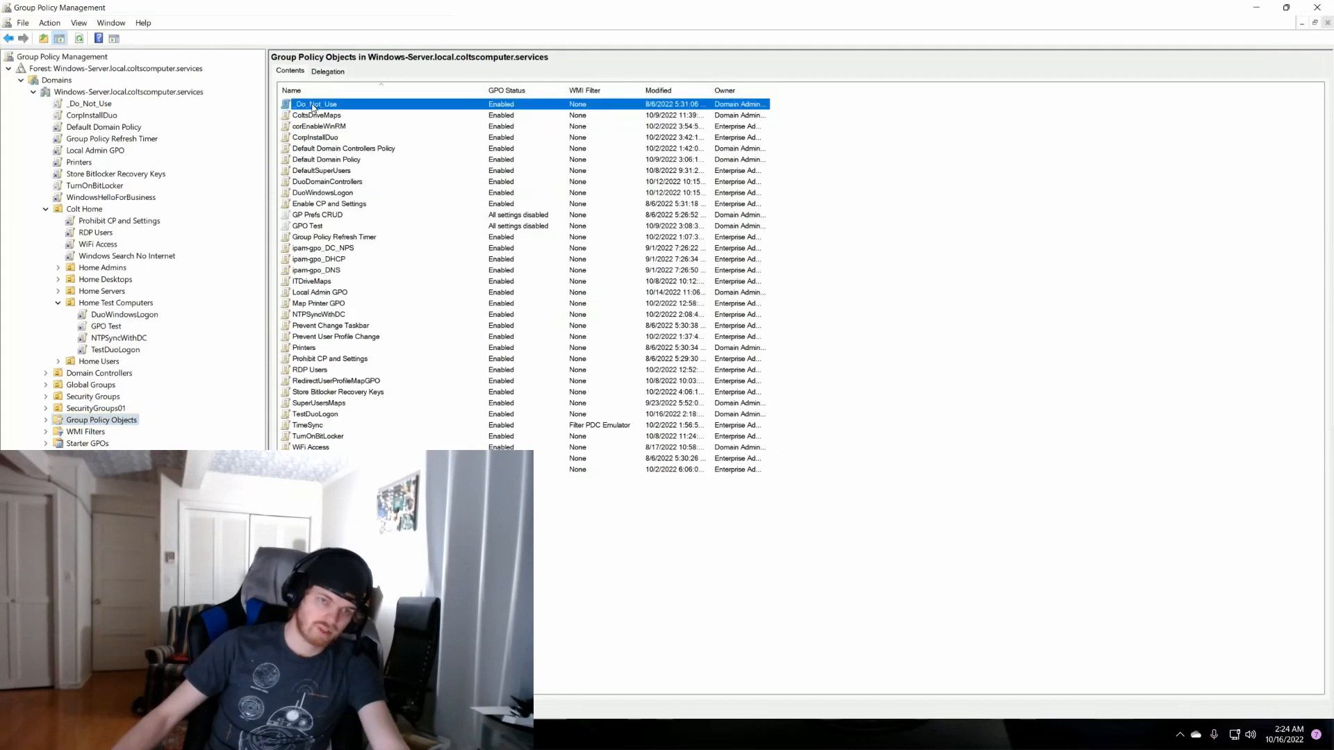
{"action": "left_click_drag", "start_coordinate": [134, 310], "coordinate": [132, 306]}
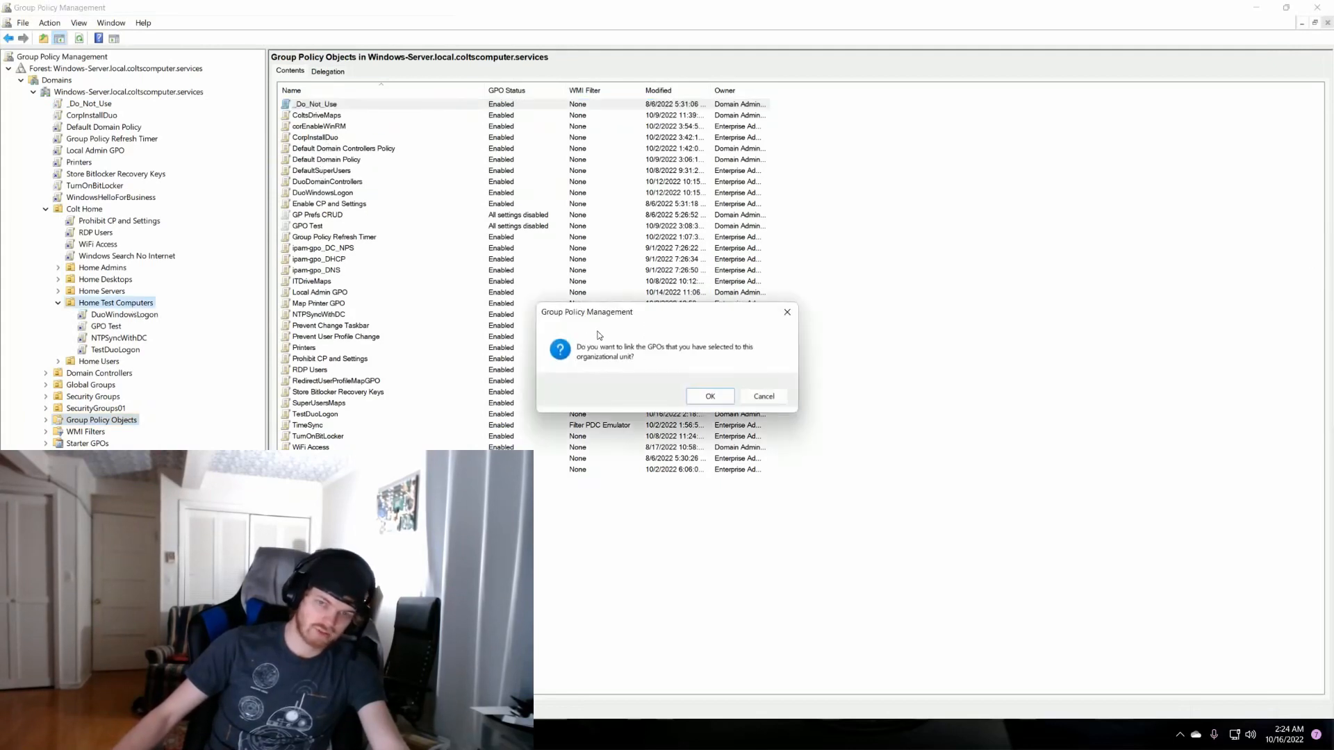
{"action": "left_click", "coordinate": [710, 394]}
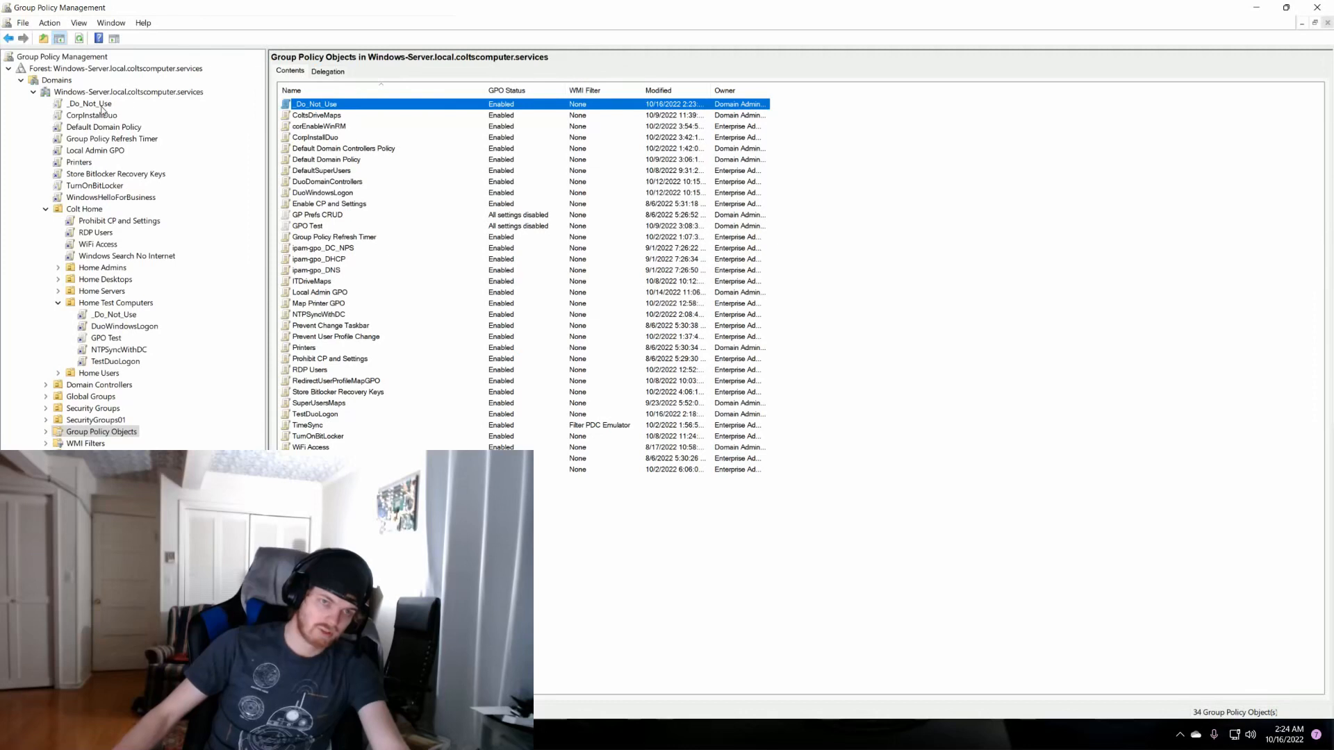
Step: Delete the domain-level link of the _Do_Not_Use GPO
{"action": "left_click", "coordinate": [129, 316]}
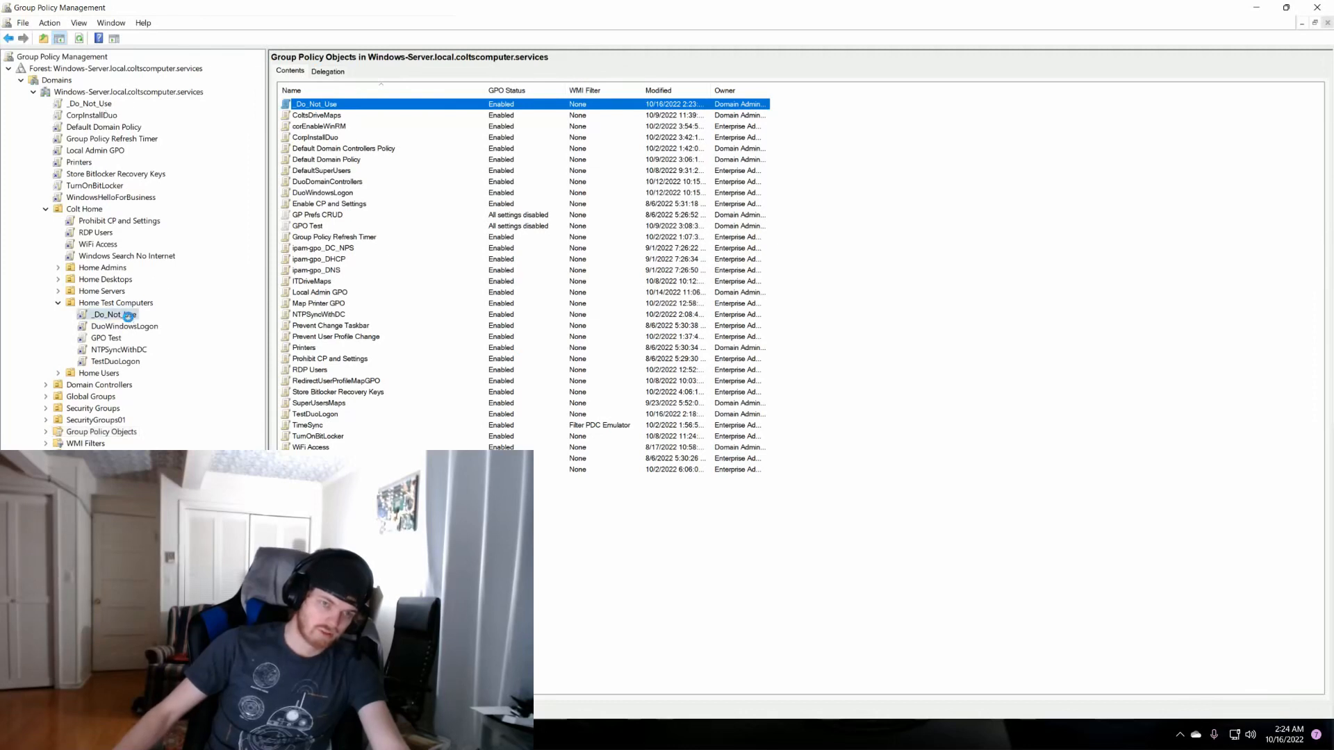
{"action": "right_click", "coordinate": [129, 319]}
{"action": "left_click", "coordinate": [352, 200]}
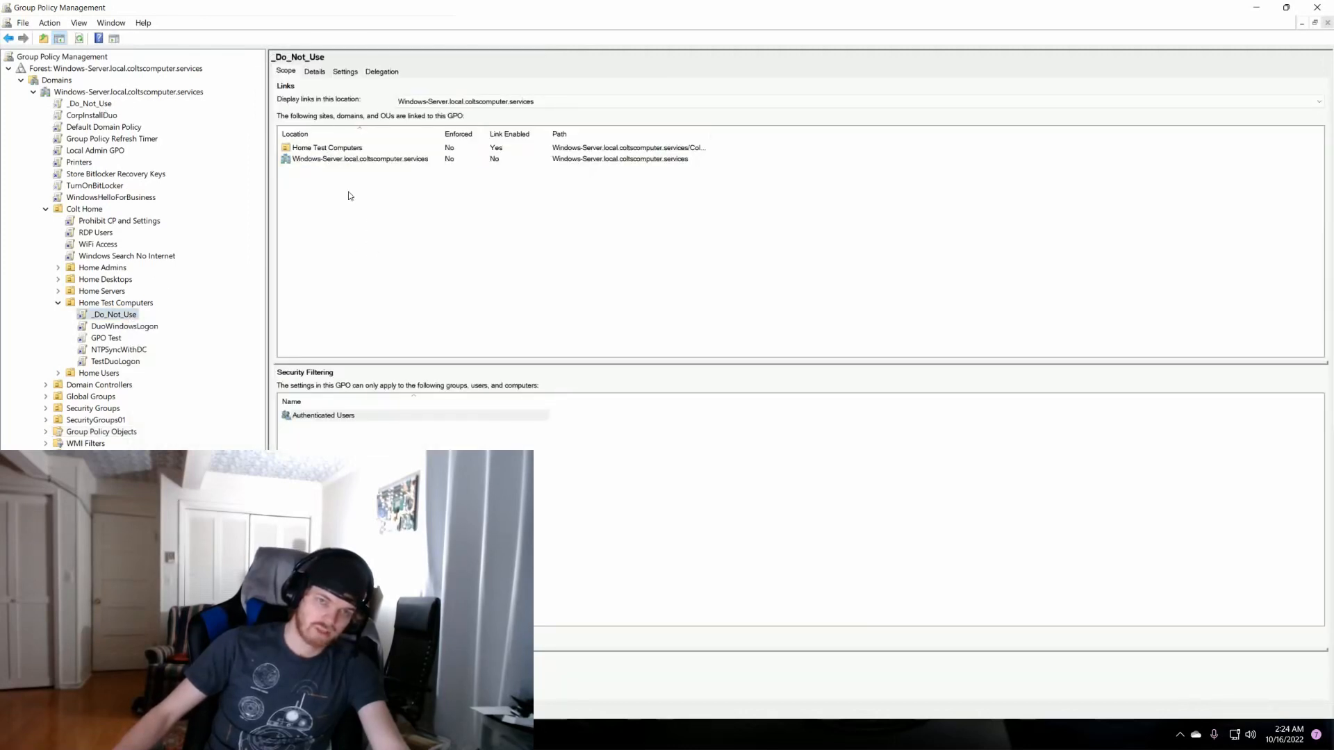
{"action": "left_click", "coordinate": [340, 163]}
{"action": "right_click", "coordinate": [340, 163]}
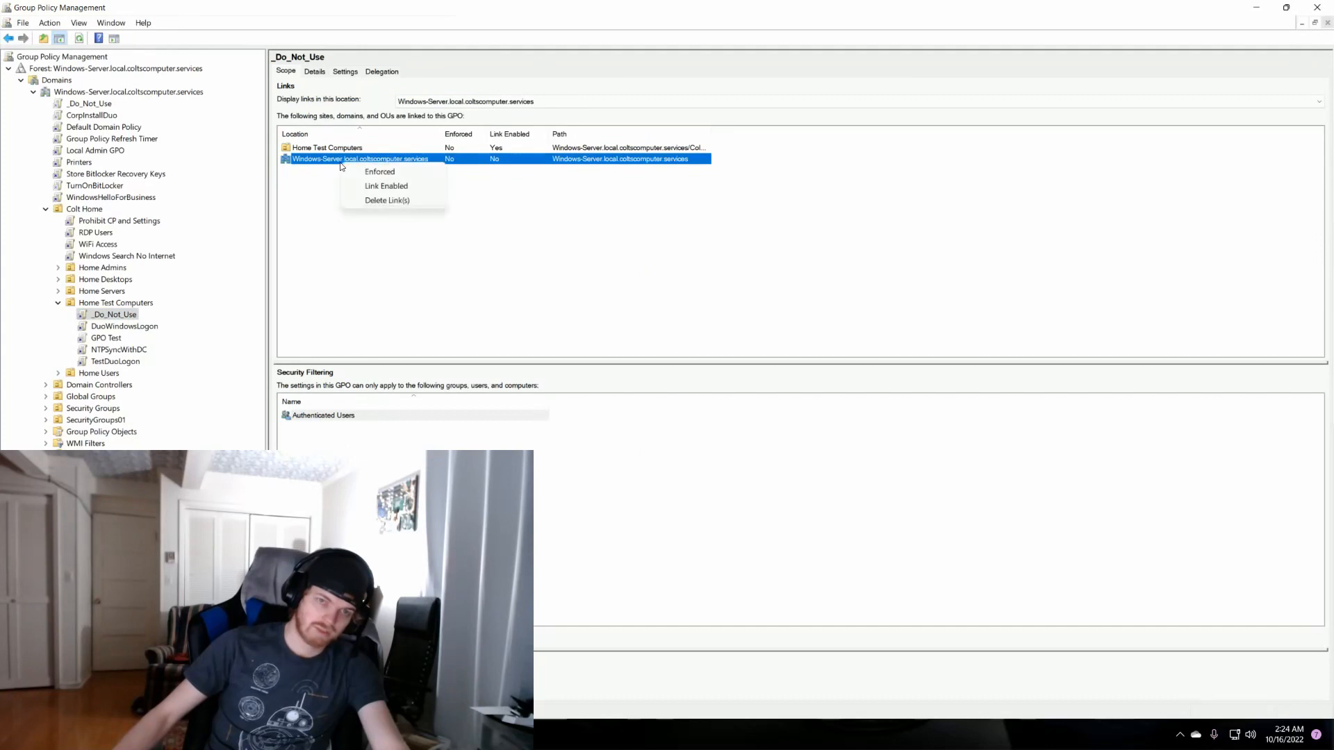
{"action": "left_click", "coordinate": [372, 200]}
{"action": "left_click", "coordinate": [667, 397]}
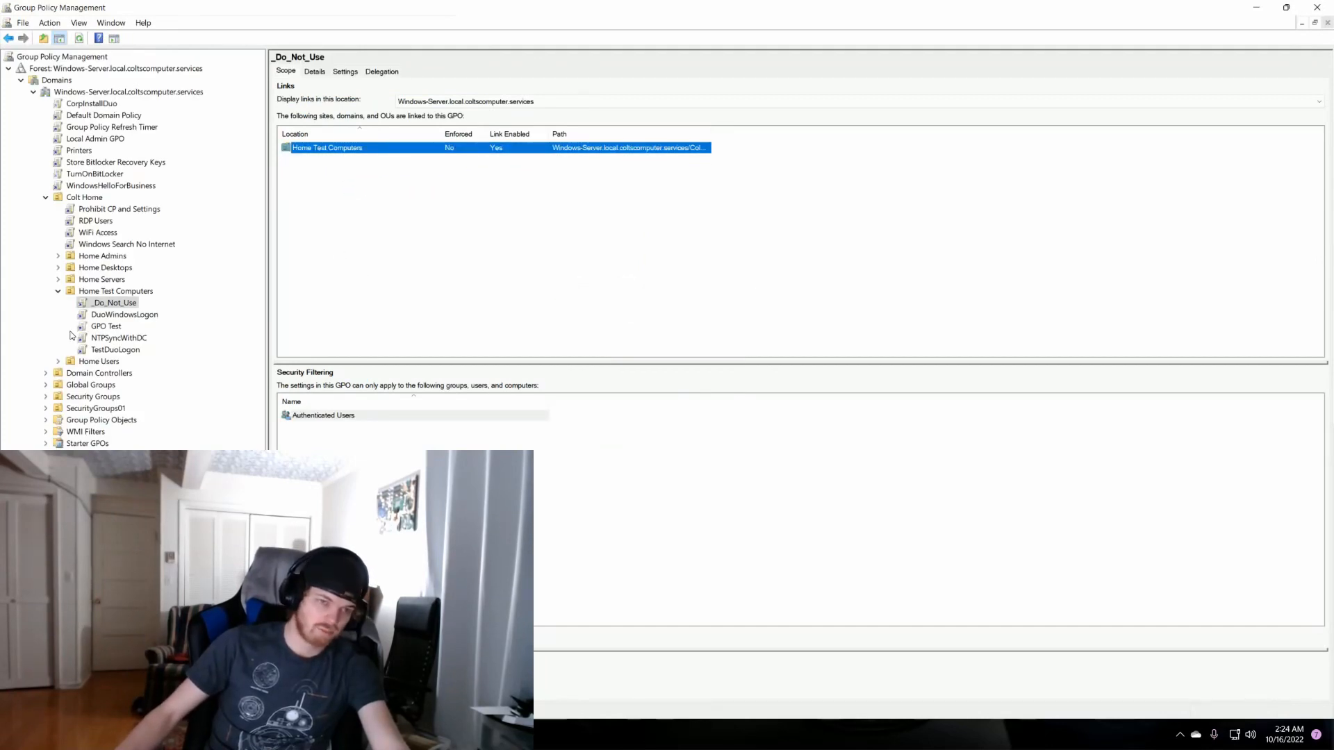
Step: Examine the links and security filtering of the _Do_Not_Use and CorpInstallDuo GPOs
{"action": "right_click", "coordinate": [93, 302]}
{"action": "left_click", "coordinate": [85, 302]}
{"action": "left_click", "coordinate": [533, 273]}
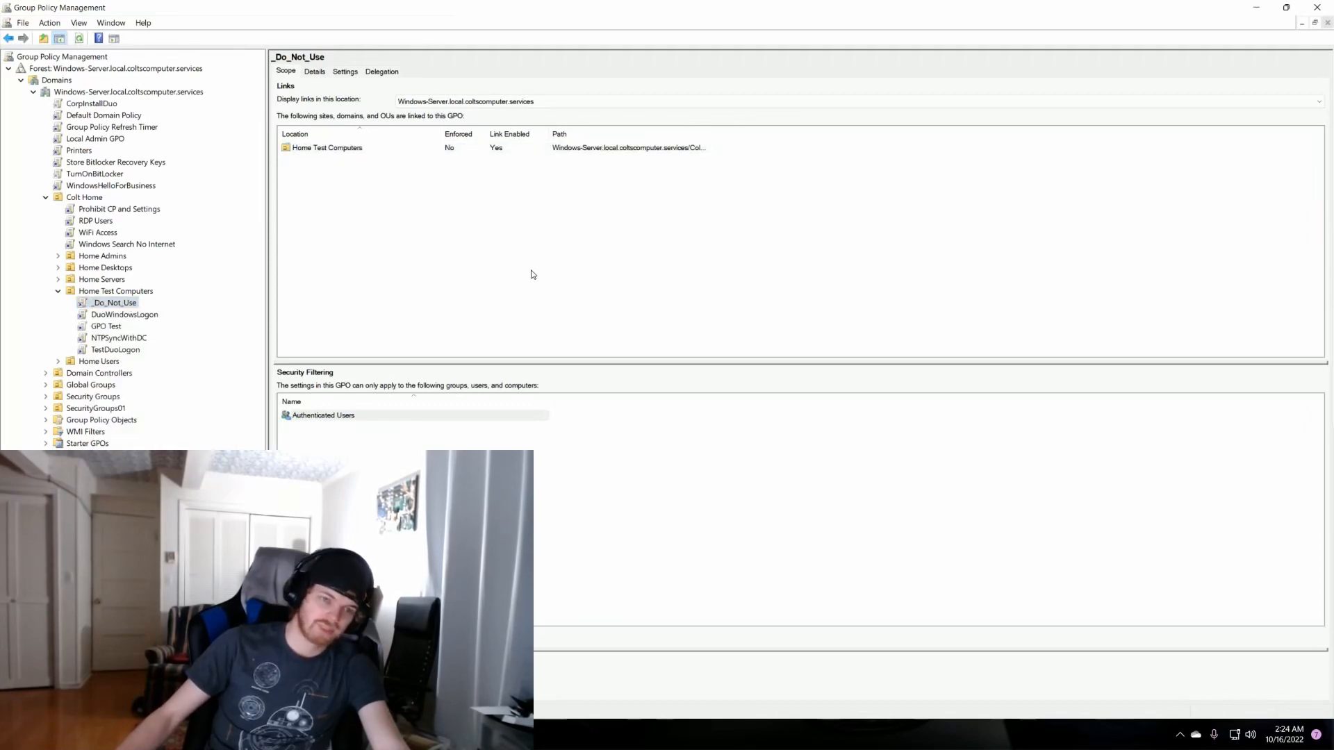
{"action": "left_click", "coordinate": [460, 449]}
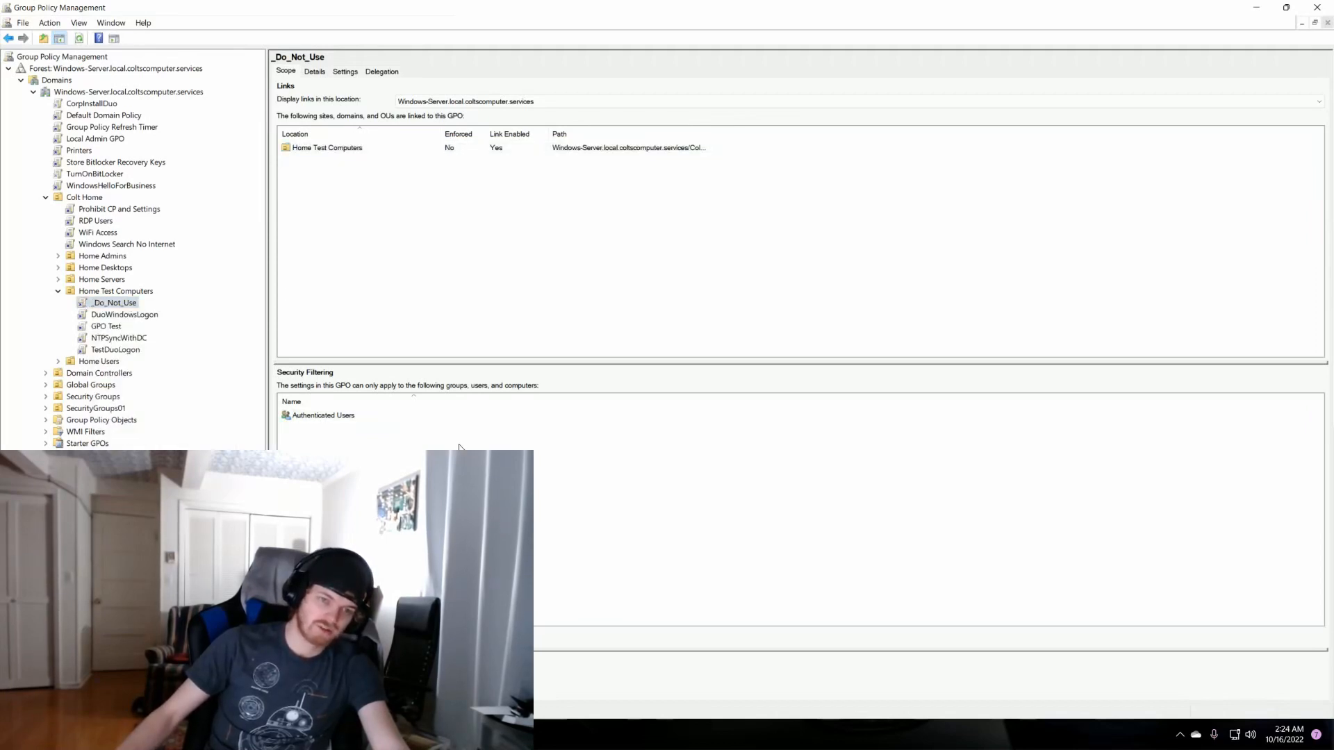
{"action": "left_click", "coordinate": [352, 420]}
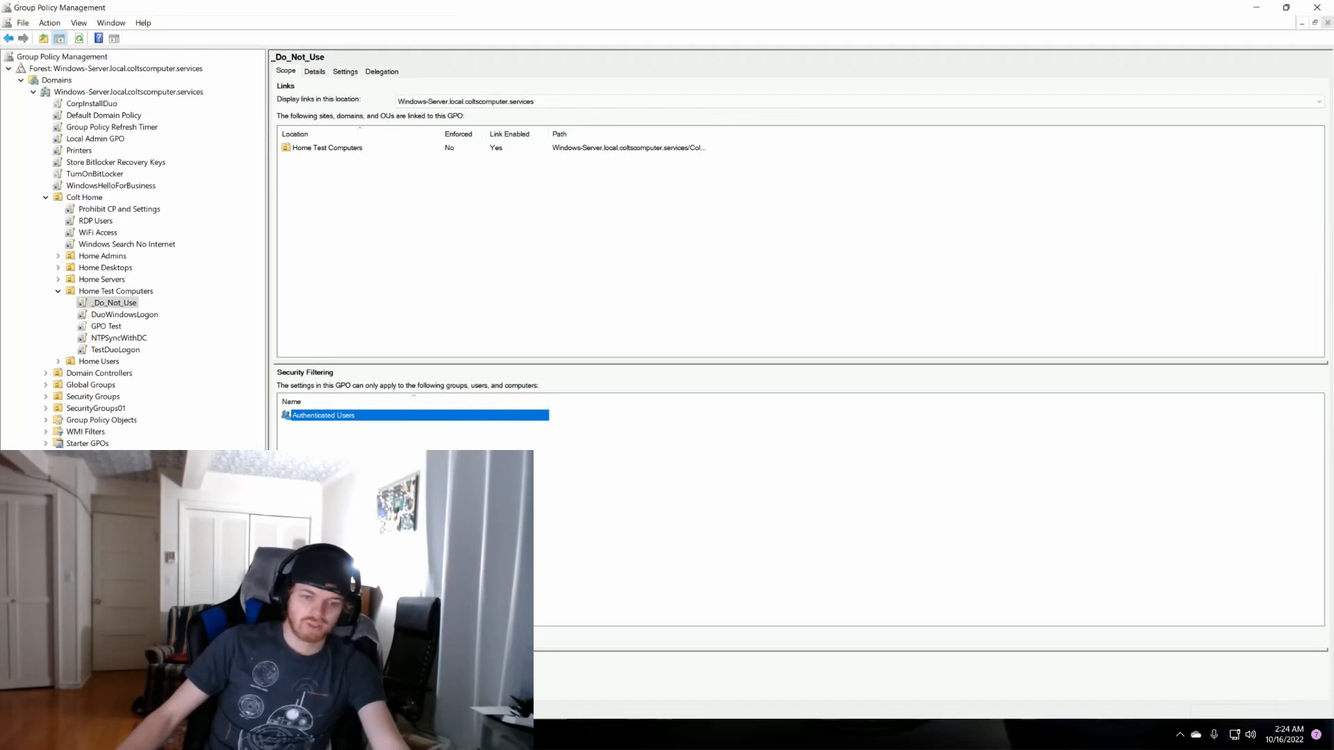
{"action": "left_click", "coordinate": [94, 105]}
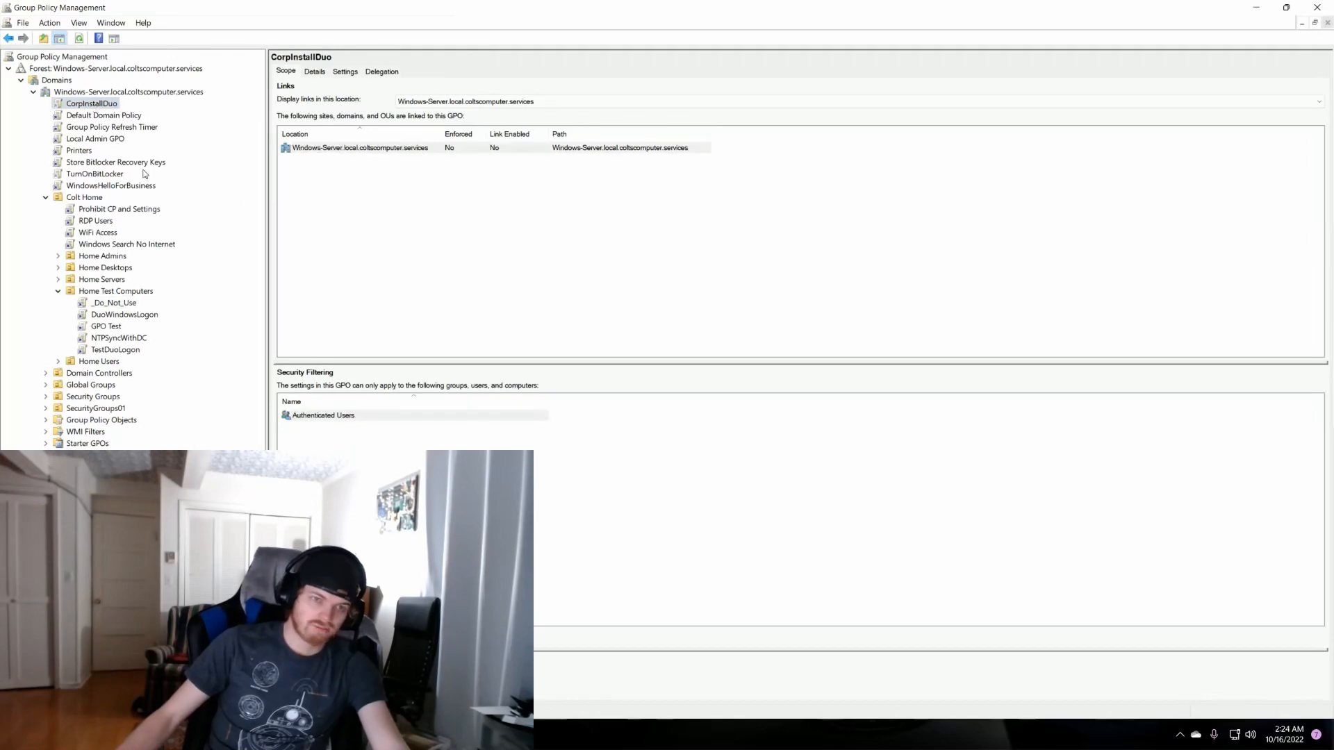
{"action": "left_click", "coordinate": [125, 305]}
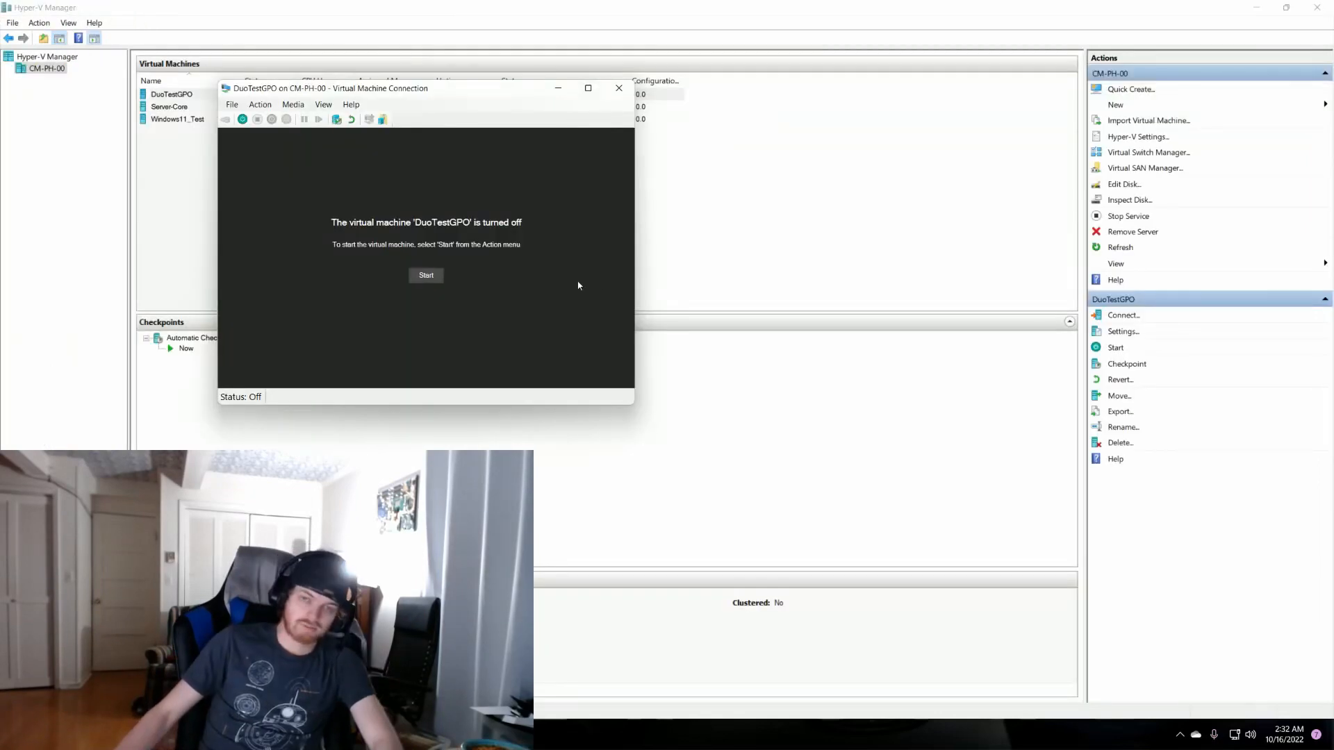
Step: Open Active Directory Users and Computers and check that the Home Test Computers OU contains the DUOPGOTEST computer
{"action": "left_click_drag", "start_coordinate": [485, 89], "coordinate": [412, 68]}
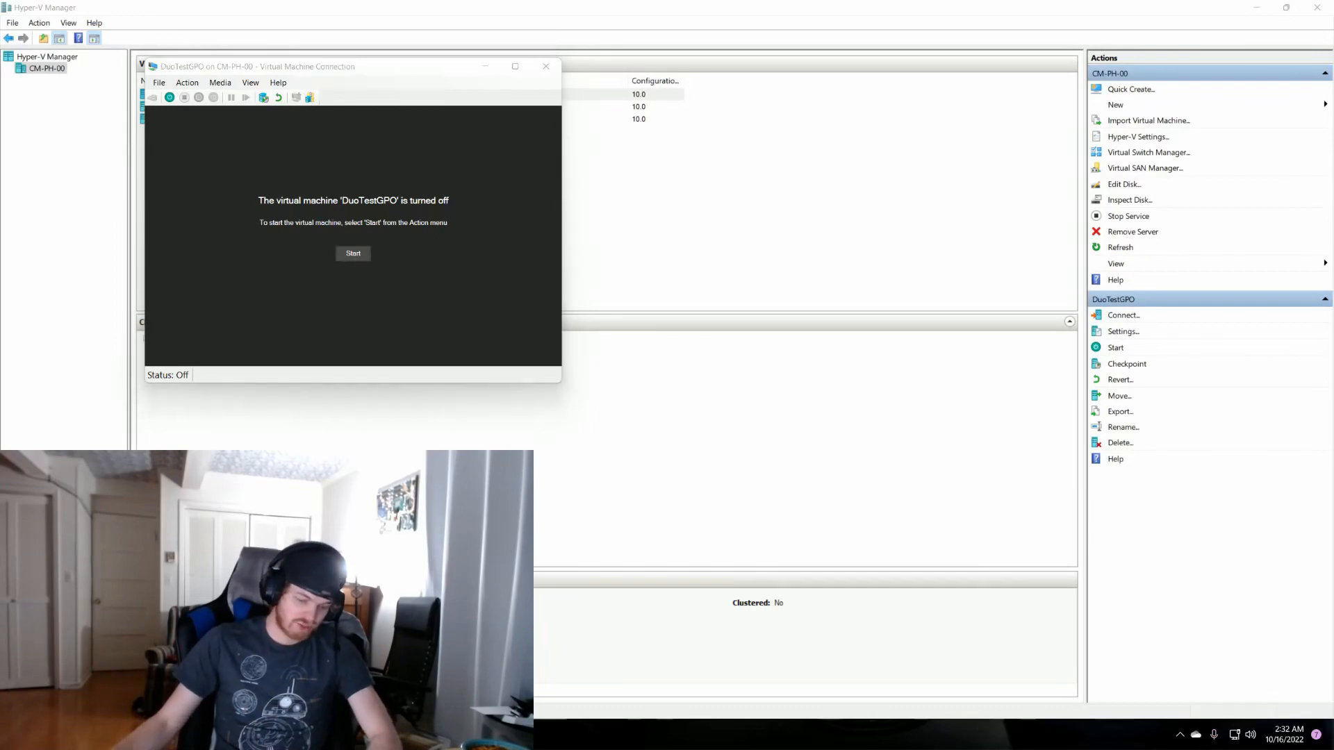
{"action": "key", "text": "super"}
{"action": "type", "text": "users"}
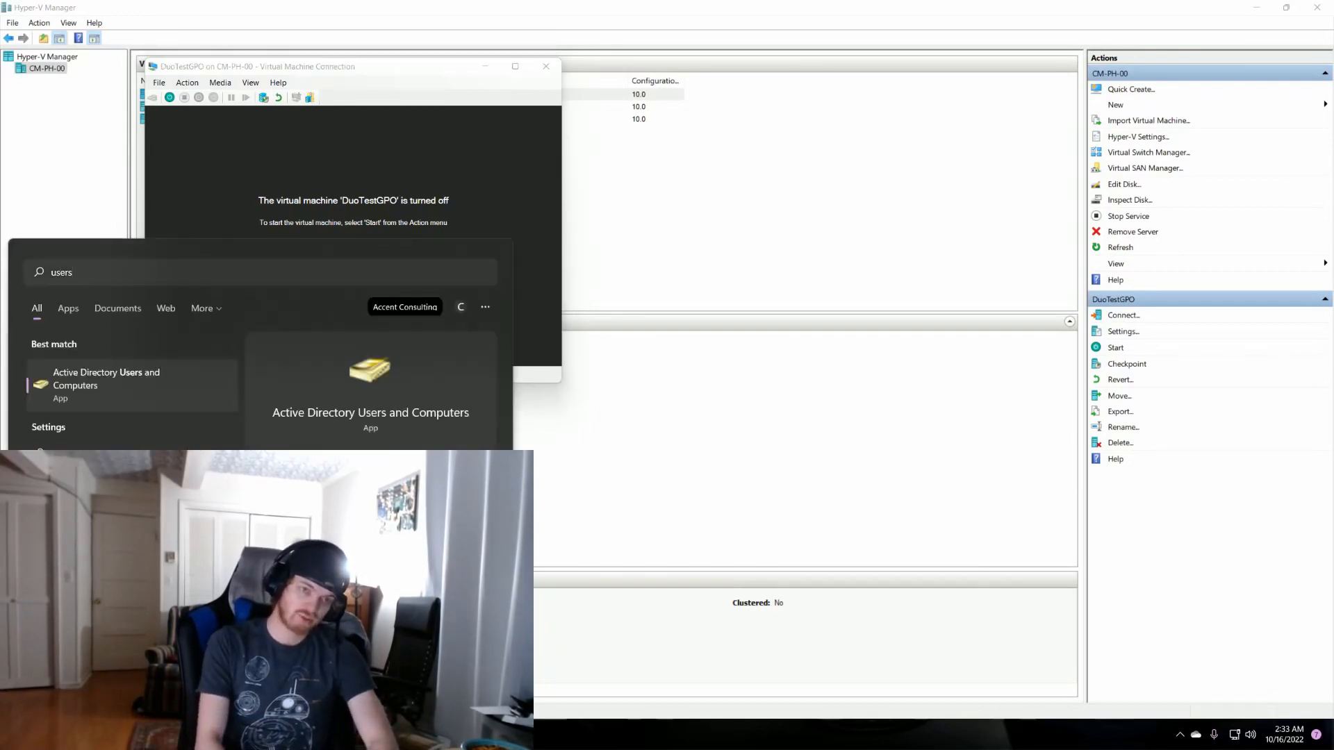
{"action": "key", "text": "Return"}
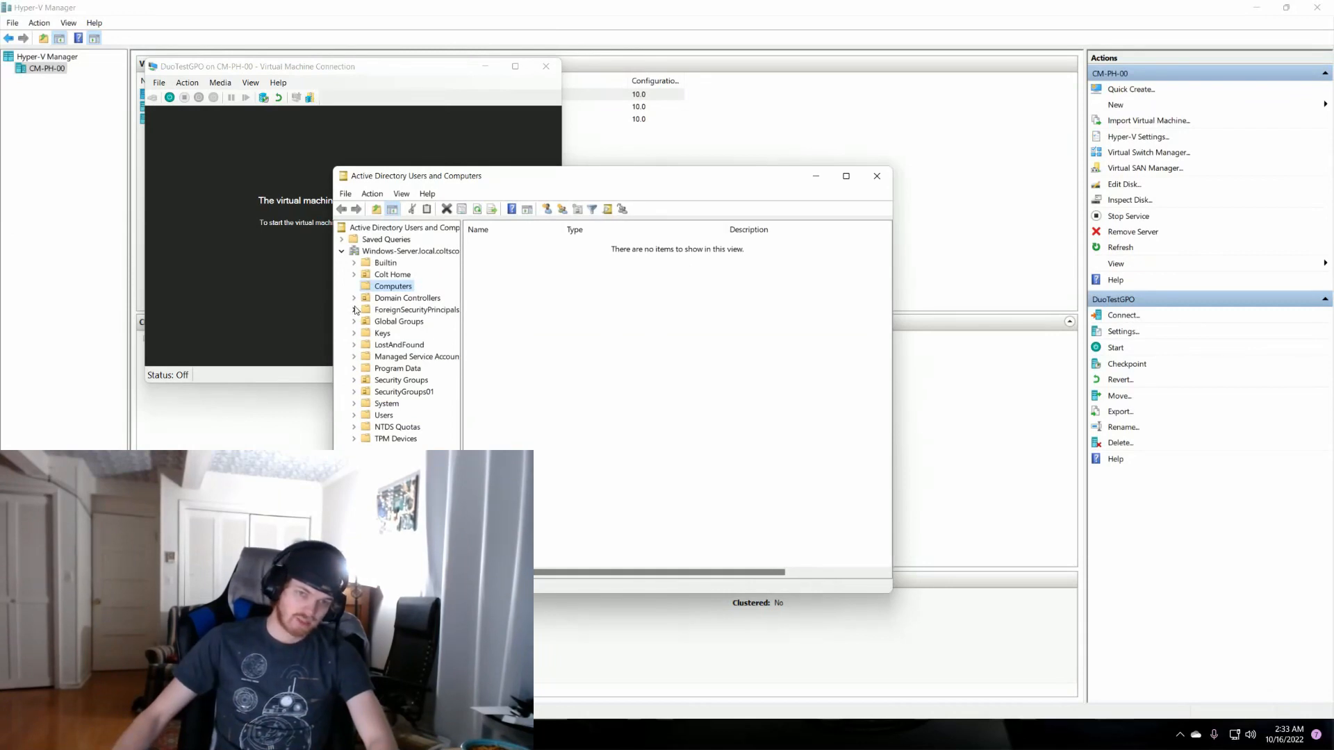
{"action": "left_click", "coordinate": [354, 276]}
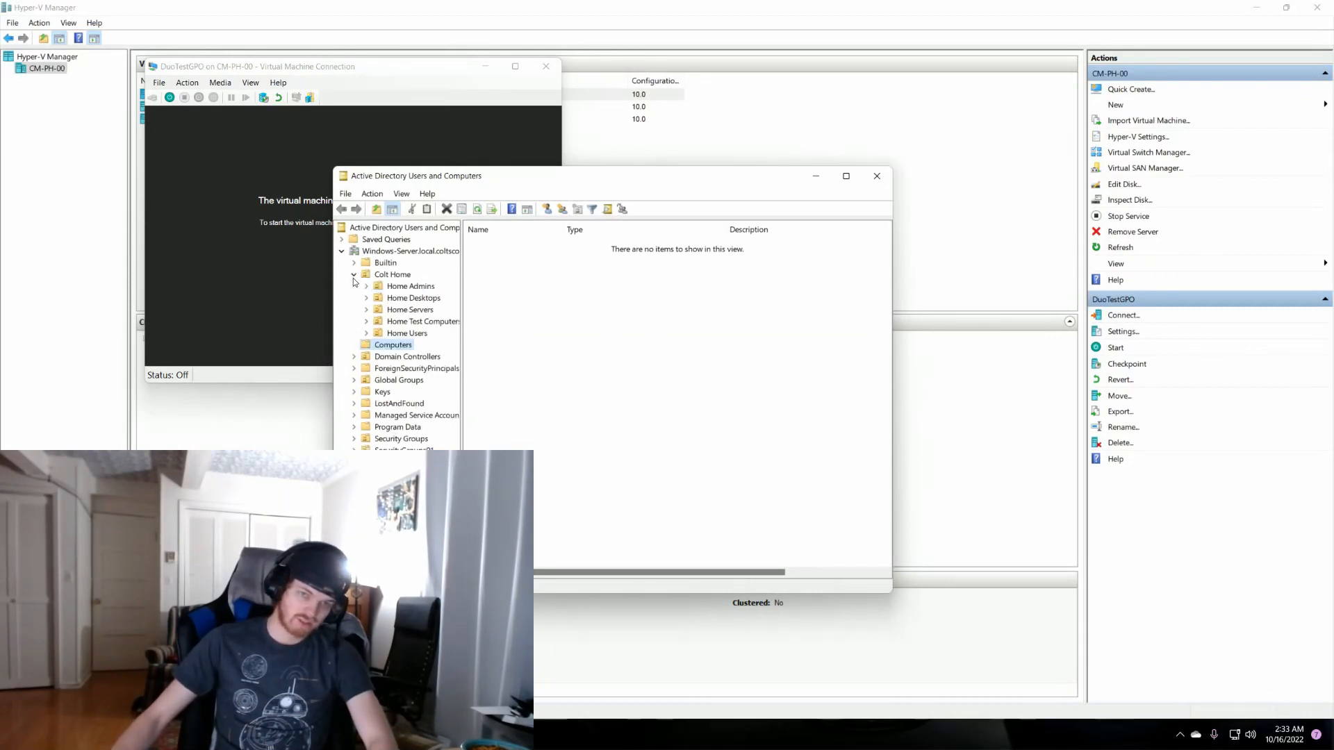
{"action": "left_click", "coordinate": [401, 321]}
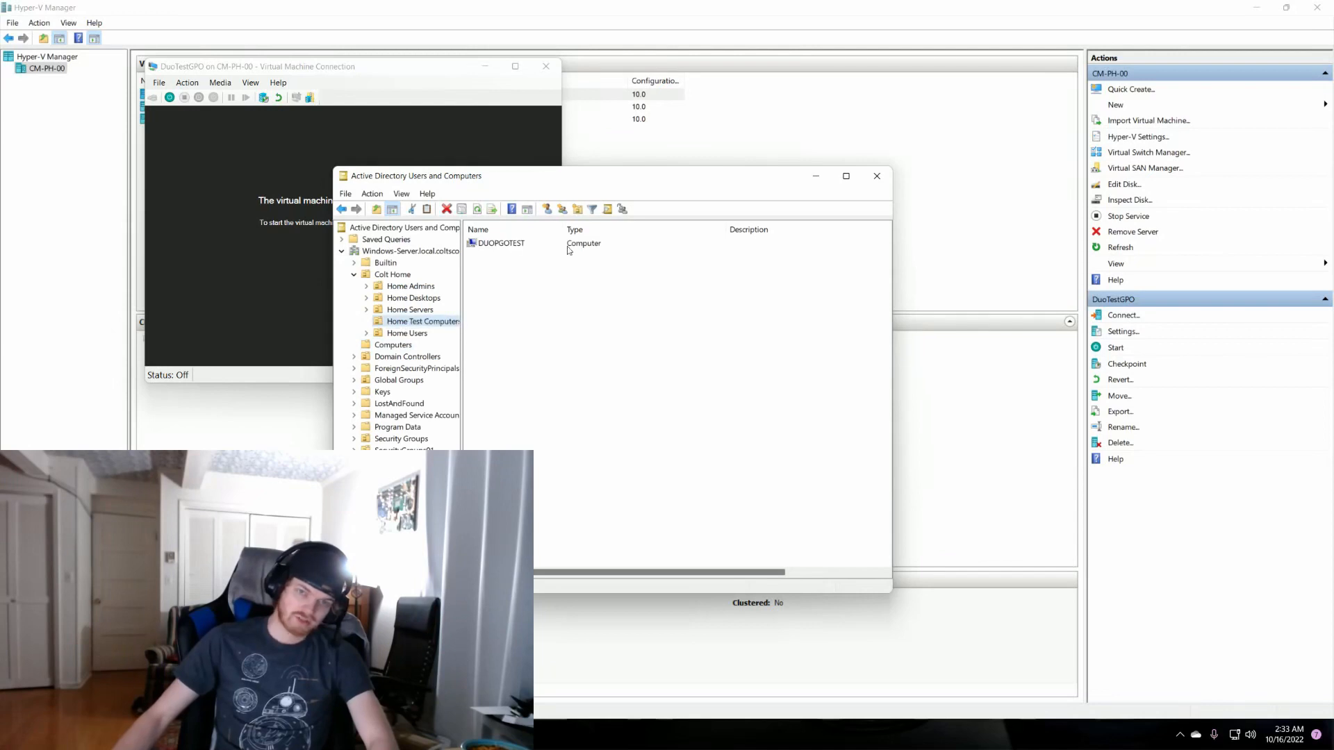
{"action": "left_click", "coordinate": [504, 243]}
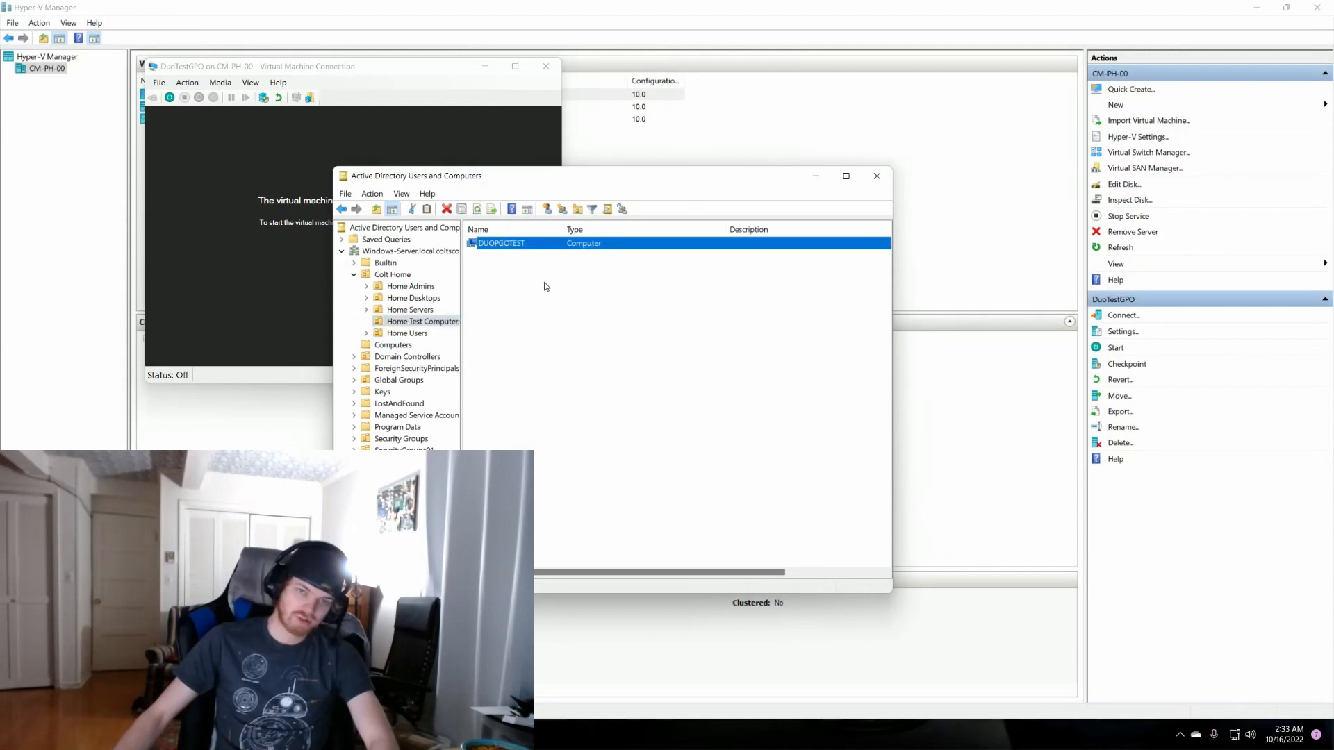
Step: Start the DuoTestGPO virtual machine, continuing from its last state, and connect to it in full screen
{"action": "left_click", "coordinate": [420, 68]}
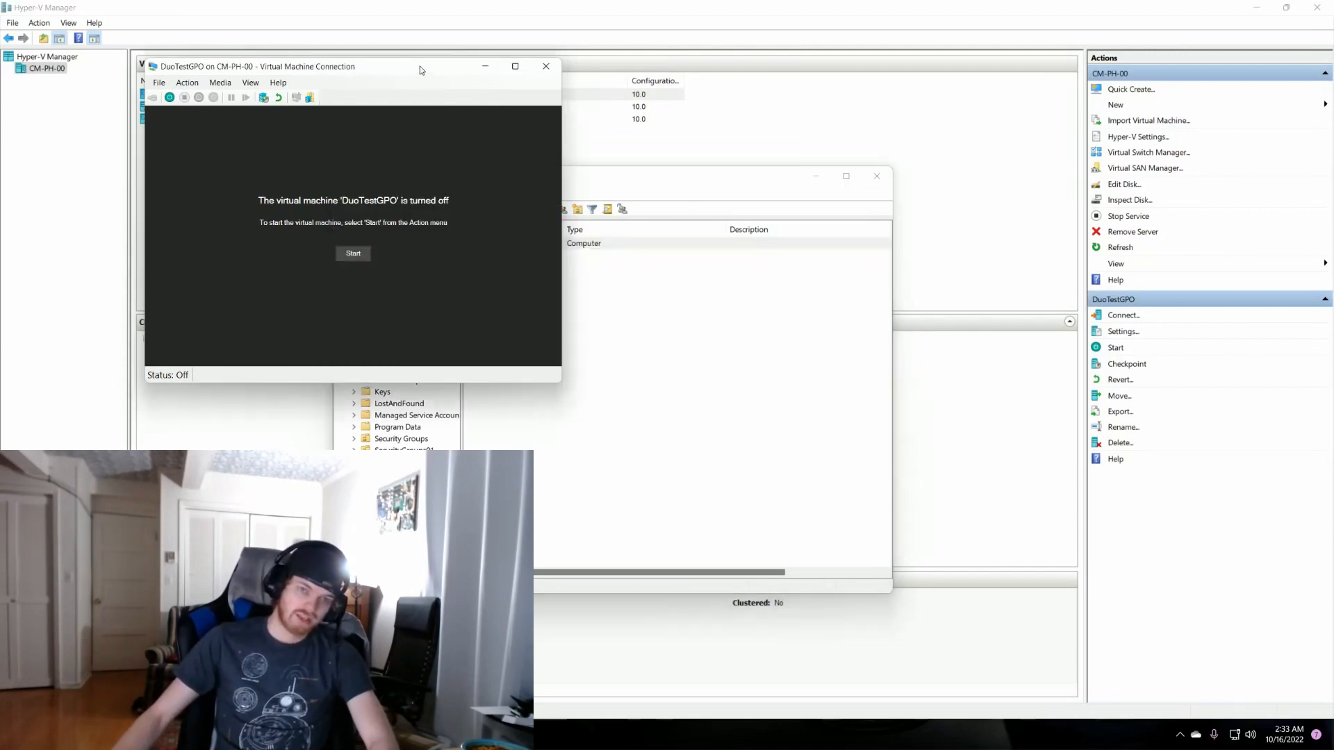
{"action": "left_click", "coordinate": [352, 255]}
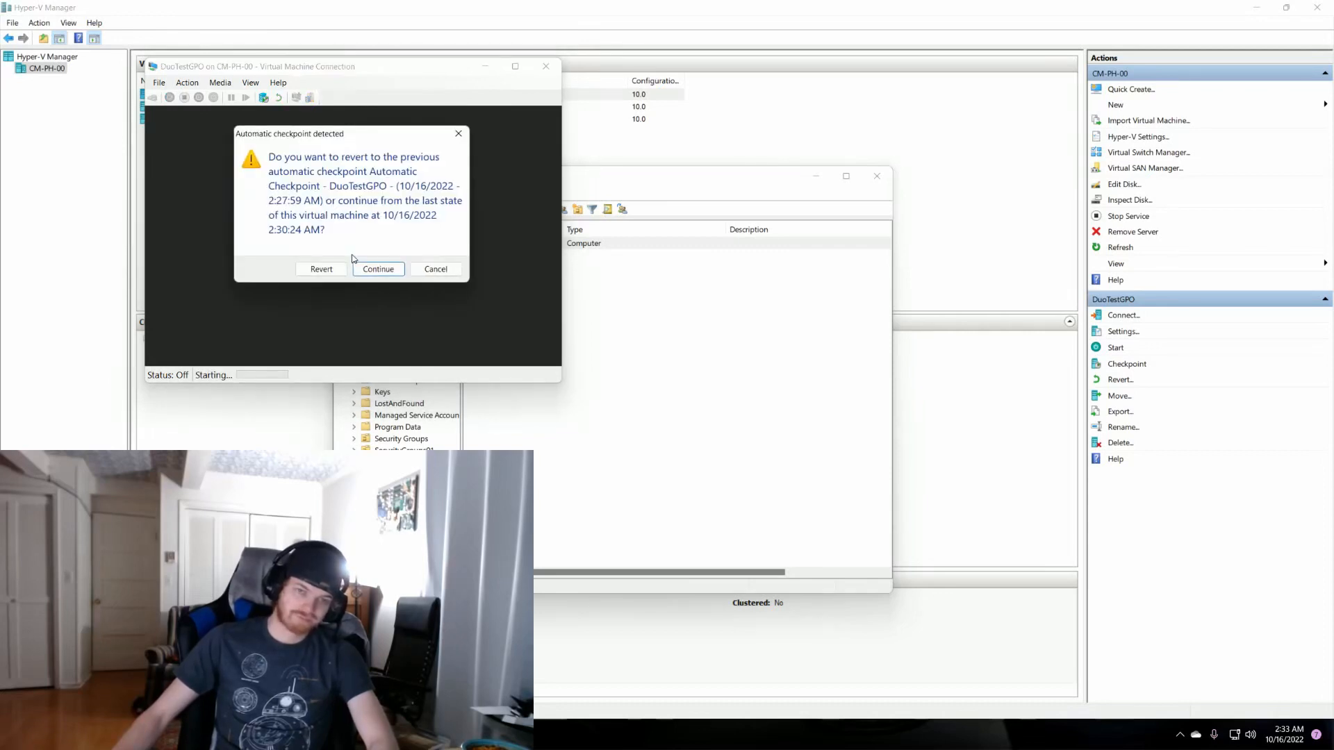
{"action": "left_click", "coordinate": [379, 269]}
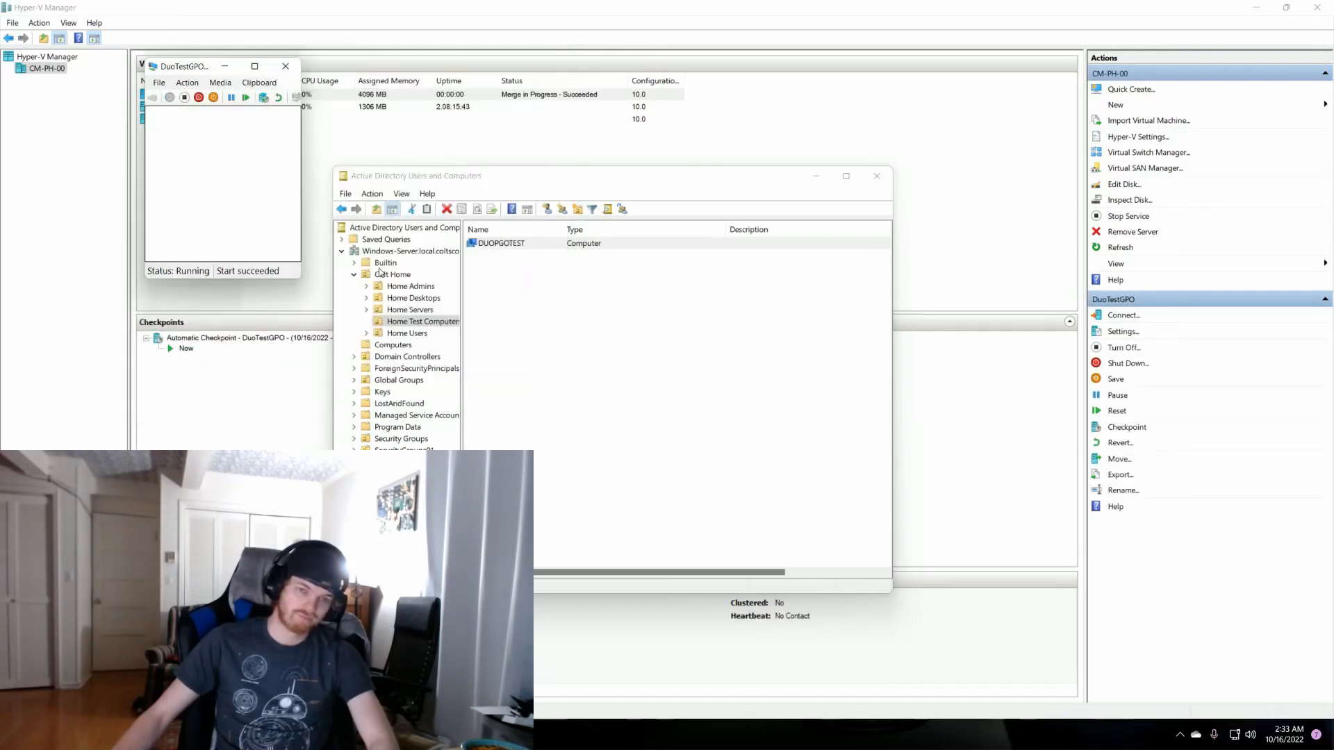
{"action": "left_click", "coordinate": [380, 273]}
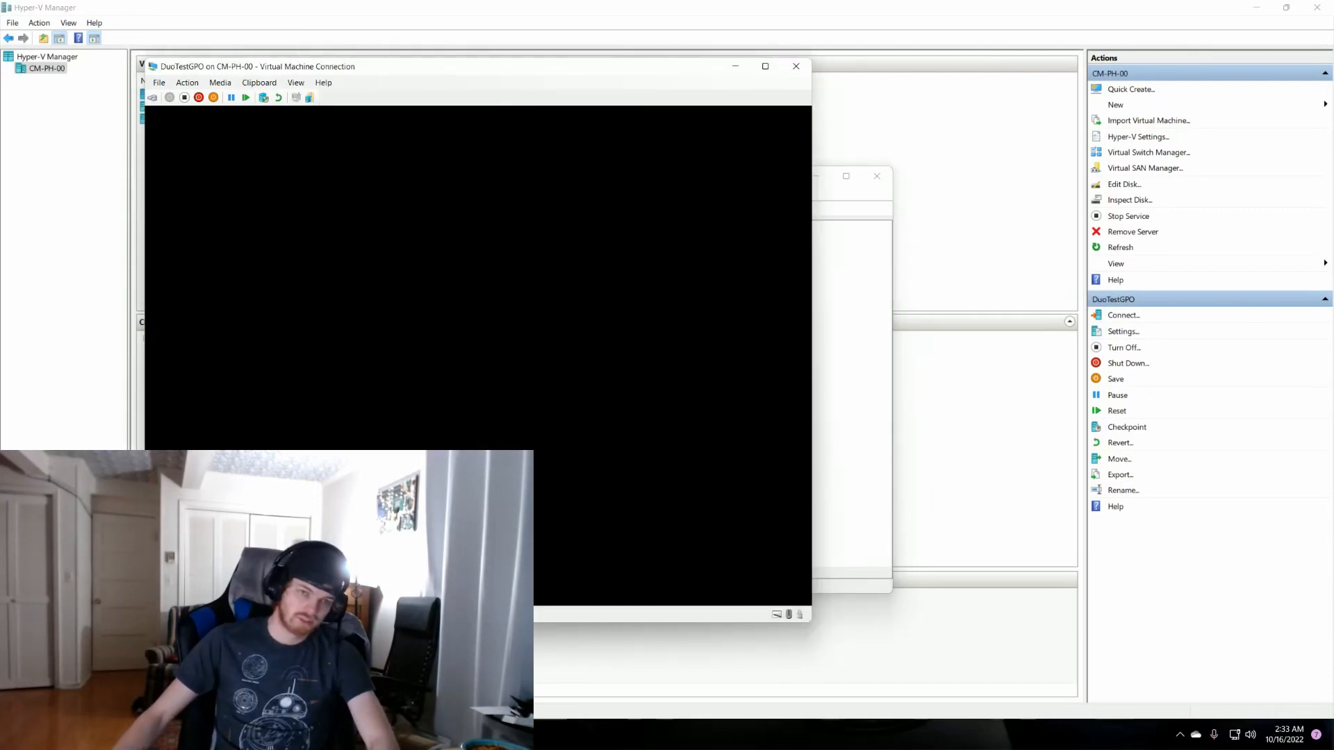
{"action": "left_click_drag", "start_coordinate": [455, 336], "coordinate": [502, 335]}
{"action": "left_click", "coordinate": [526, 393]}
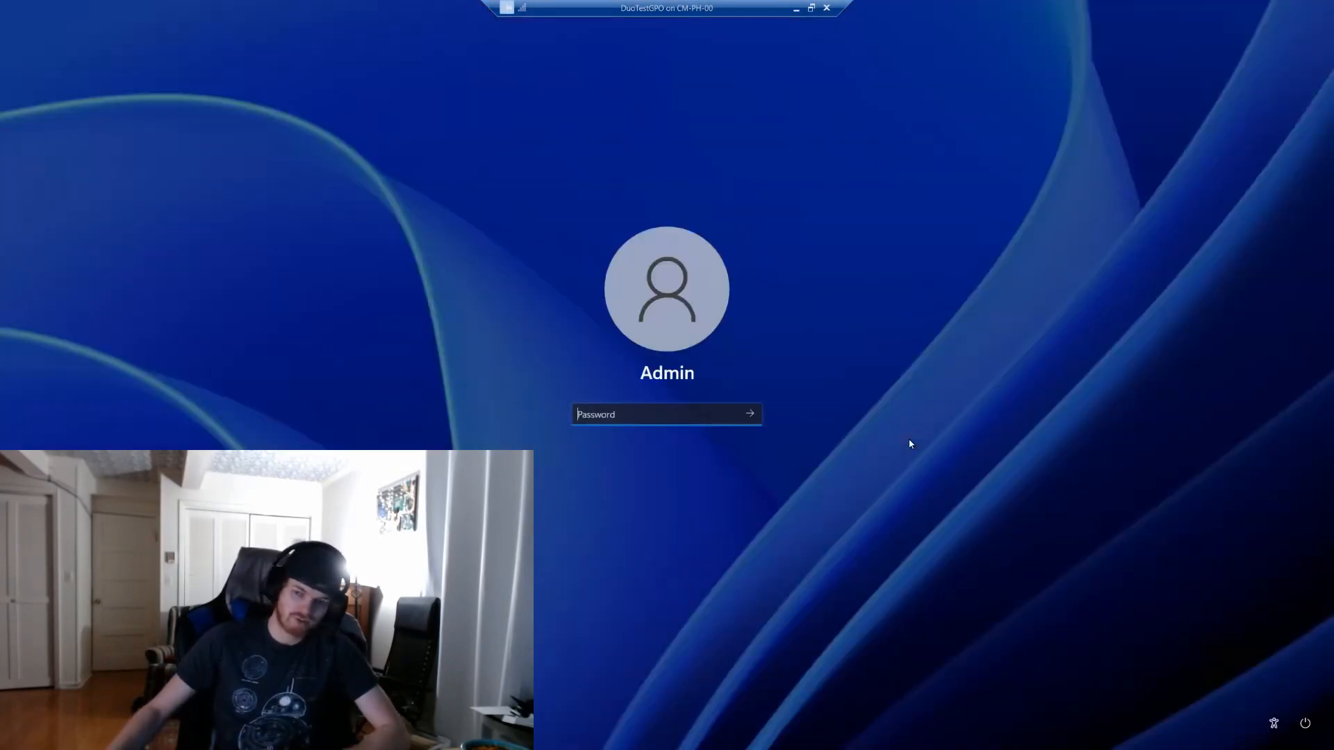
Step: Sign in as another user with the helpdesk account's user name and password, and postpone Duo's offline login enrollment
{"action": "left_click", "coordinate": [66, 719]}
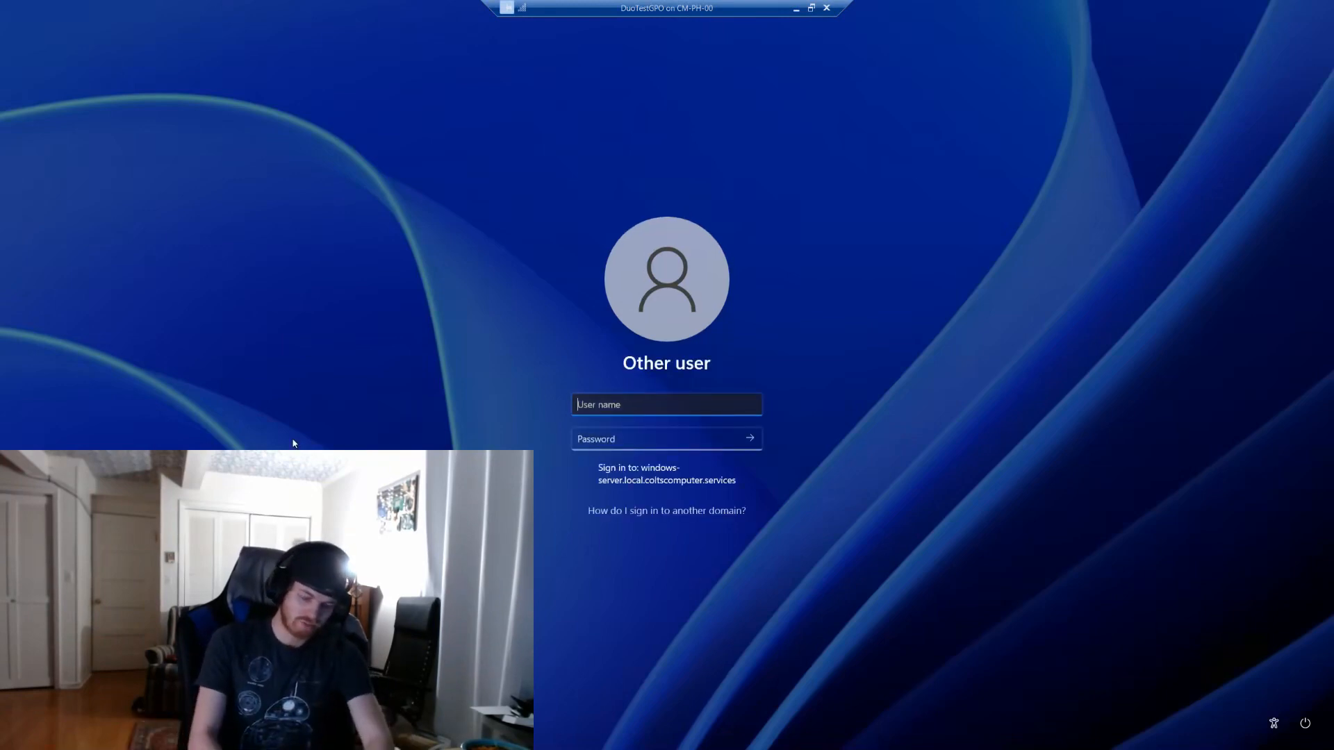
{"action": "type", "text": "helpd"}
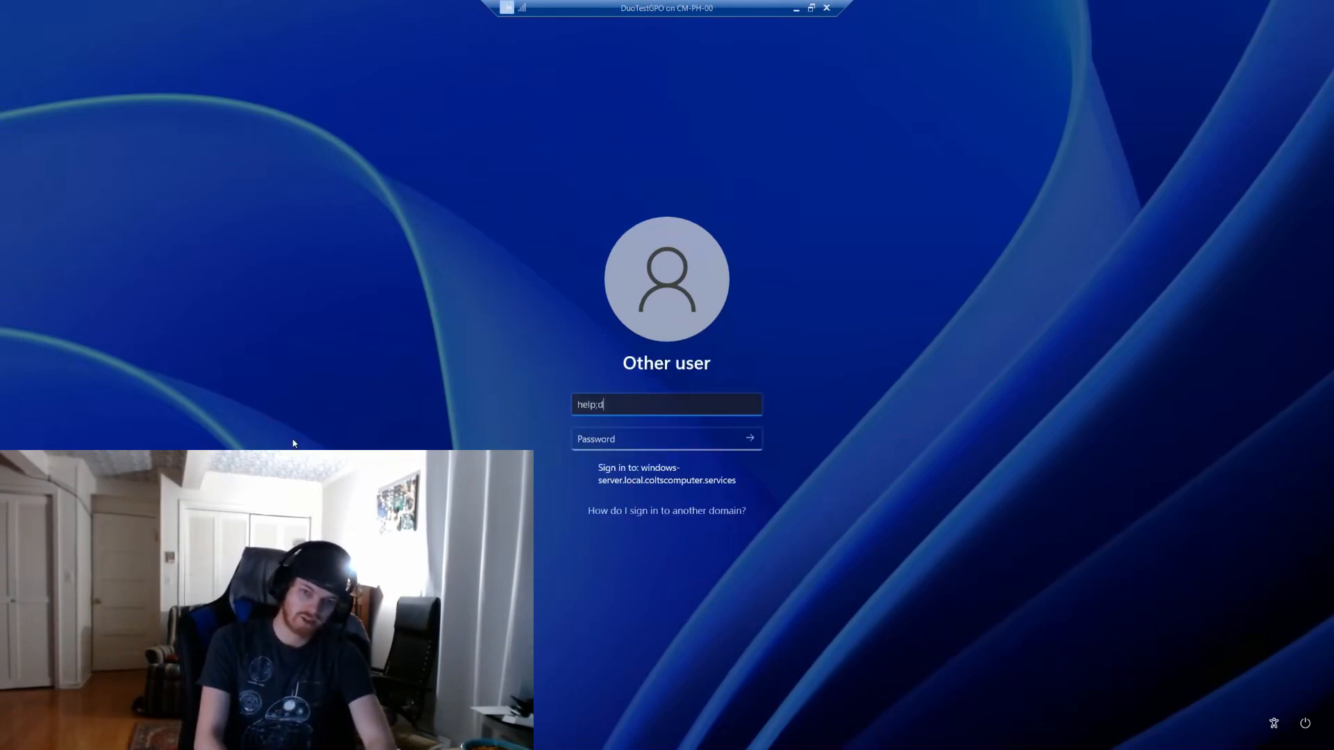
{"action": "type", "text": "esk.colt"}
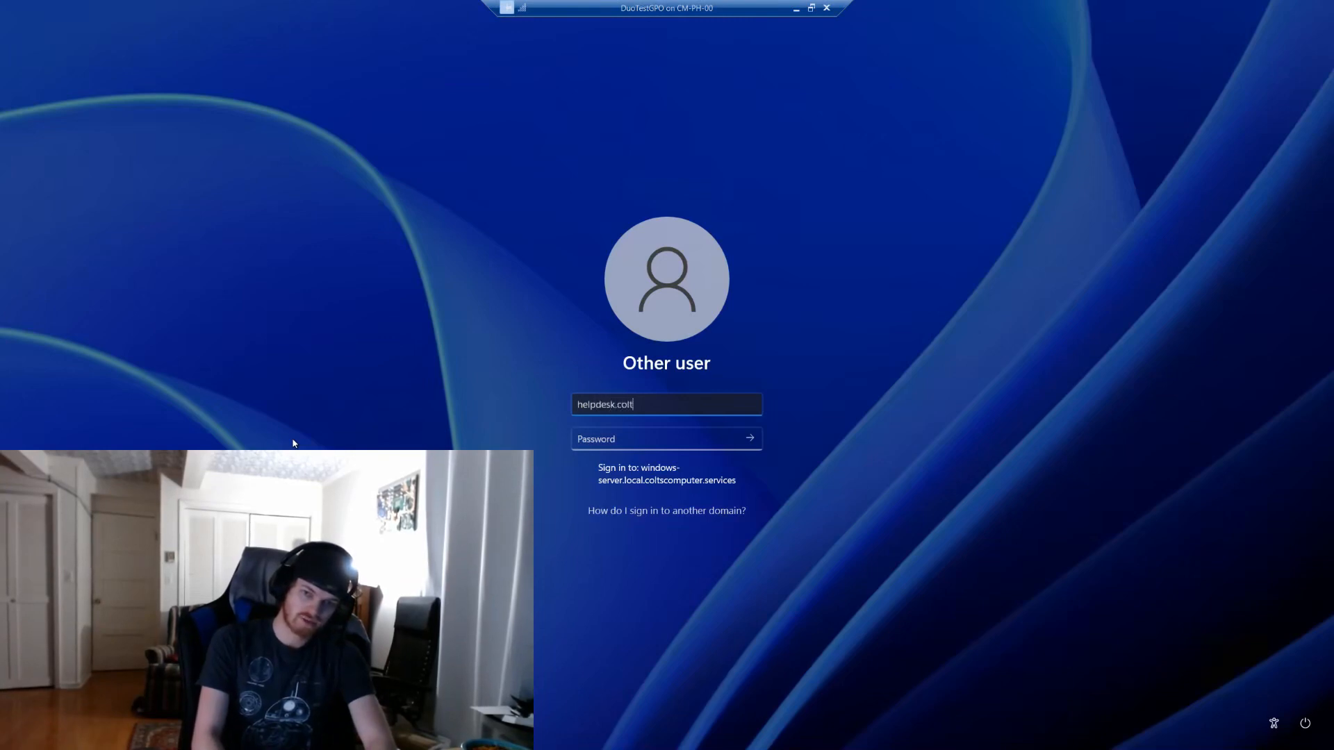
{"action": "key", "text": "Tab"}
{"action": "type", "text": "**********"}
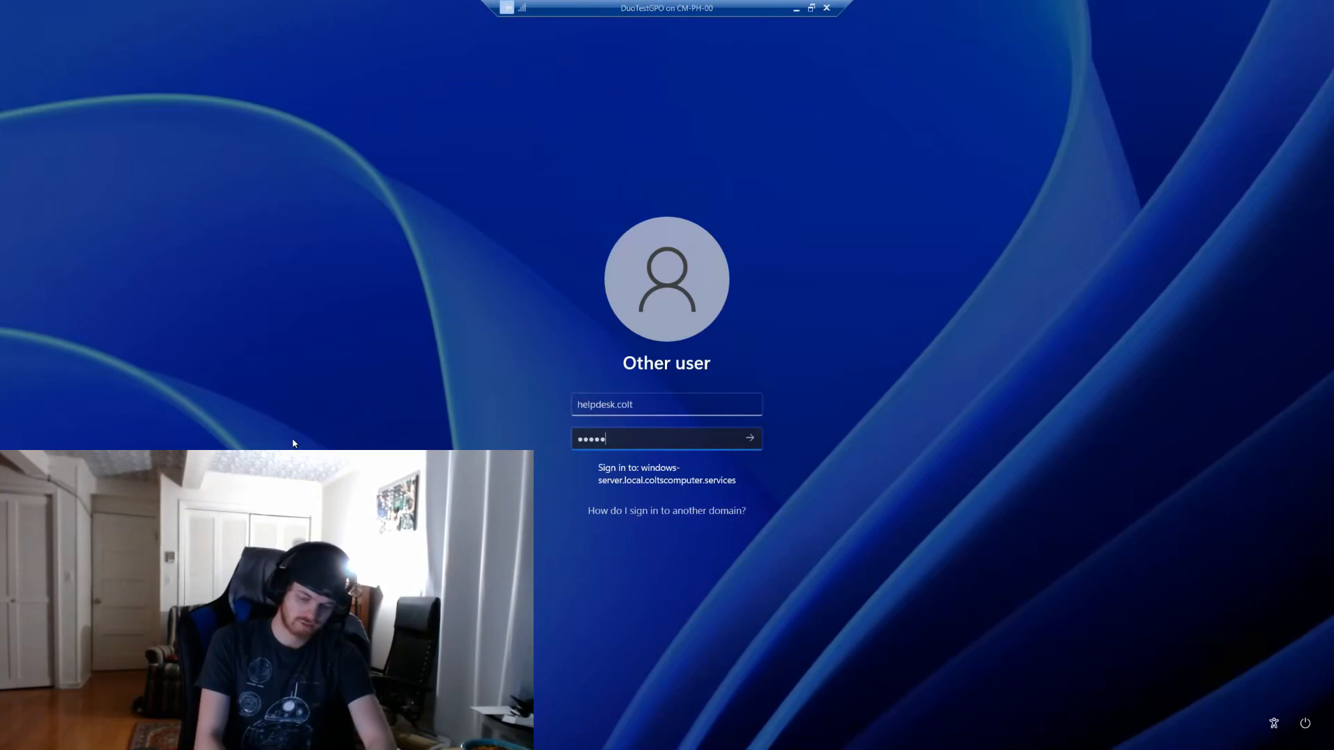
{"action": "type", "text": "******"}
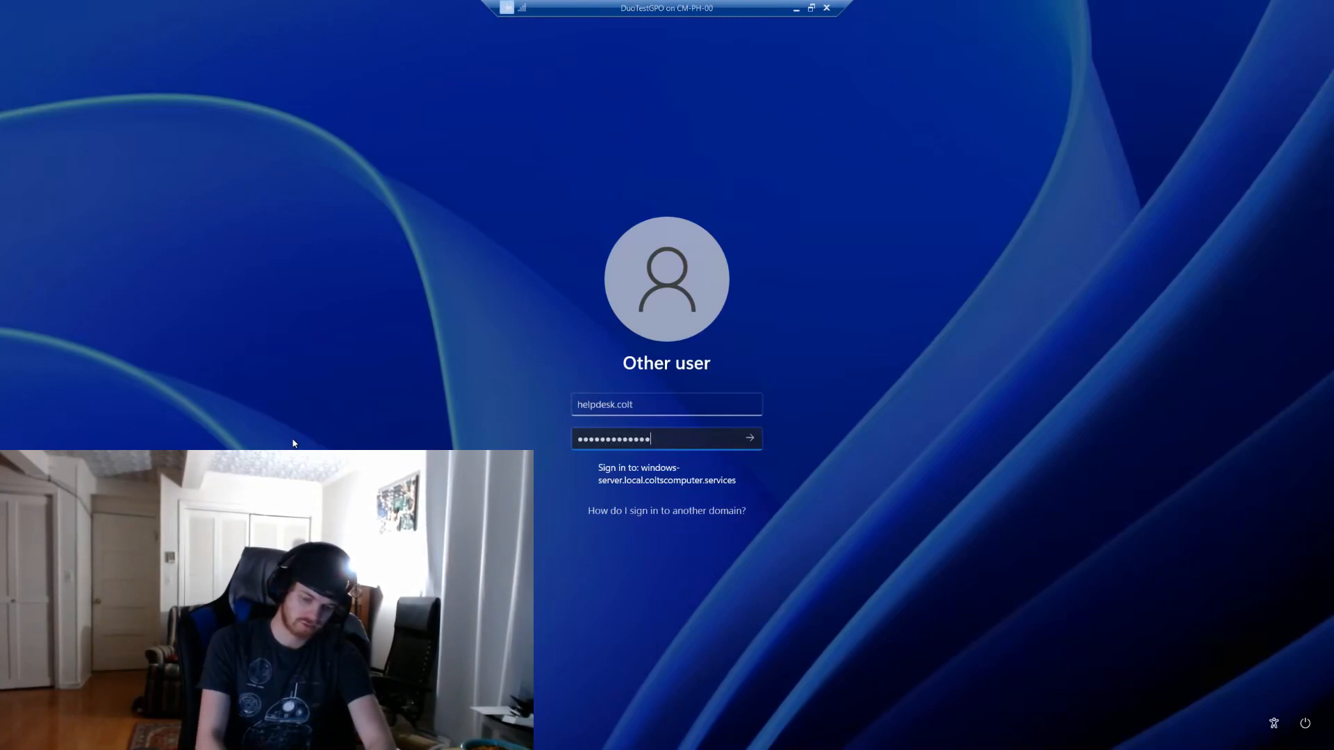
{"action": "key", "text": "Return"}
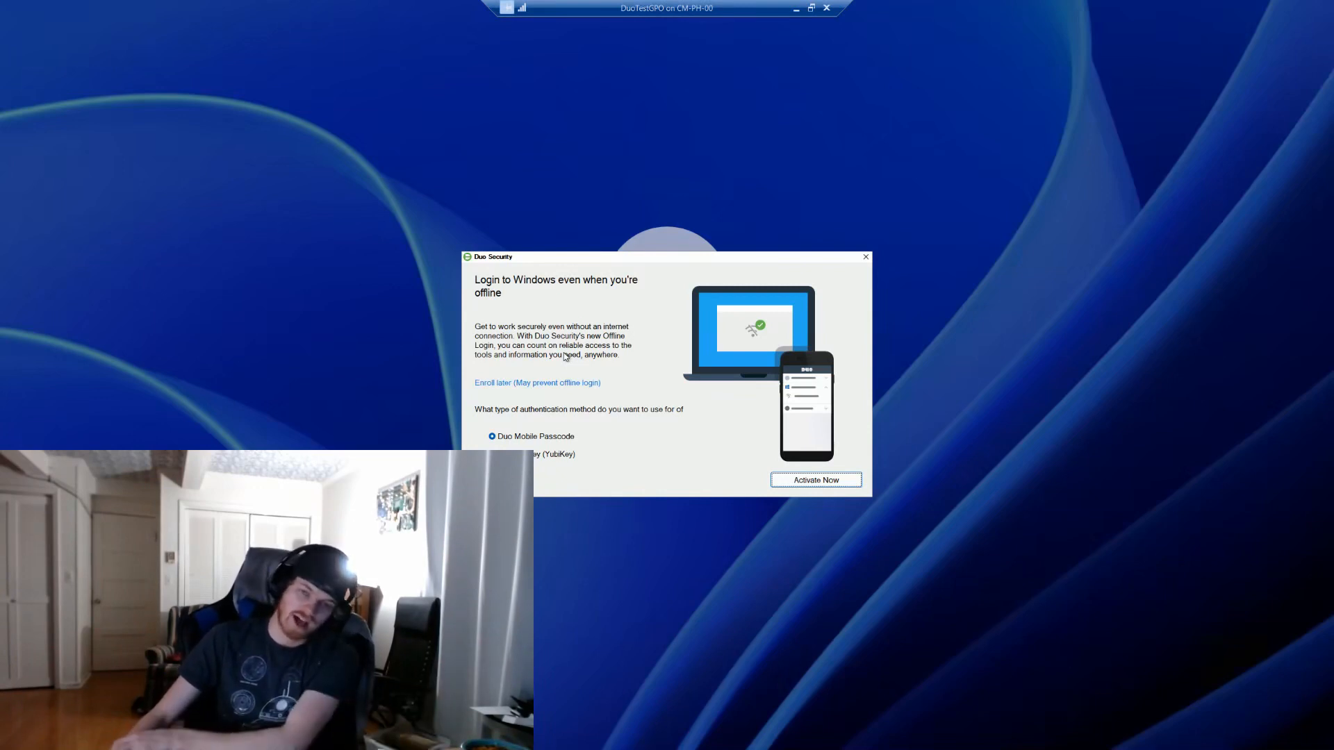
{"action": "left_click", "coordinate": [538, 382]}
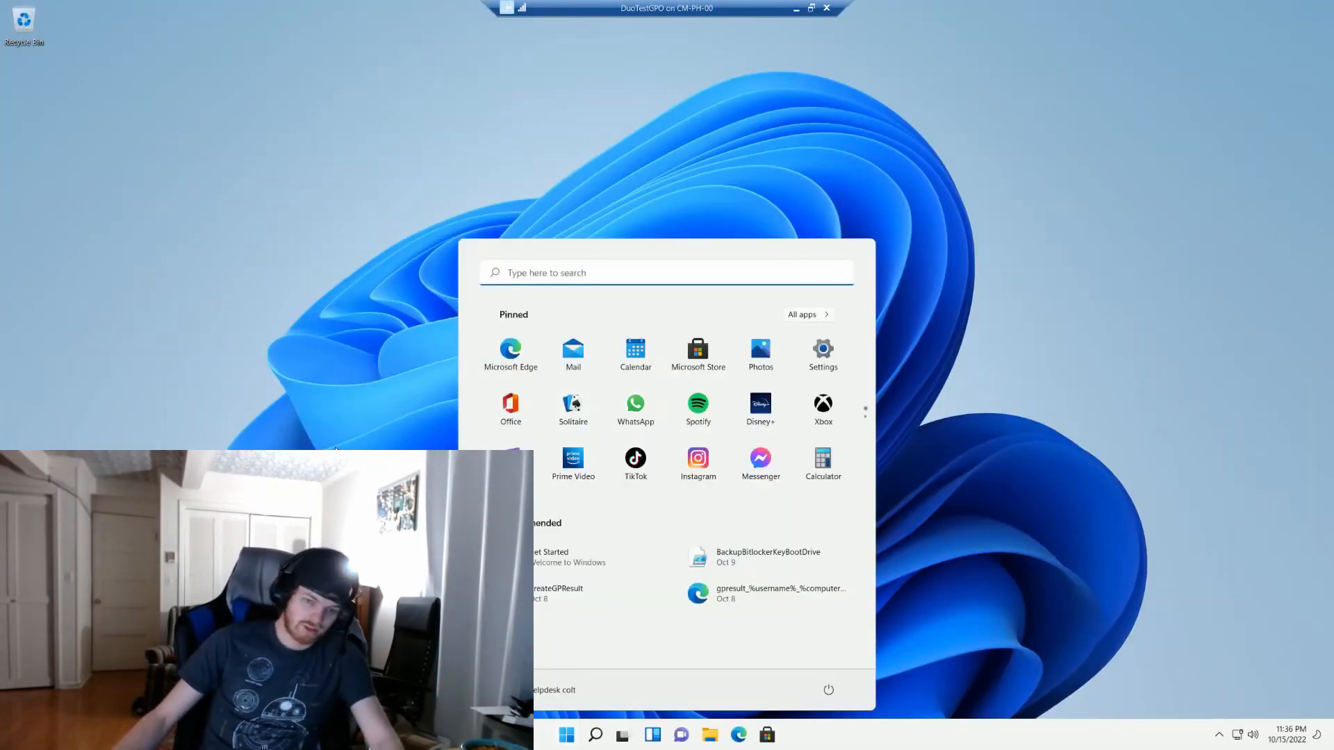
Step: Open Programs and Features with appwiz.cpl and check the list for Duo Authentication for Windows Logon
{"action": "left_click", "coordinate": [335, 448]}
{"action": "left_click", "coordinate": [596, 735]}
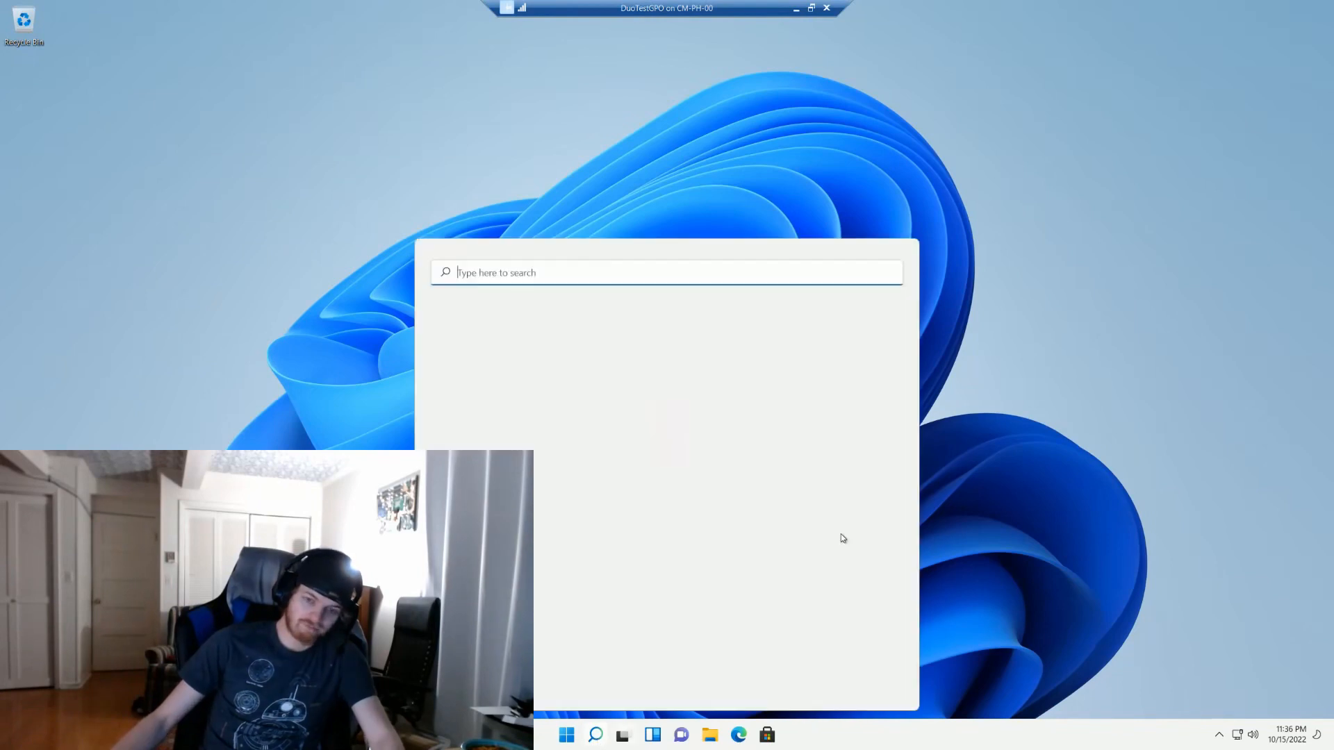
{"action": "type", "text": "a"}
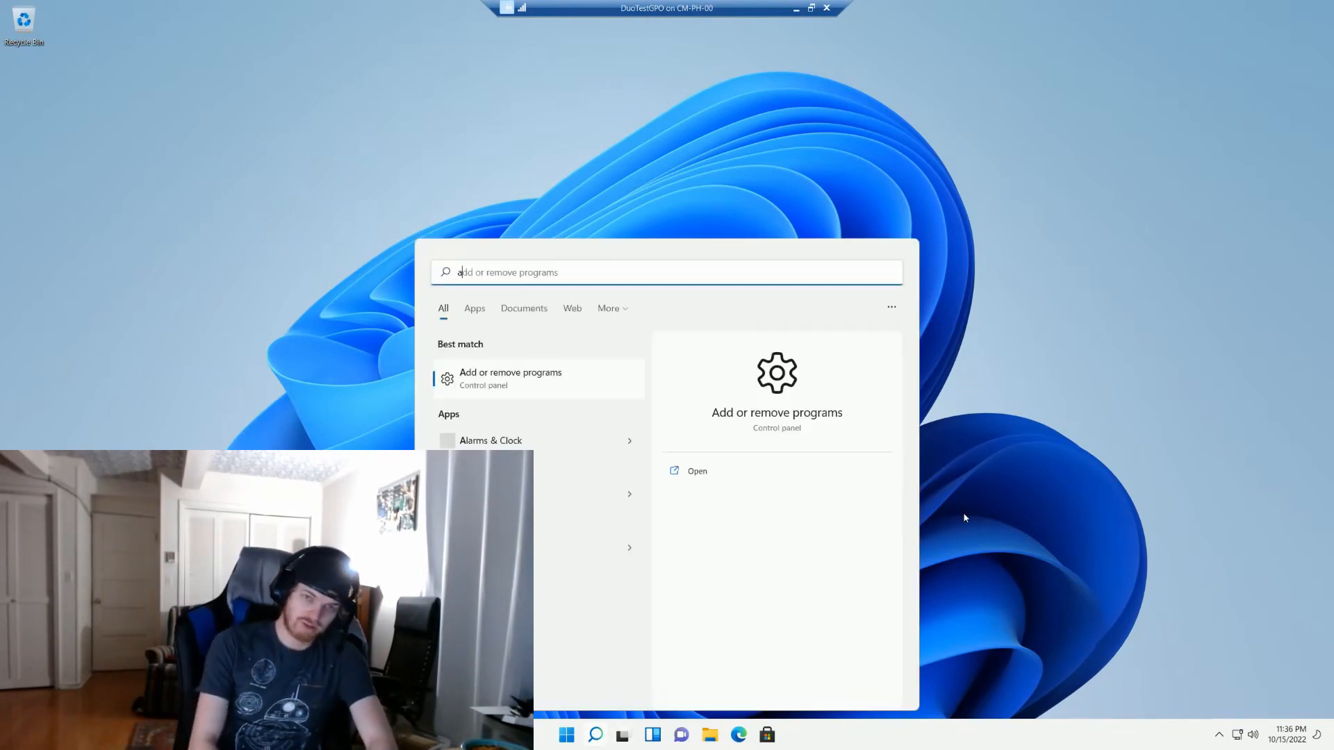
{"action": "type", "text": "ppwiz.cpl"}
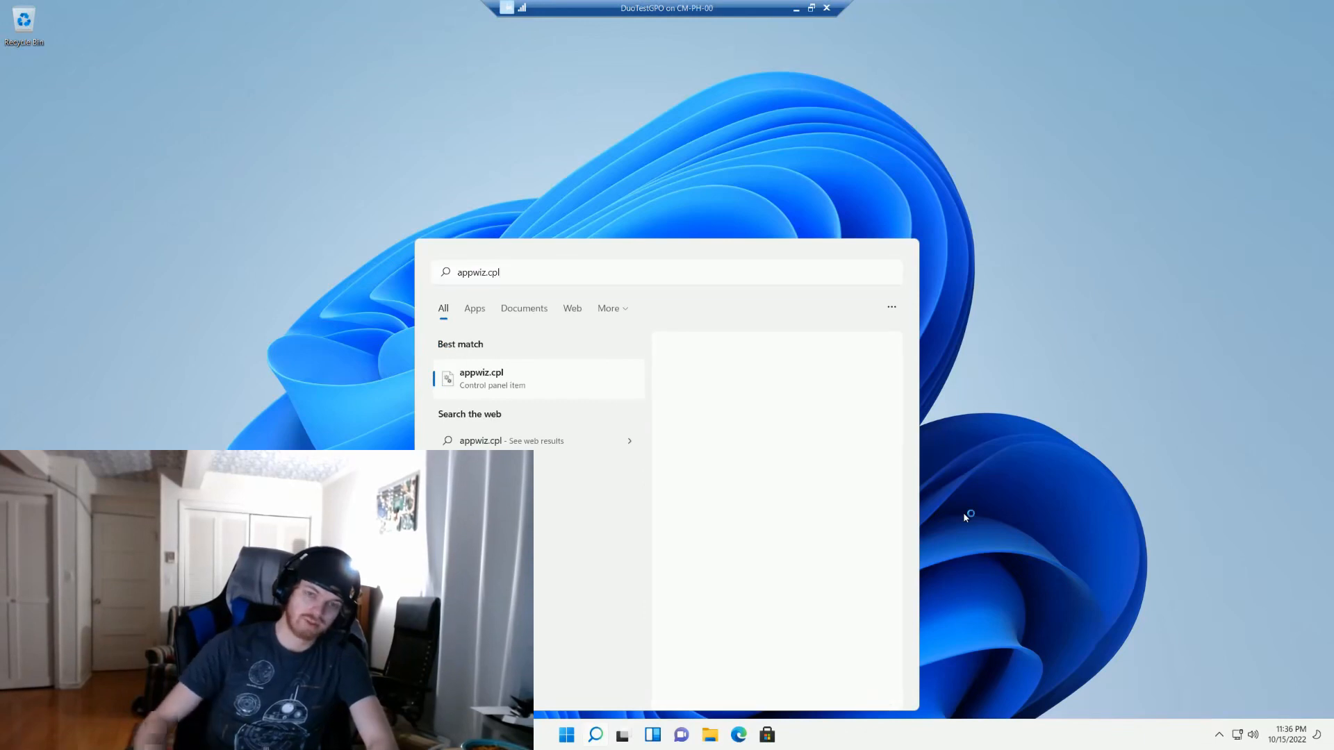
{"action": "key", "text": "Return"}
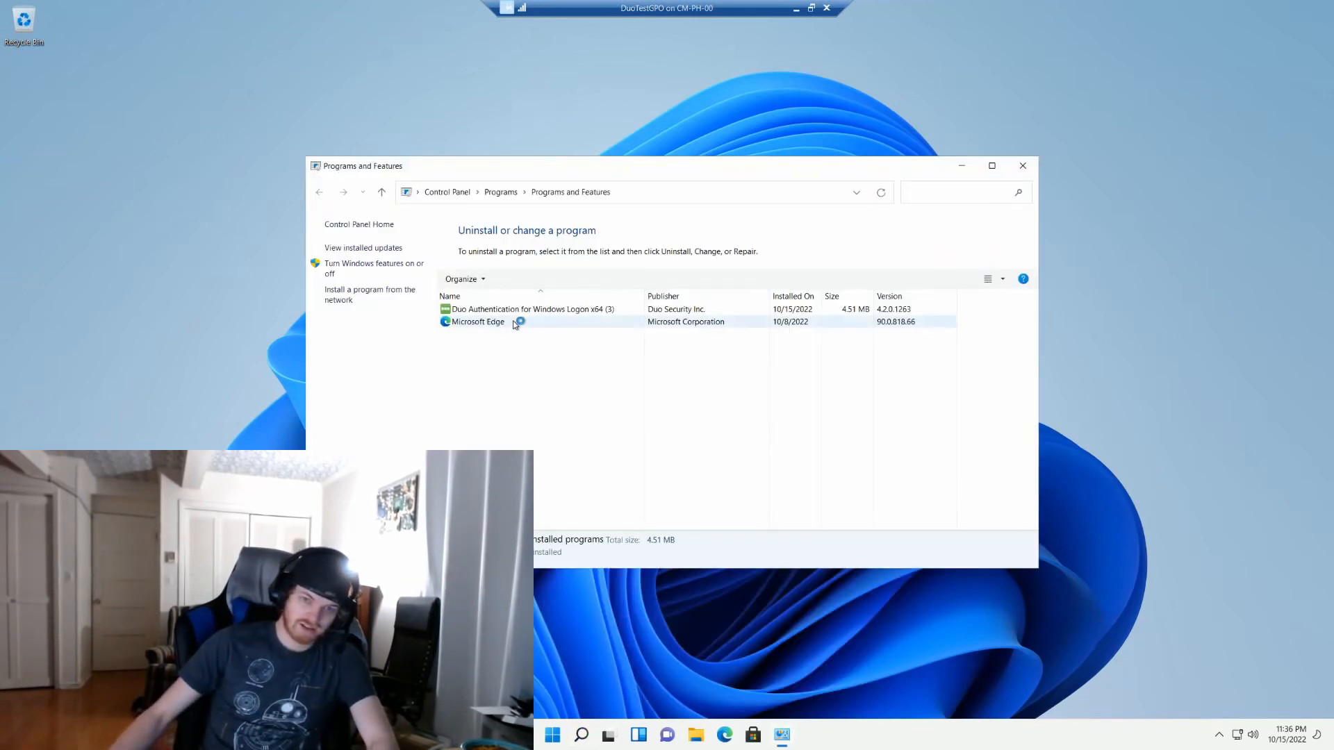
{"action": "left_click", "coordinate": [523, 310]}
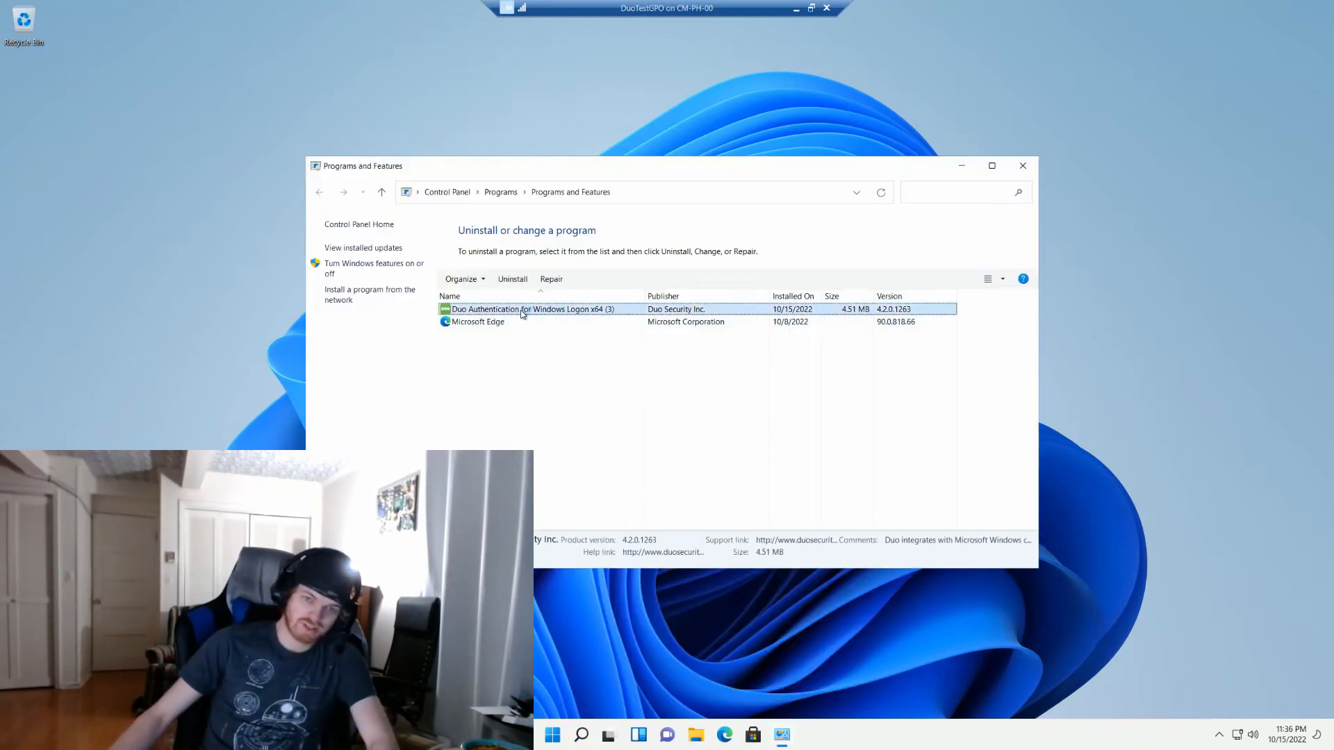
{"action": "left_click", "coordinate": [513, 403]}
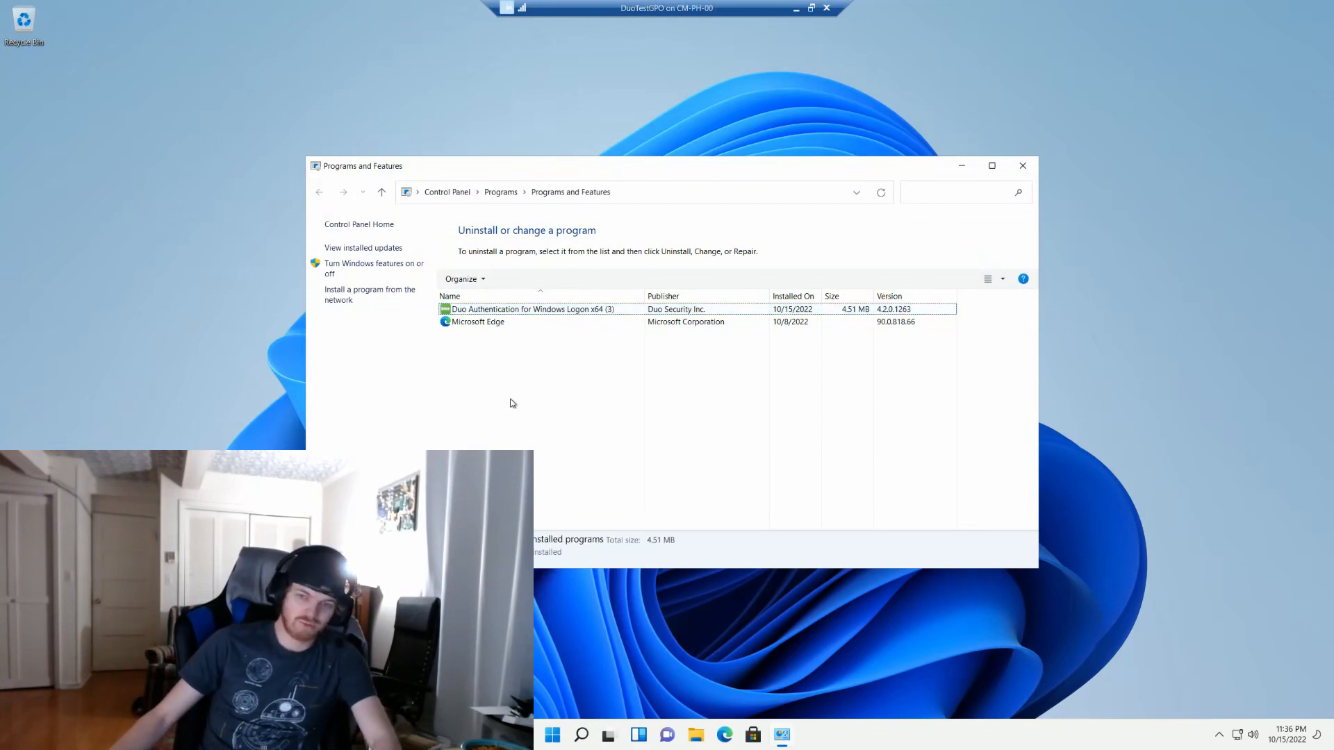
{"action": "left_click", "coordinate": [495, 322]}
{"action": "left_click", "coordinate": [495, 313]}
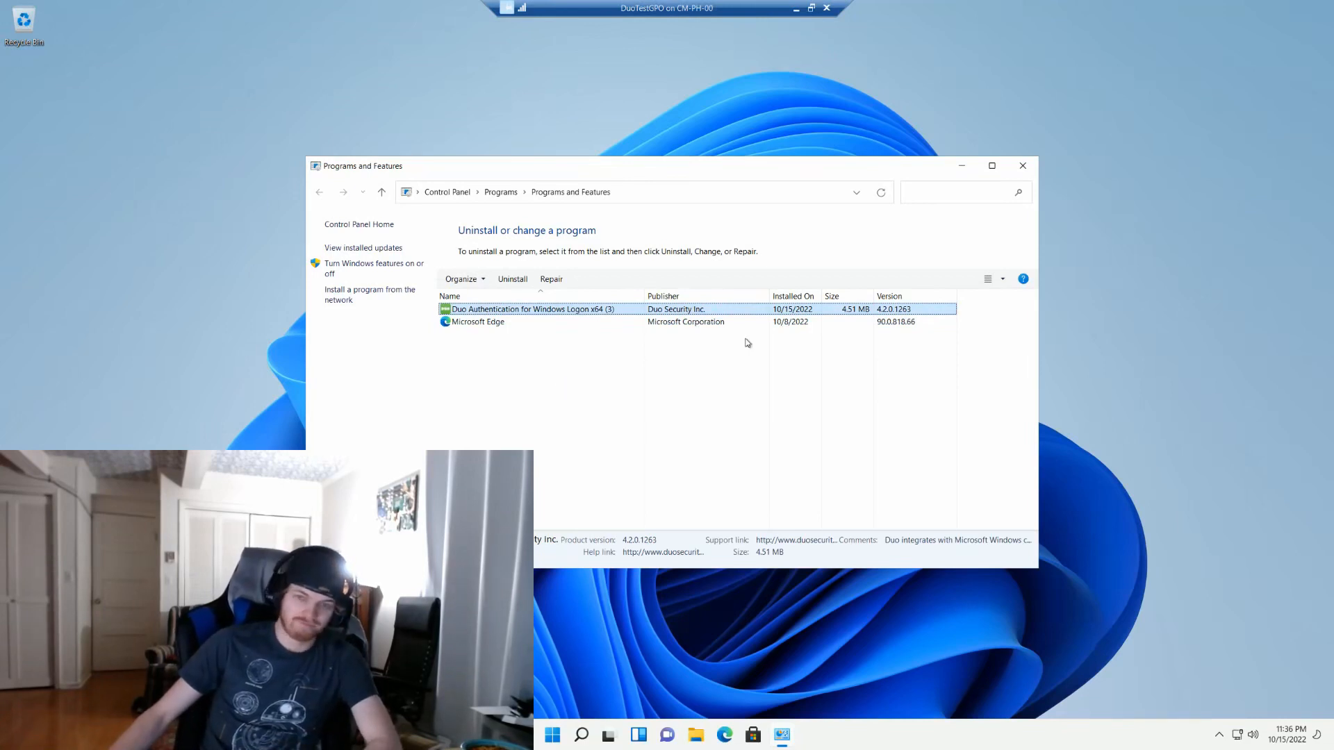
Step: Close Programs and Features and the DuoTestGPO connection, and return to Active Directory Users and Computers on the host
{"action": "left_click", "coordinate": [1023, 166]}
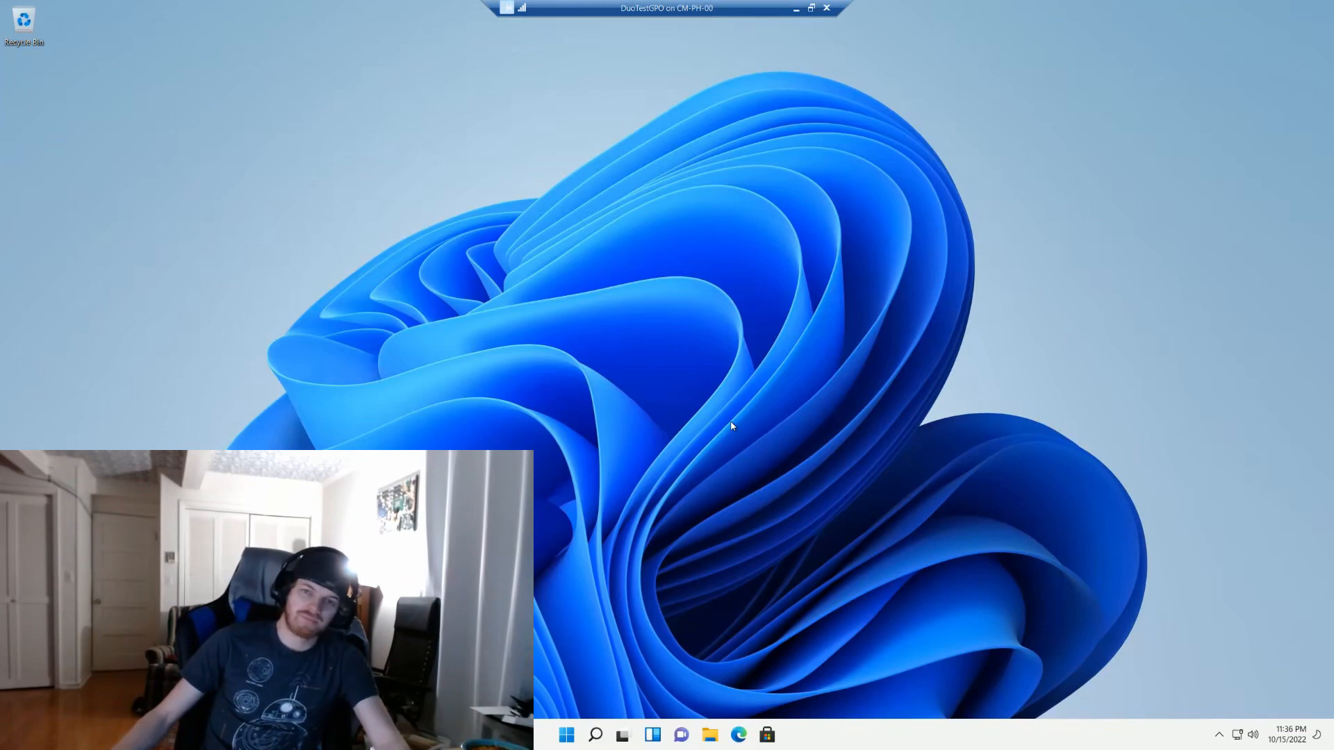
{"action": "left_click", "coordinate": [827, 9]}
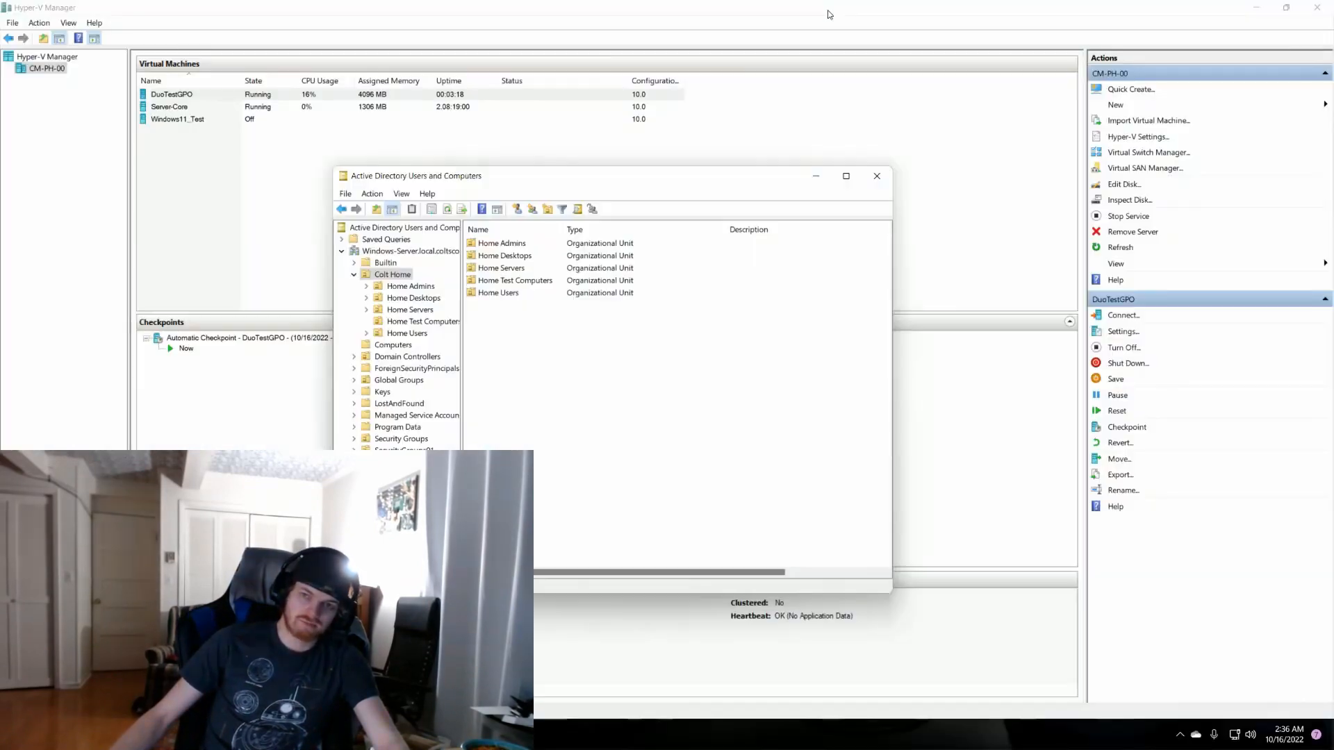
{"action": "left_click_drag", "start_coordinate": [665, 167], "coordinate": [663, 164]}
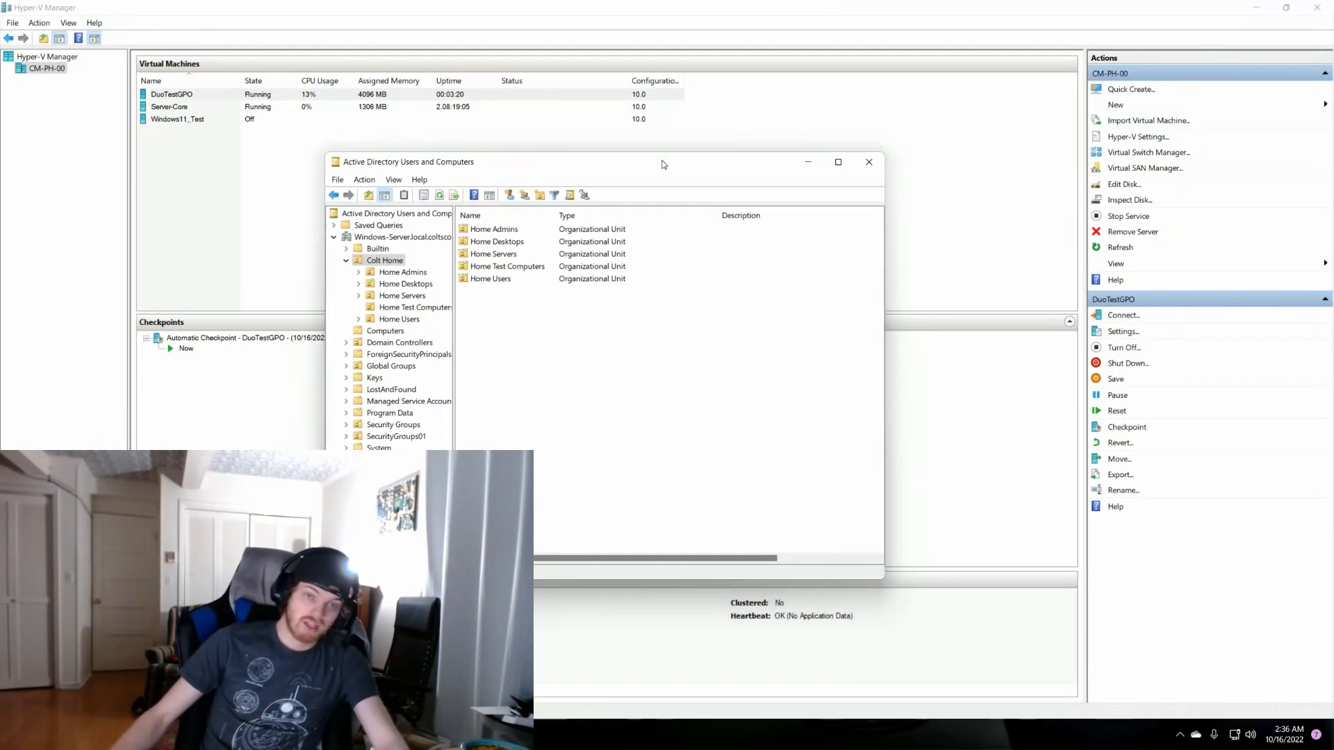